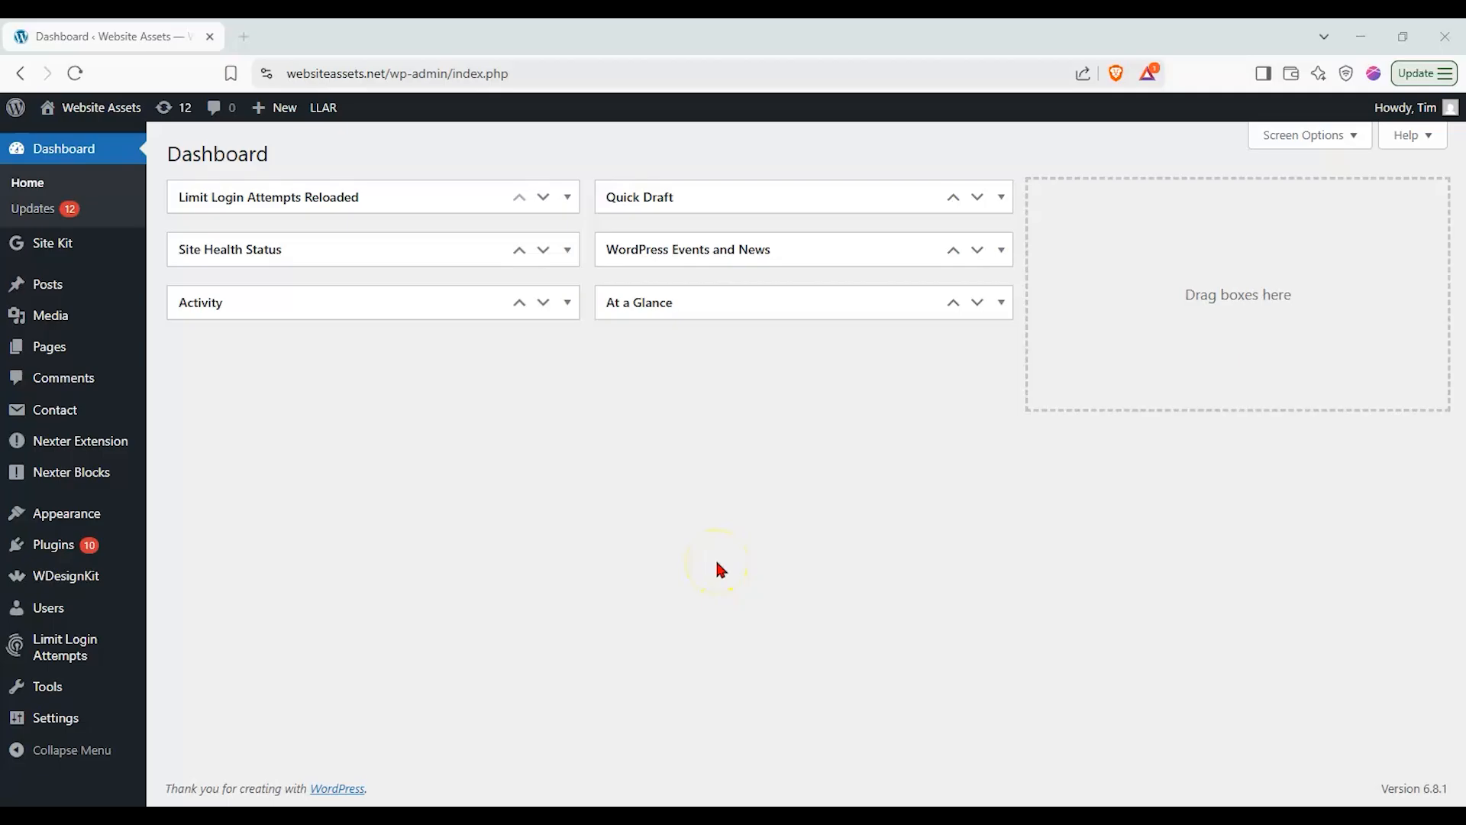
# Step: Create a new page and show the block settings in the editor's sidebar
pyautogui.moveTo(101, 347)
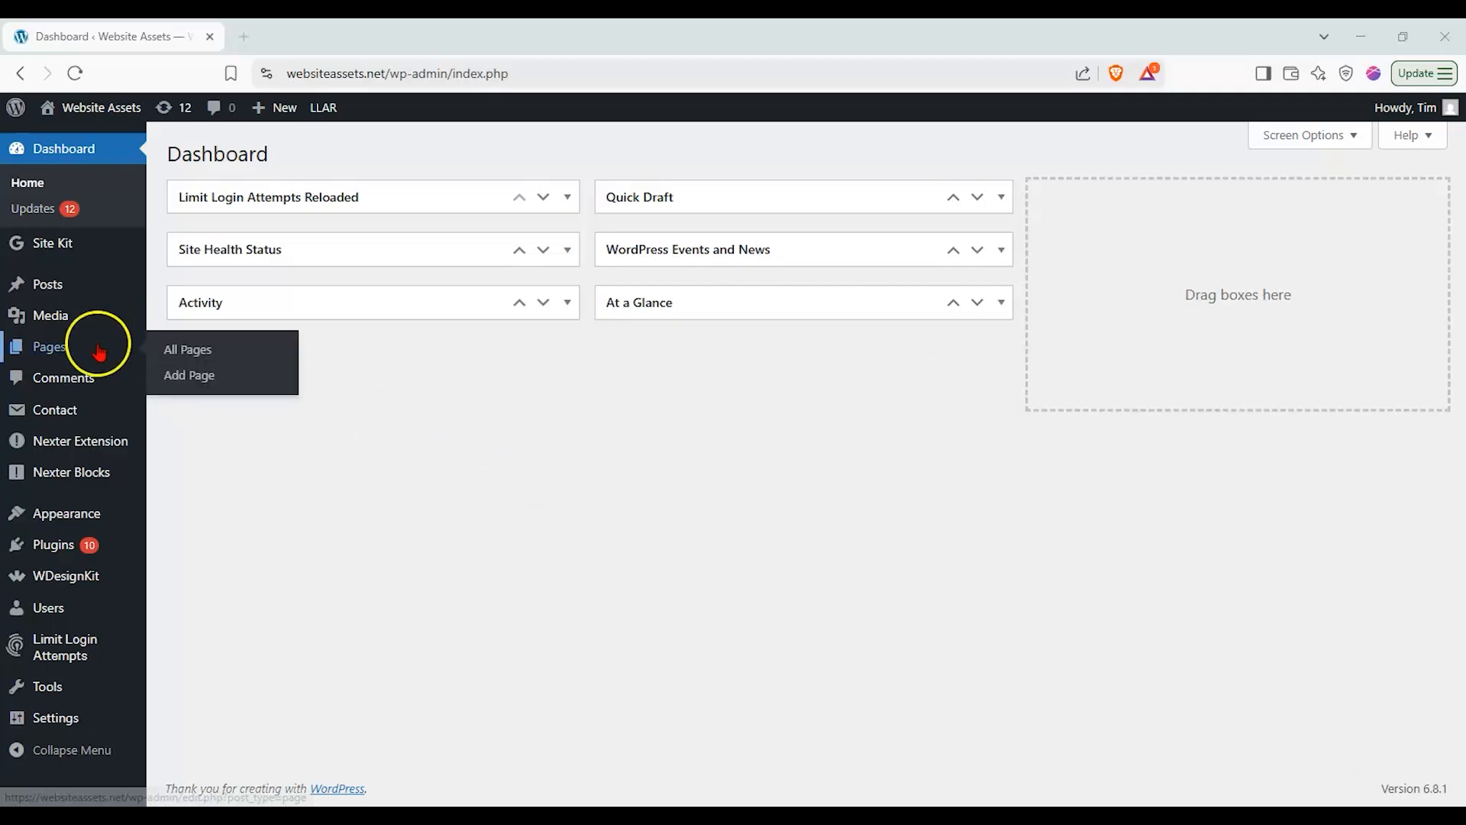
pyautogui.click(225, 382)
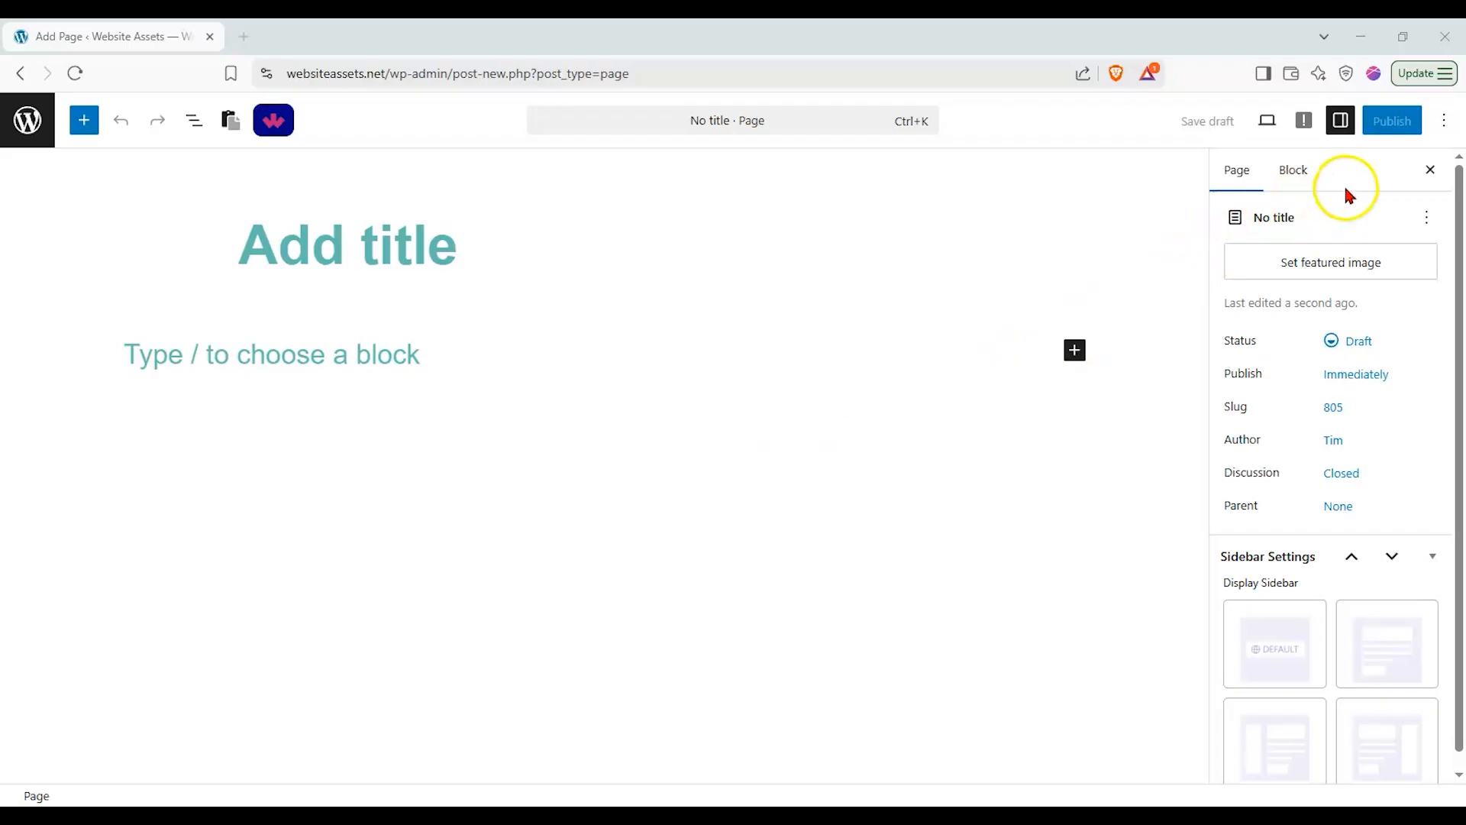
pyautogui.click(1340, 120)
pyautogui.click(1342, 123)
pyautogui.click(1306, 168)
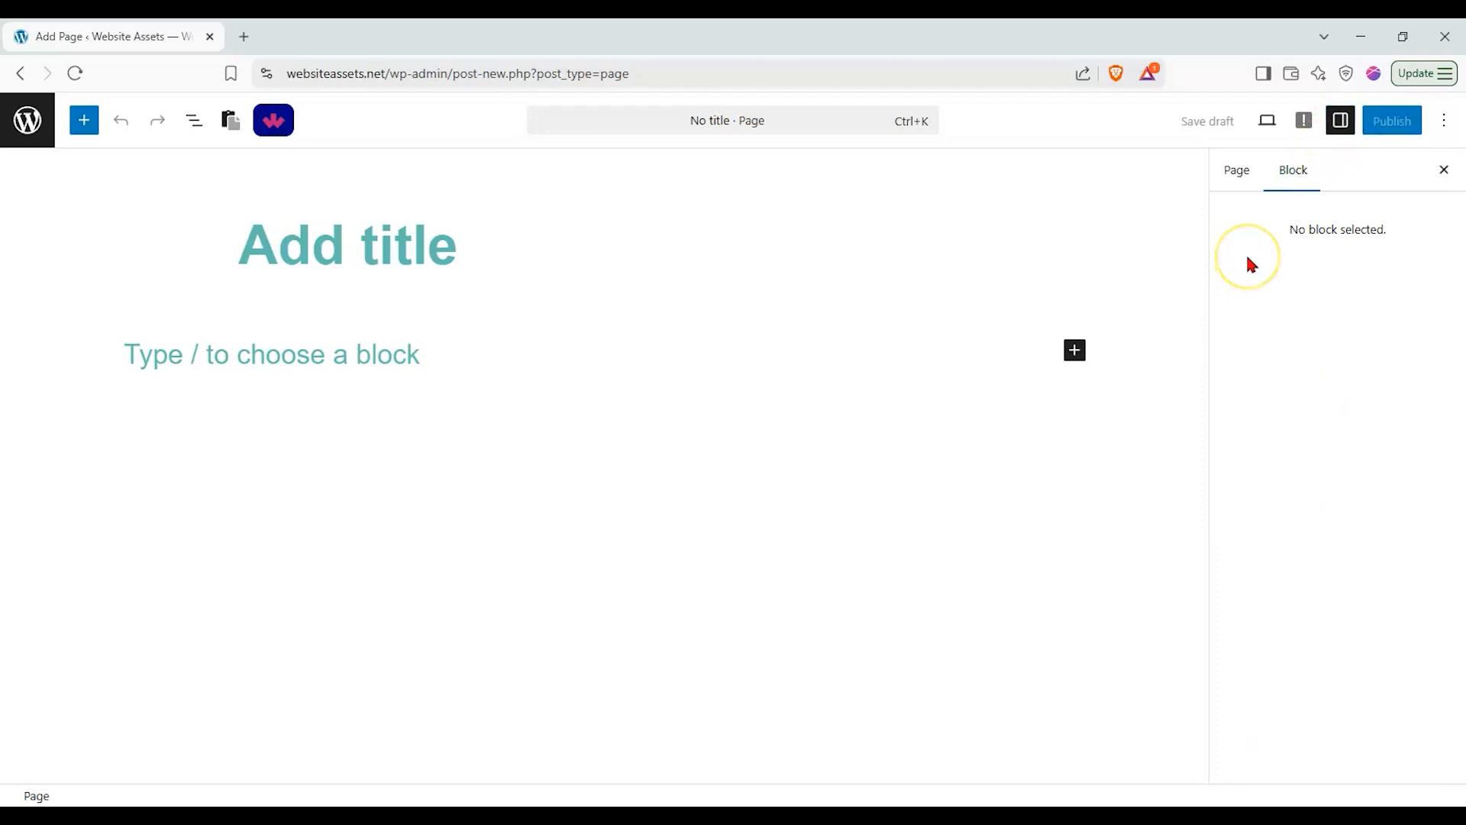
# Step: Title the page "nexter cursor block test"
pyautogui.click(468, 228)
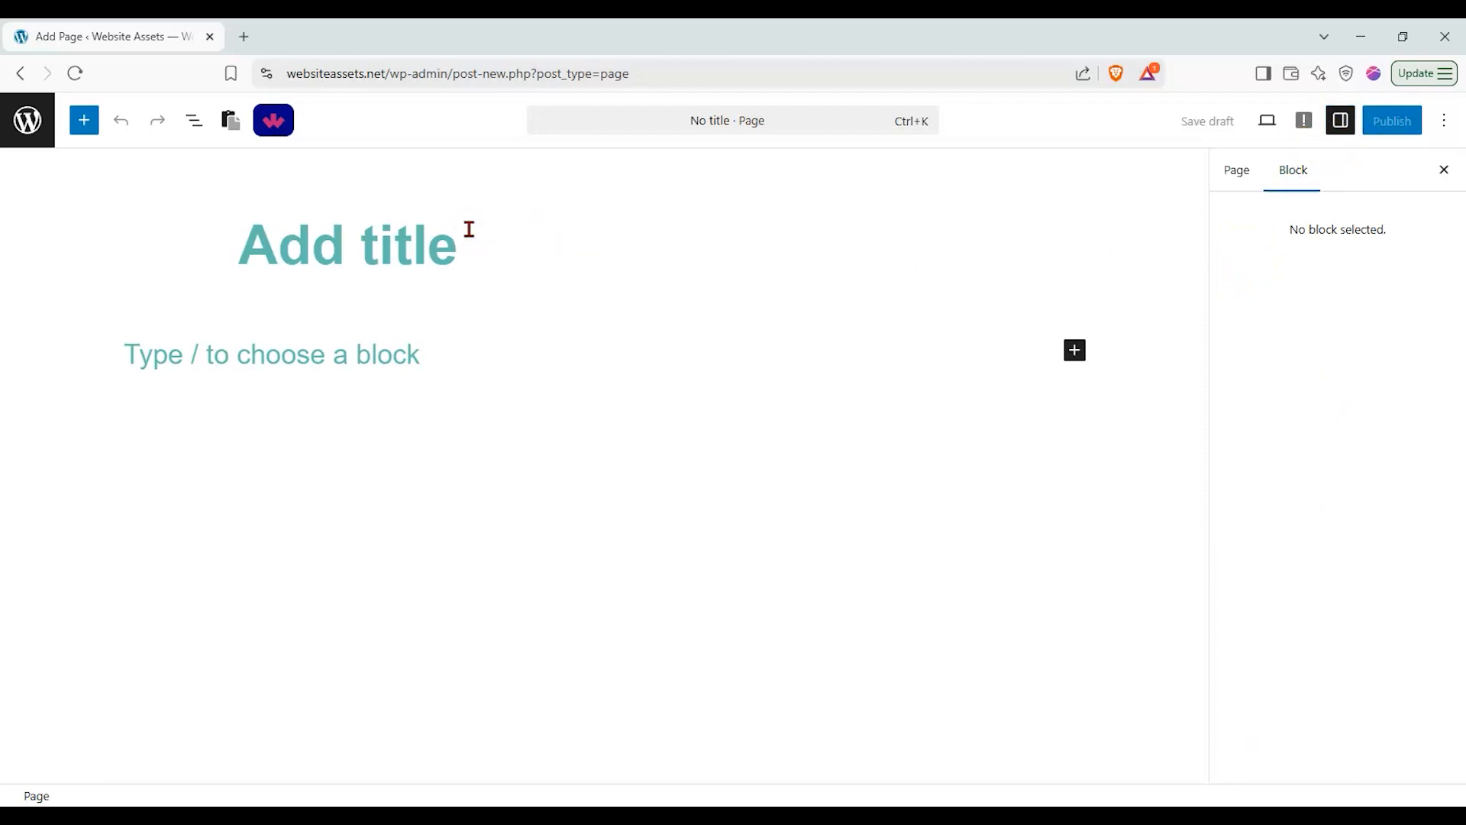
pyautogui.write('next')
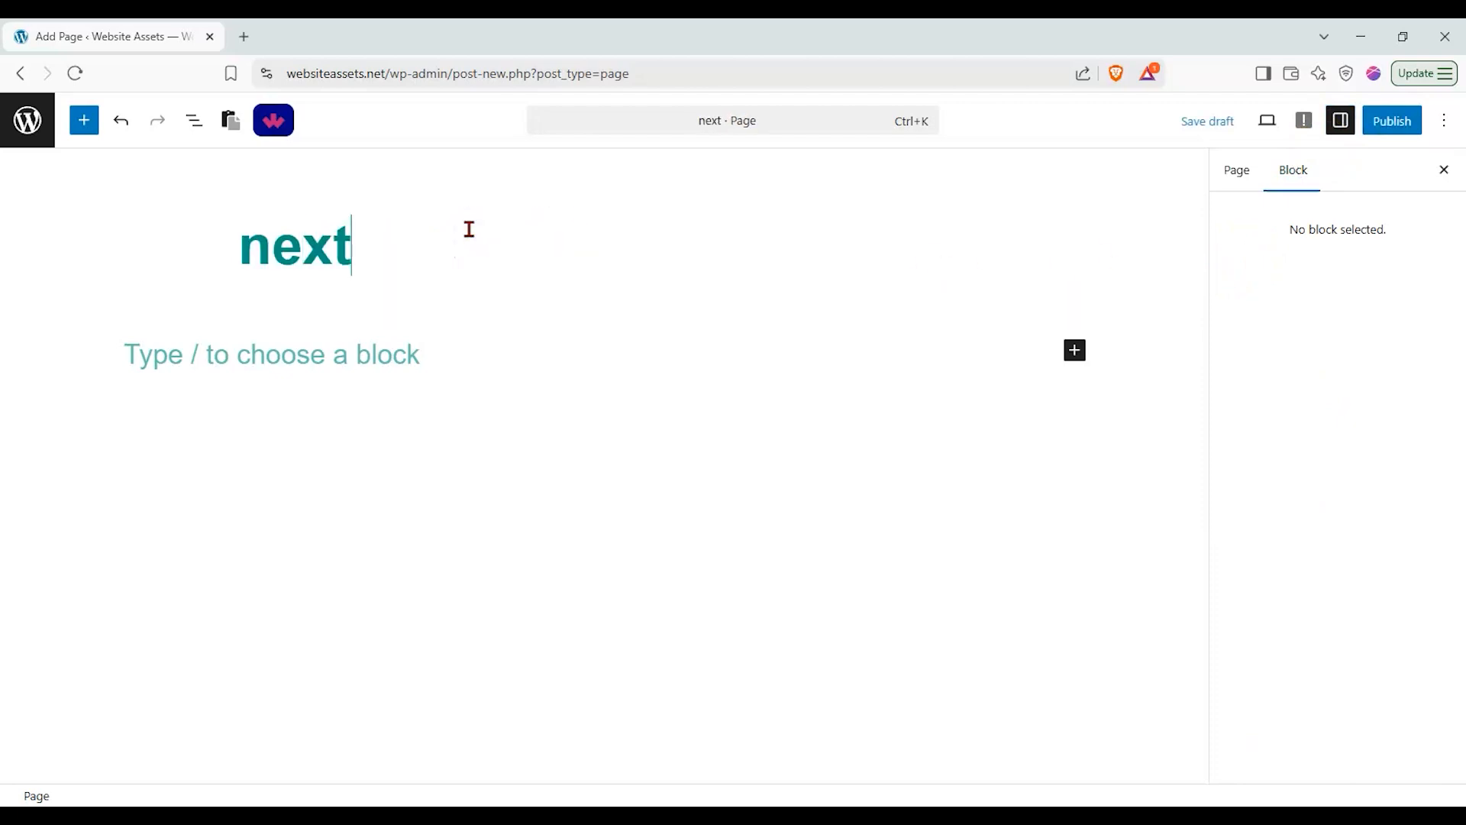
pyautogui.write('er cursor ')
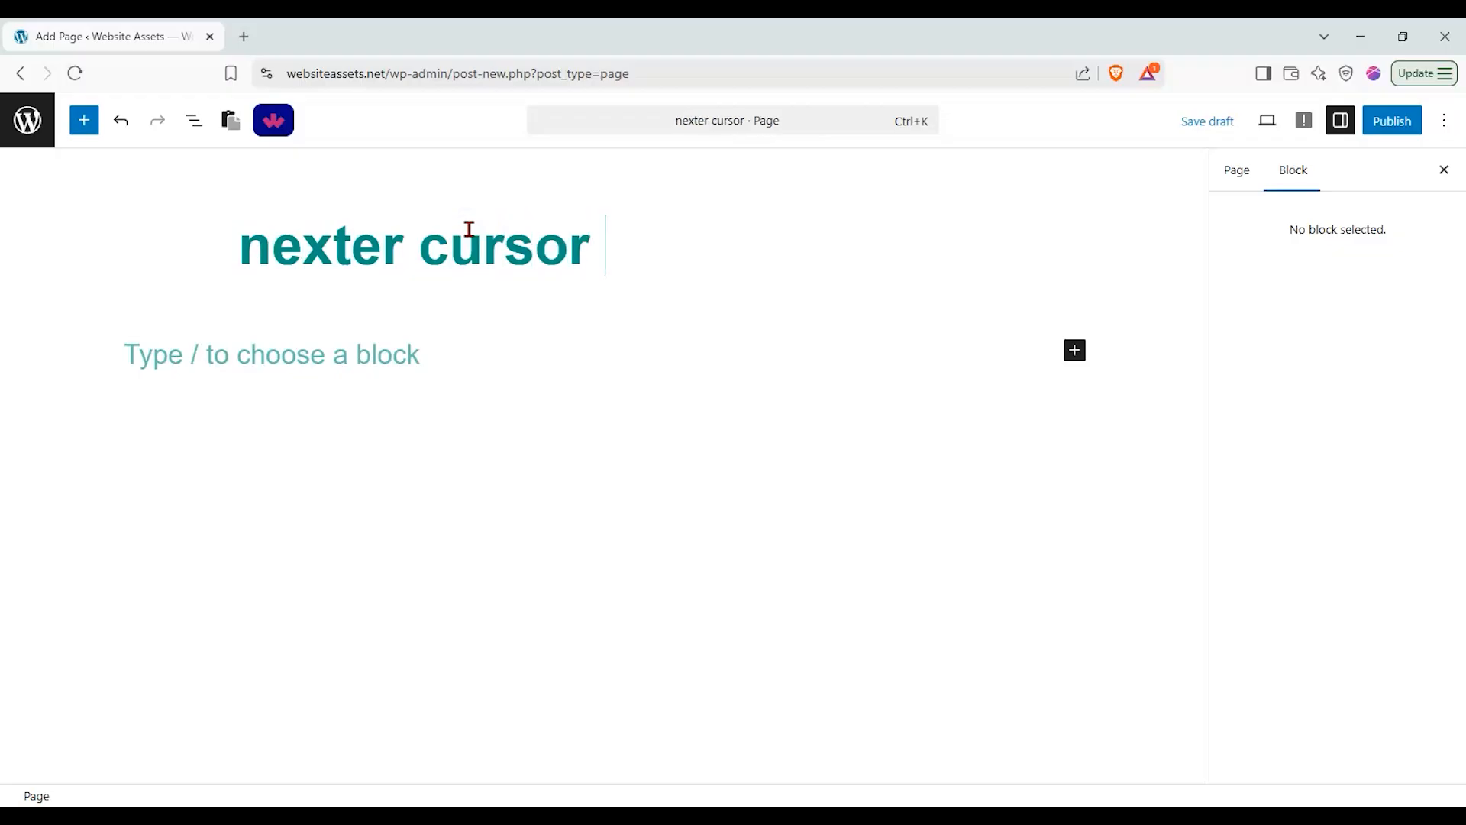
pyautogui.write('block test')
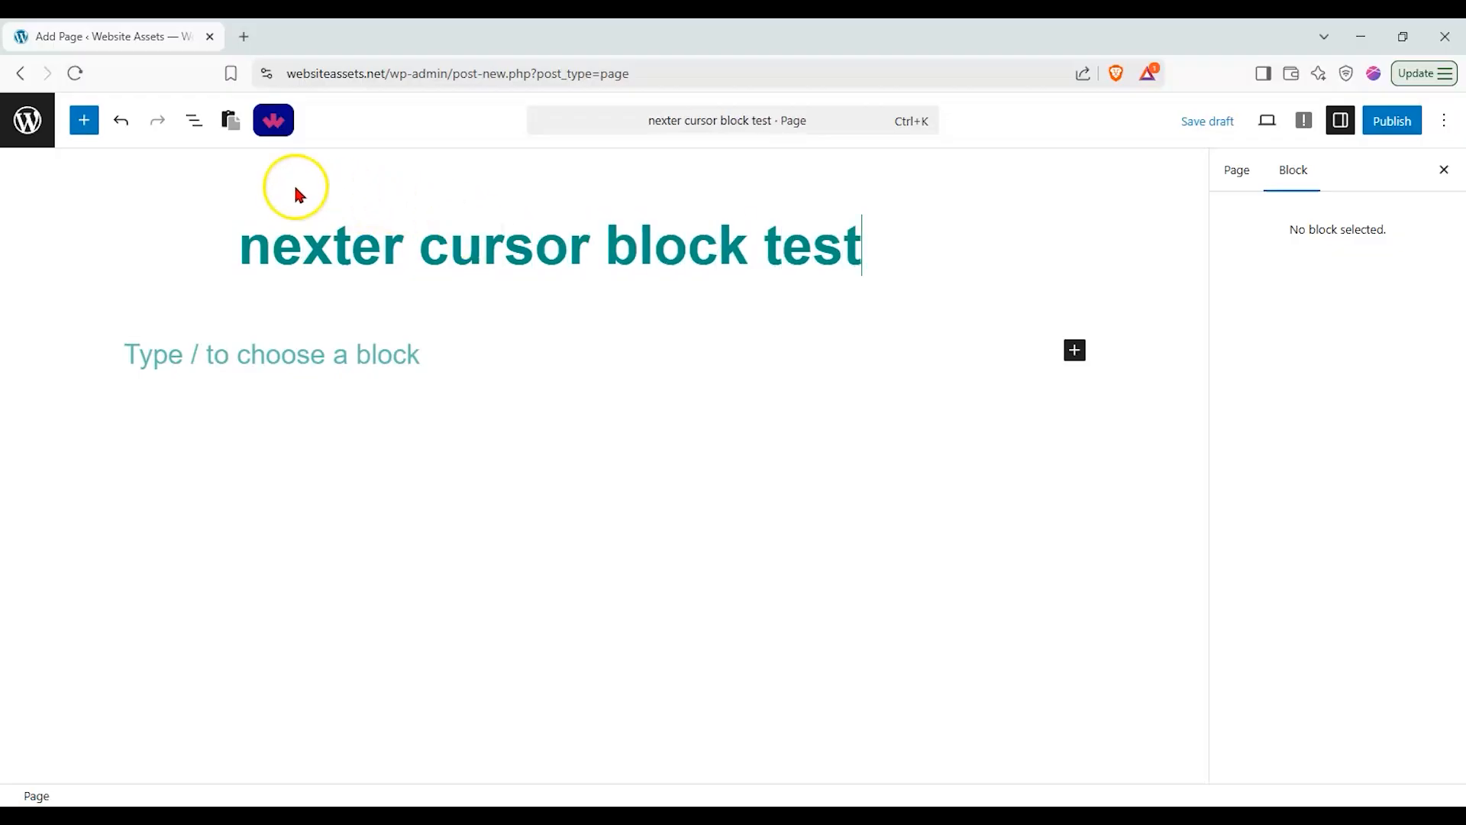
# Step: Search the block library for "mouse", insert the Mouse Cursor block into the page body, and close the library
pyautogui.click(100, 131)
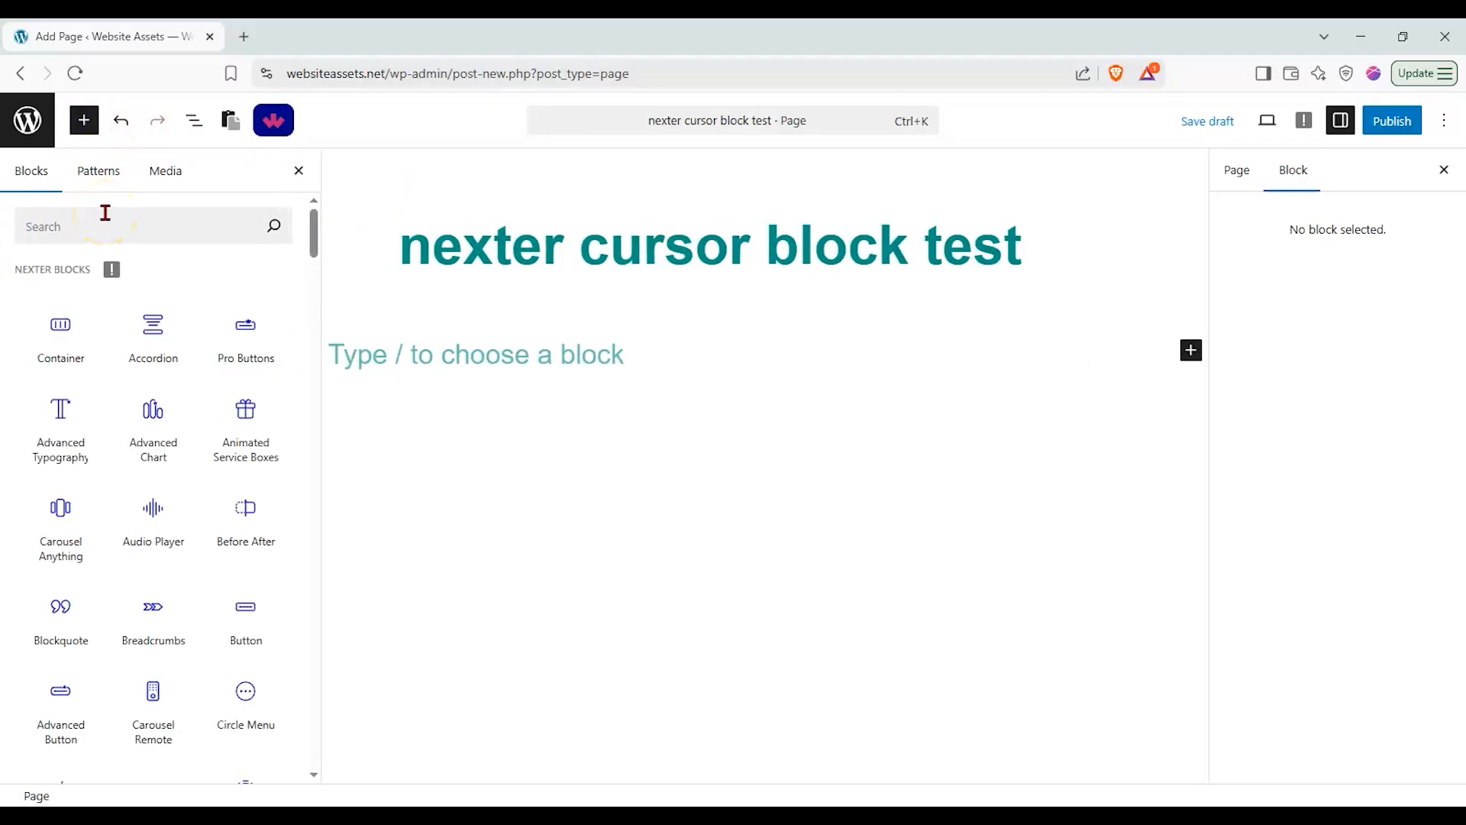
pyautogui.click(39, 235)
pyautogui.moveTo(16, 272); pyautogui.dragTo(87, 275)
pyautogui.click(161, 283)
pyautogui.moveTo(316, 244)
pyautogui.mouseDown()
pyautogui.moveTo(315, 261)
pyautogui.moveTo(319, 226)
pyautogui.mouseUp()
pyautogui.click(184, 242)
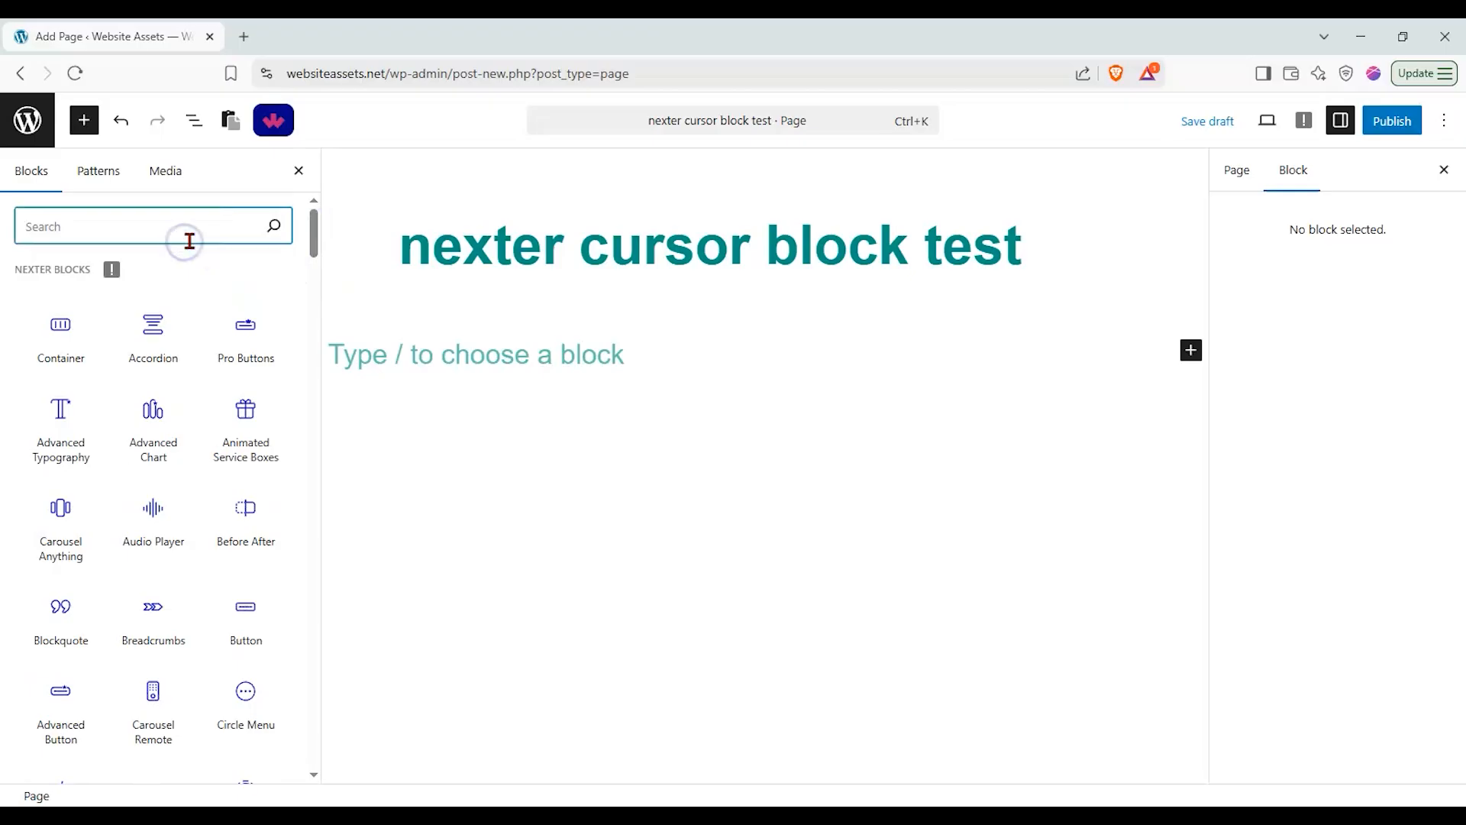
pyautogui.write('mouse')
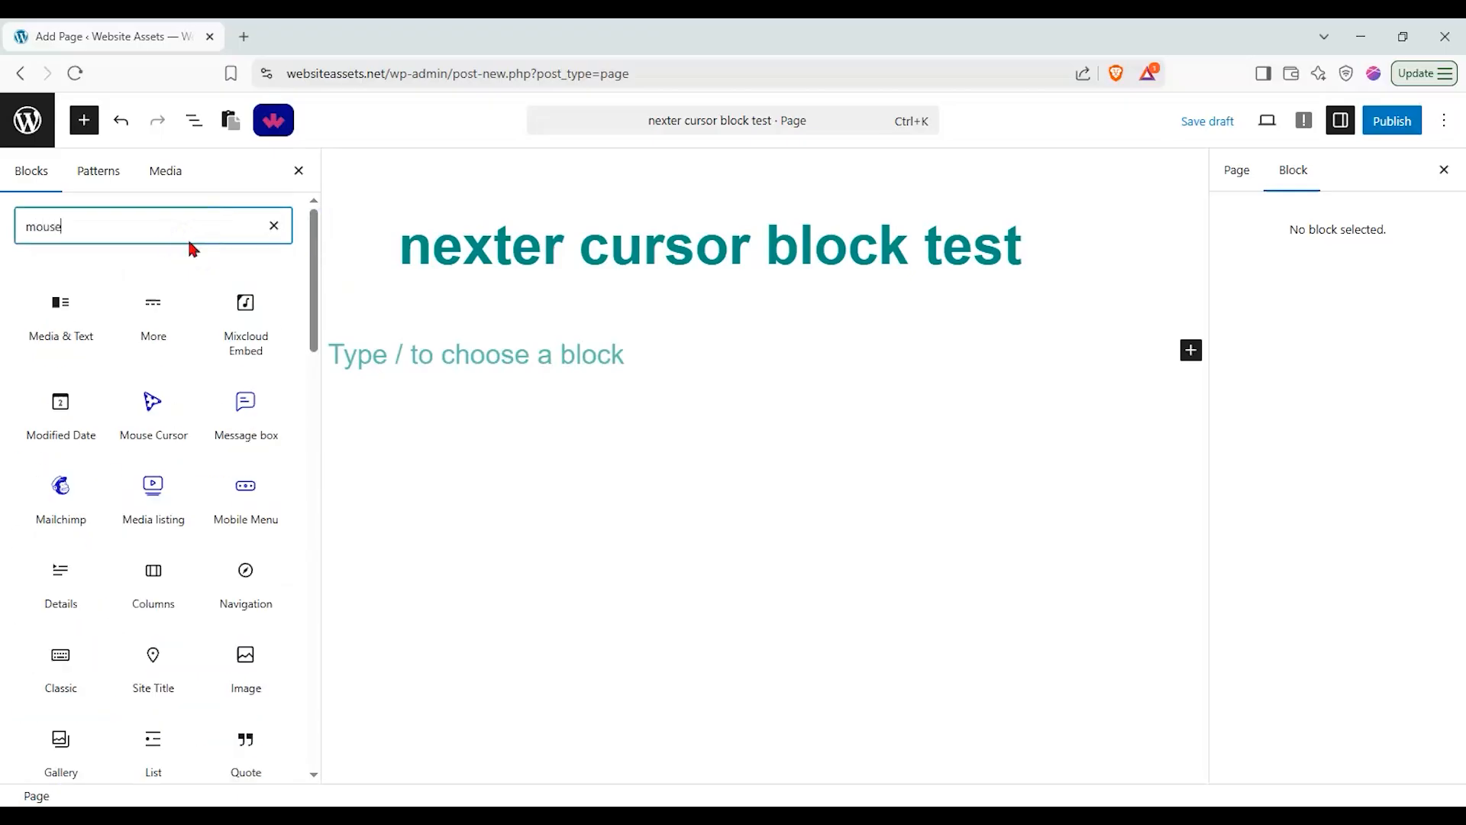
pyautogui.moveTo(60, 305); pyautogui.dragTo(563, 346)
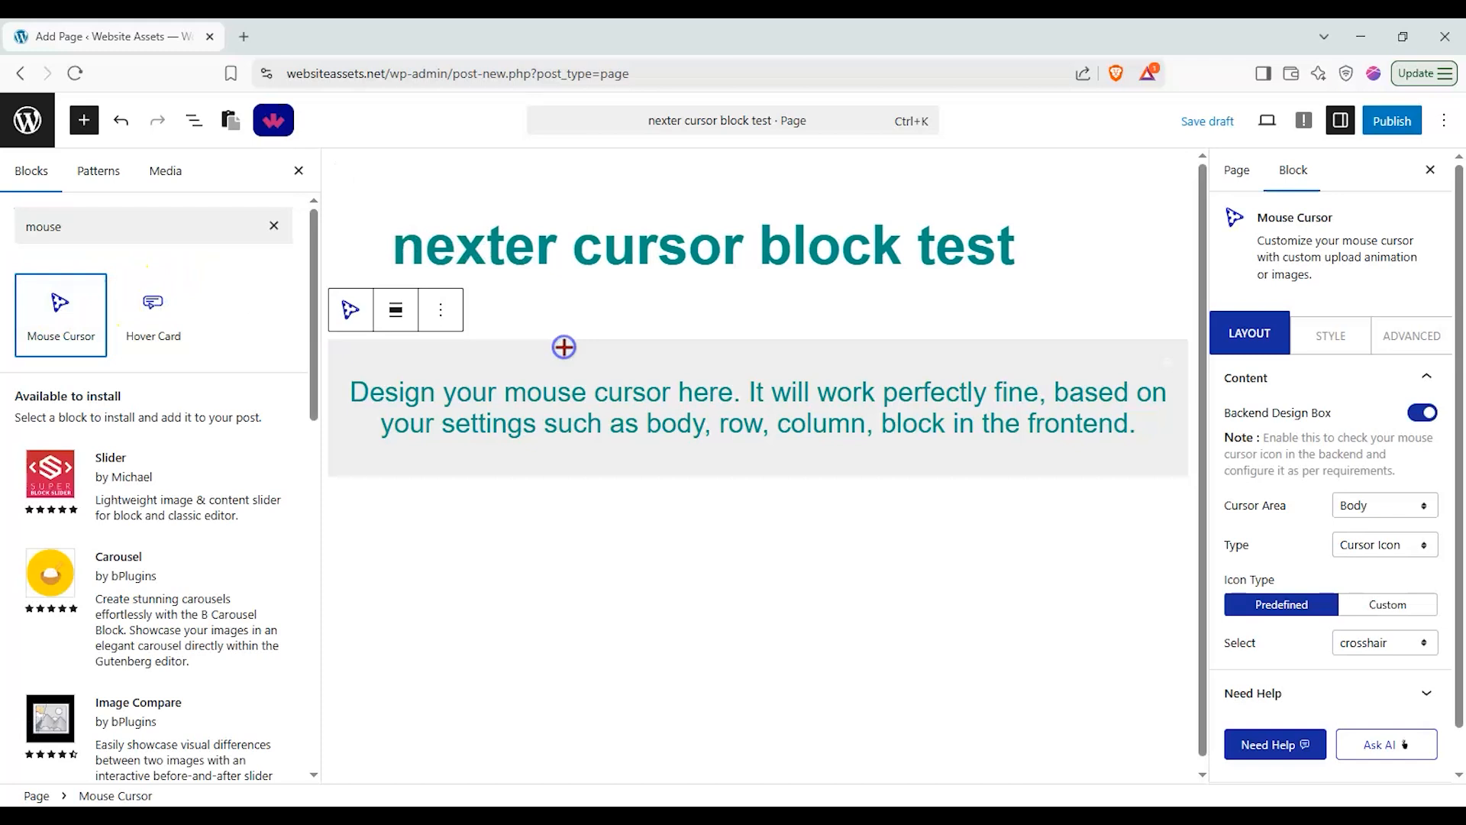
pyautogui.click(299, 171)
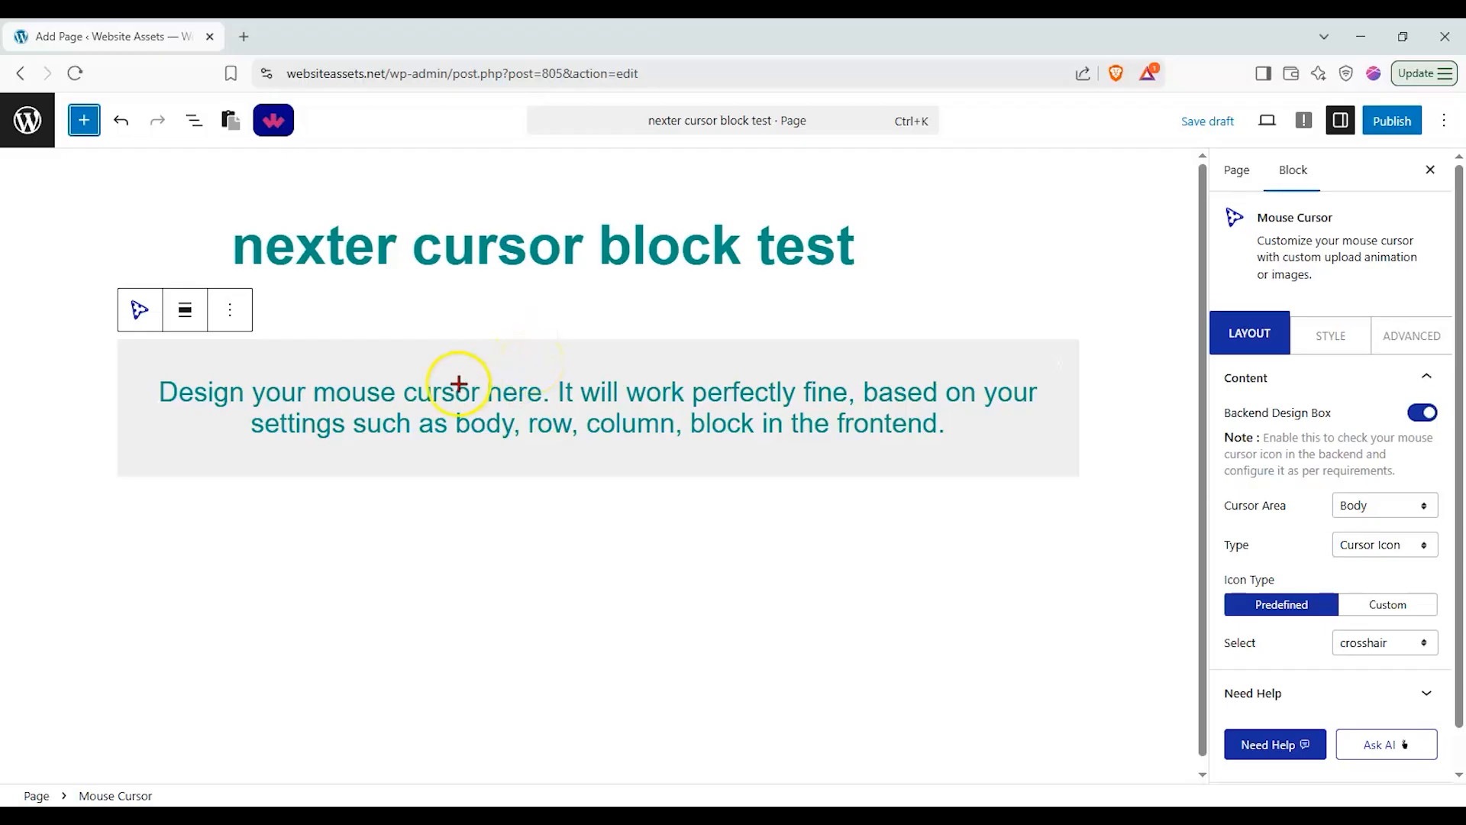
# Step: Add an empty paragraph below the Mouse Cursor block and reselect the Mouse Cursor block
pyautogui.click(262, 399)
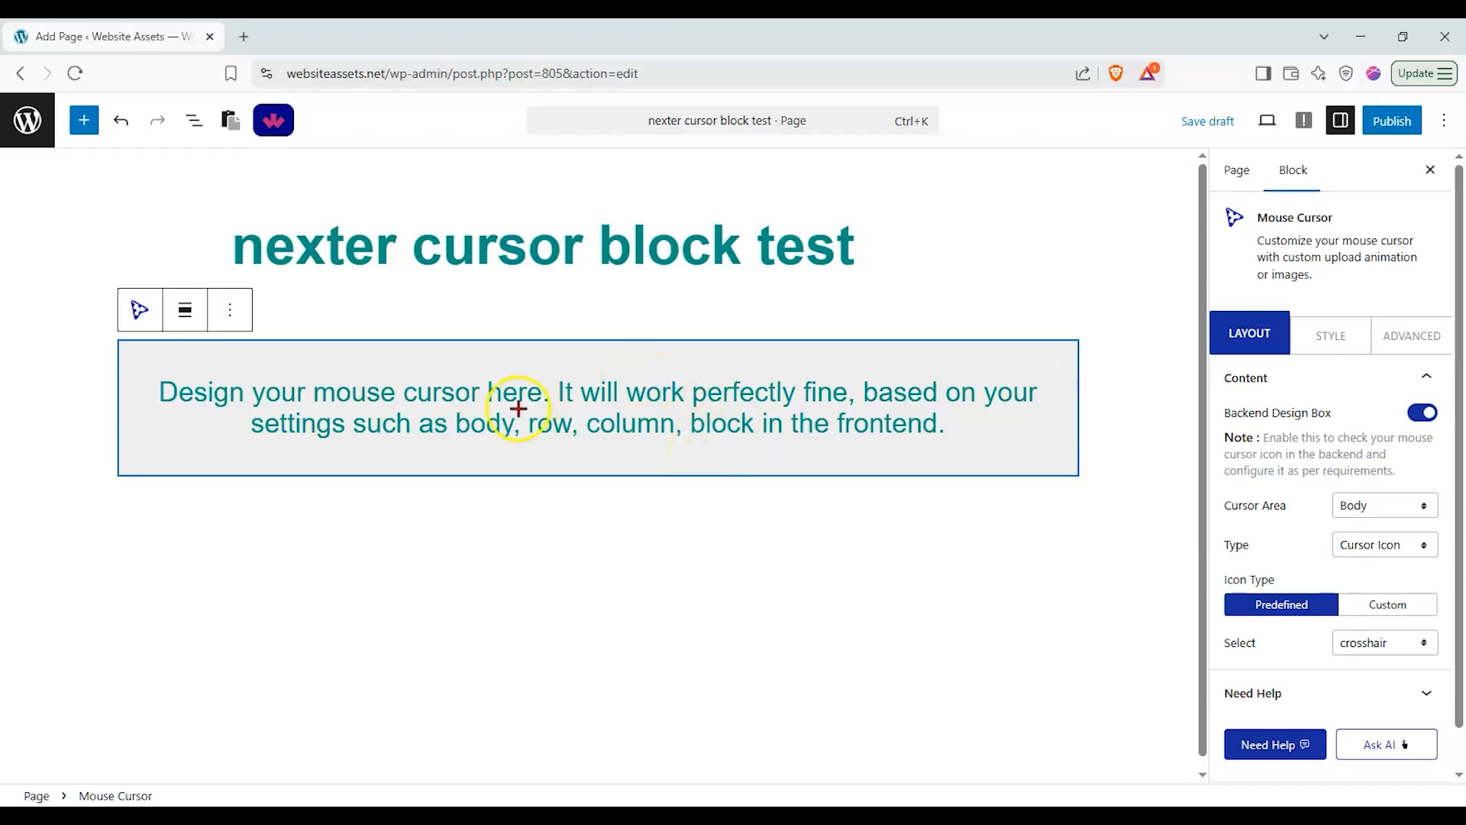
pyautogui.click(409, 504)
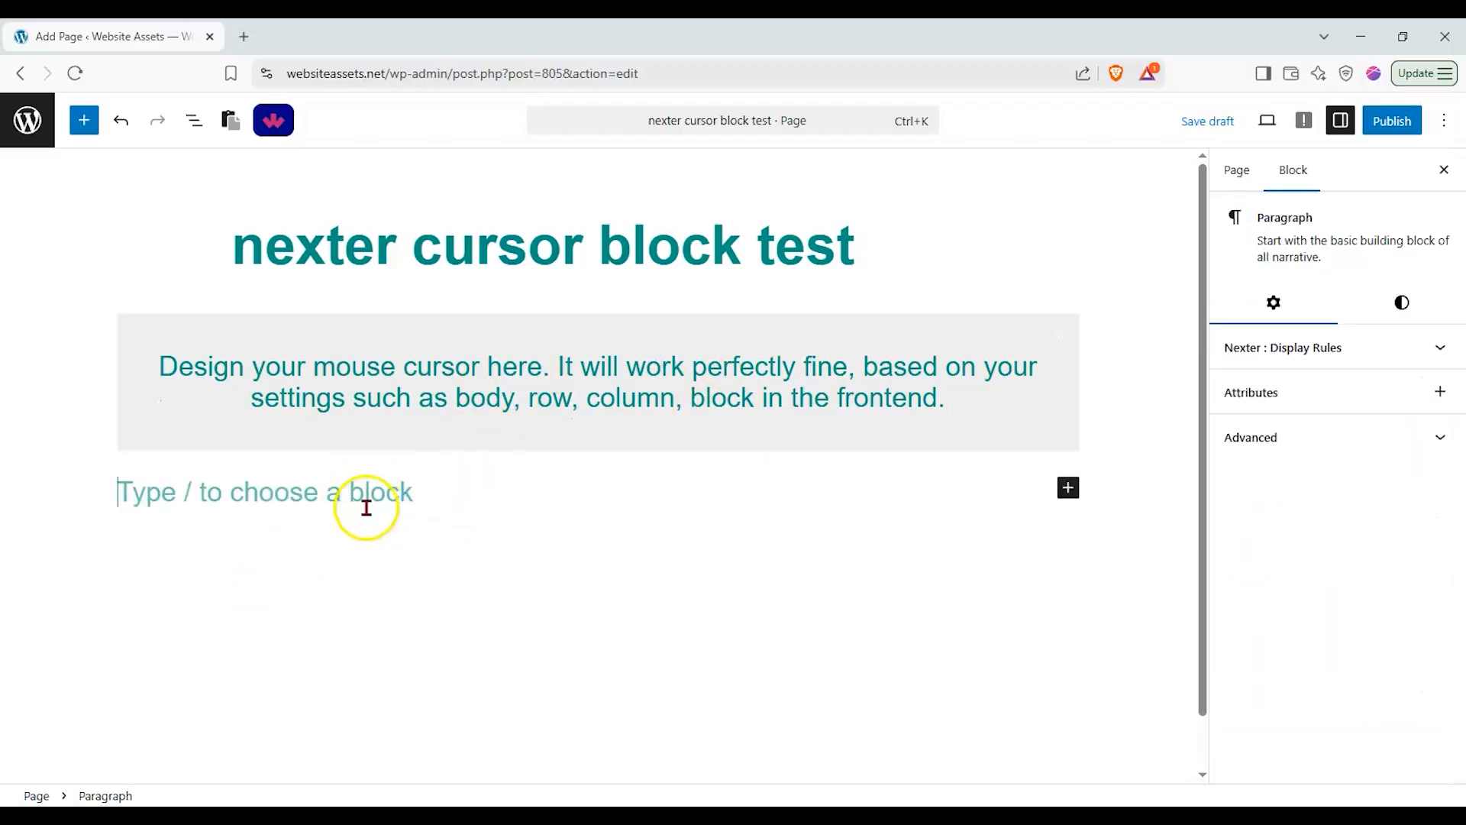
pyautogui.click(1067, 489)
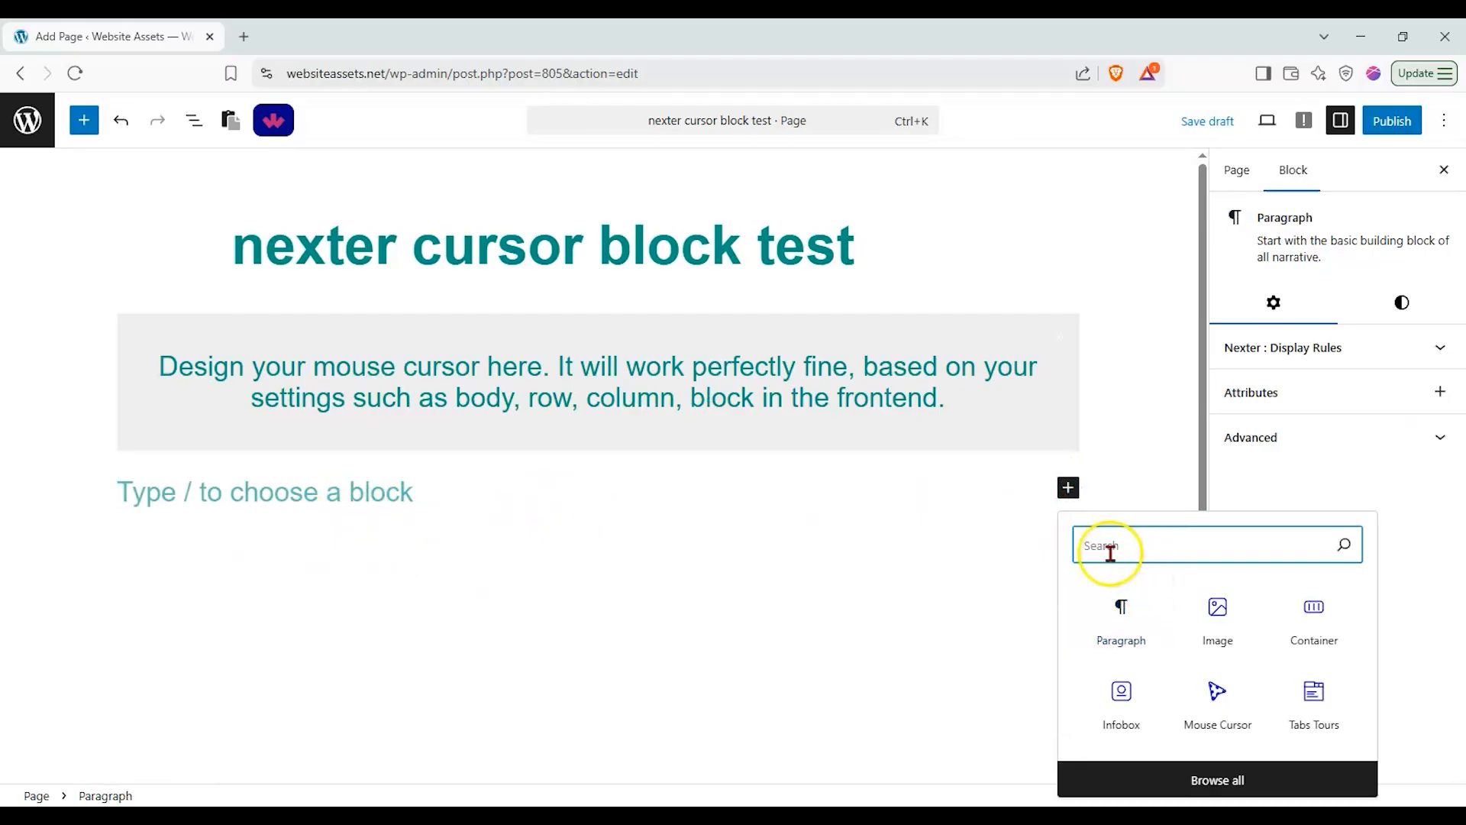
pyautogui.click(987, 425)
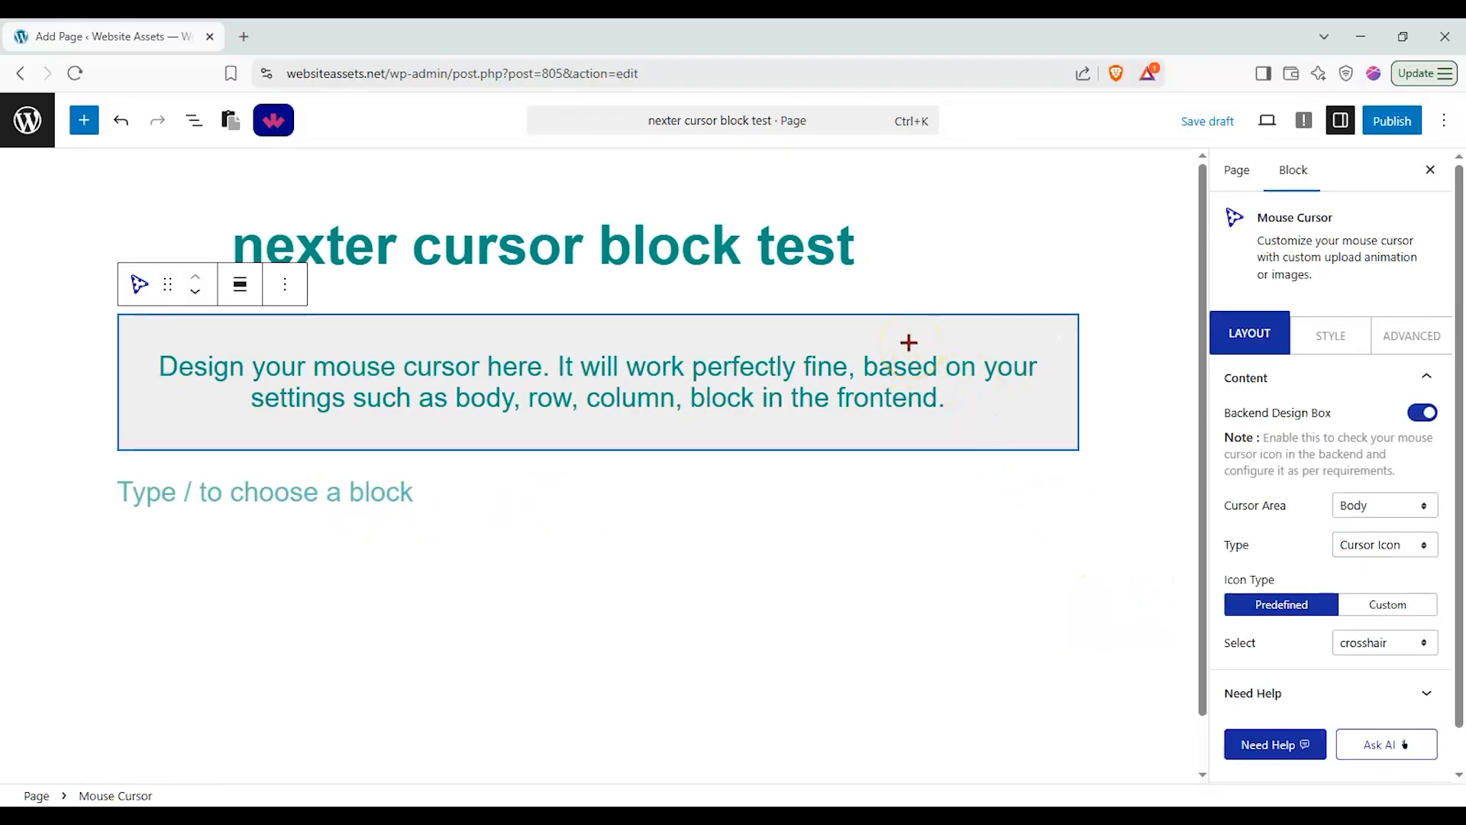
# Step: Preview the page in a new browser tab to check the cursor, and return to the editor
pyautogui.click(1268, 122)
pyautogui.click(1088, 293)
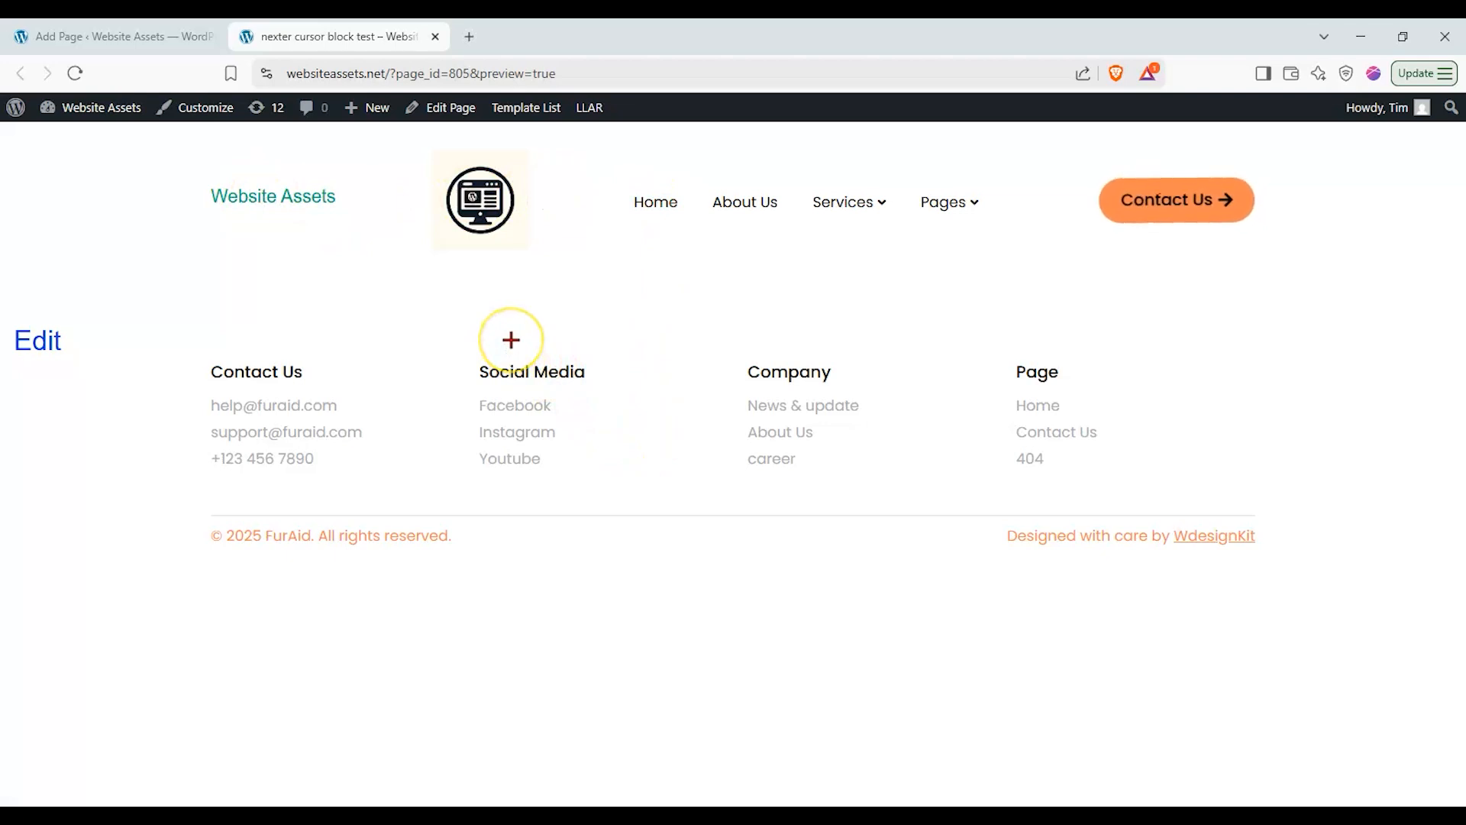
pyautogui.click(165, 39)
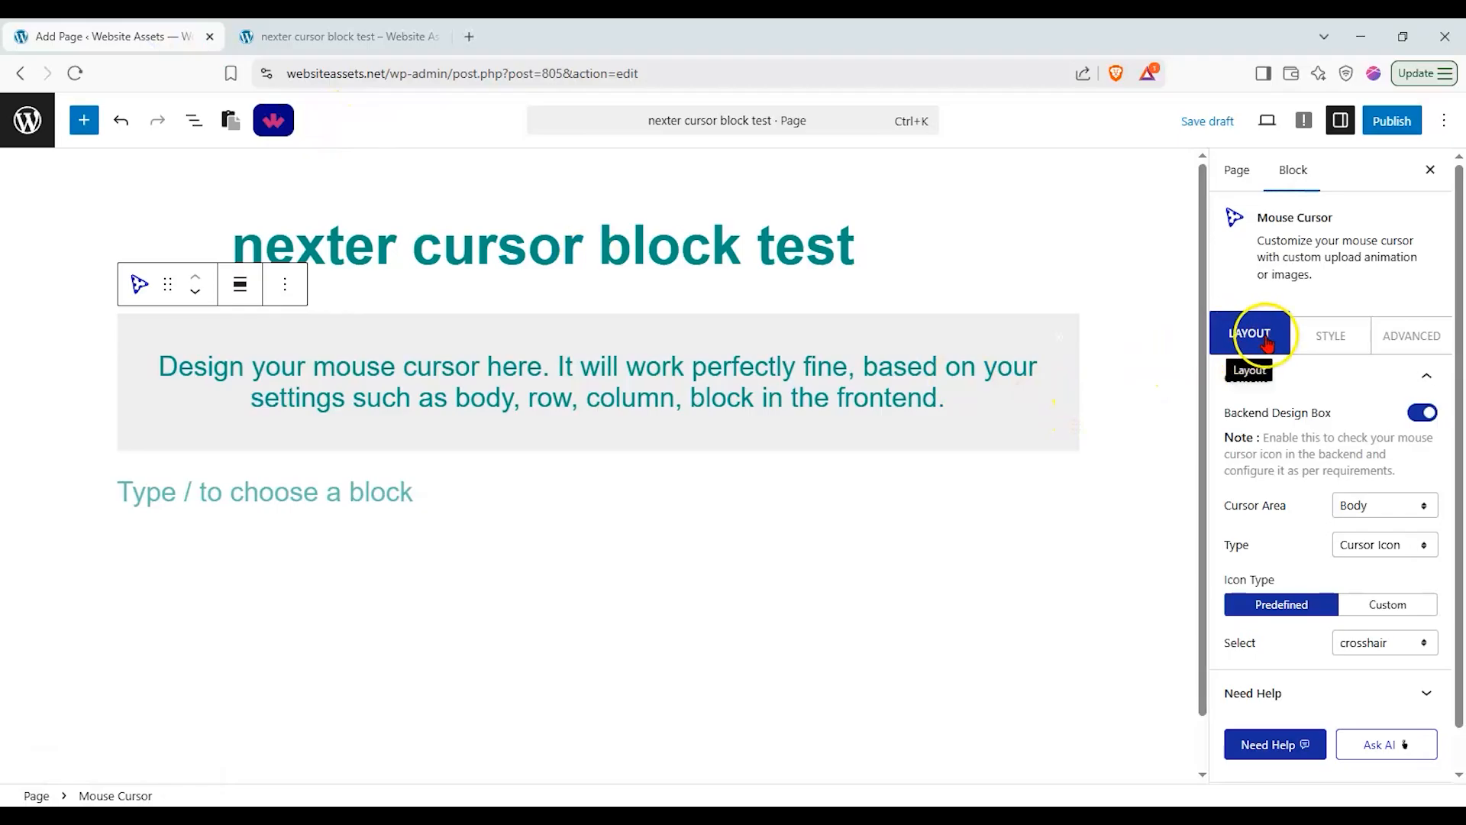
# Step: Switch the Mouse Cursor block's Backend Design Box off and back on
pyautogui.scroll(-1, 1321, 376)
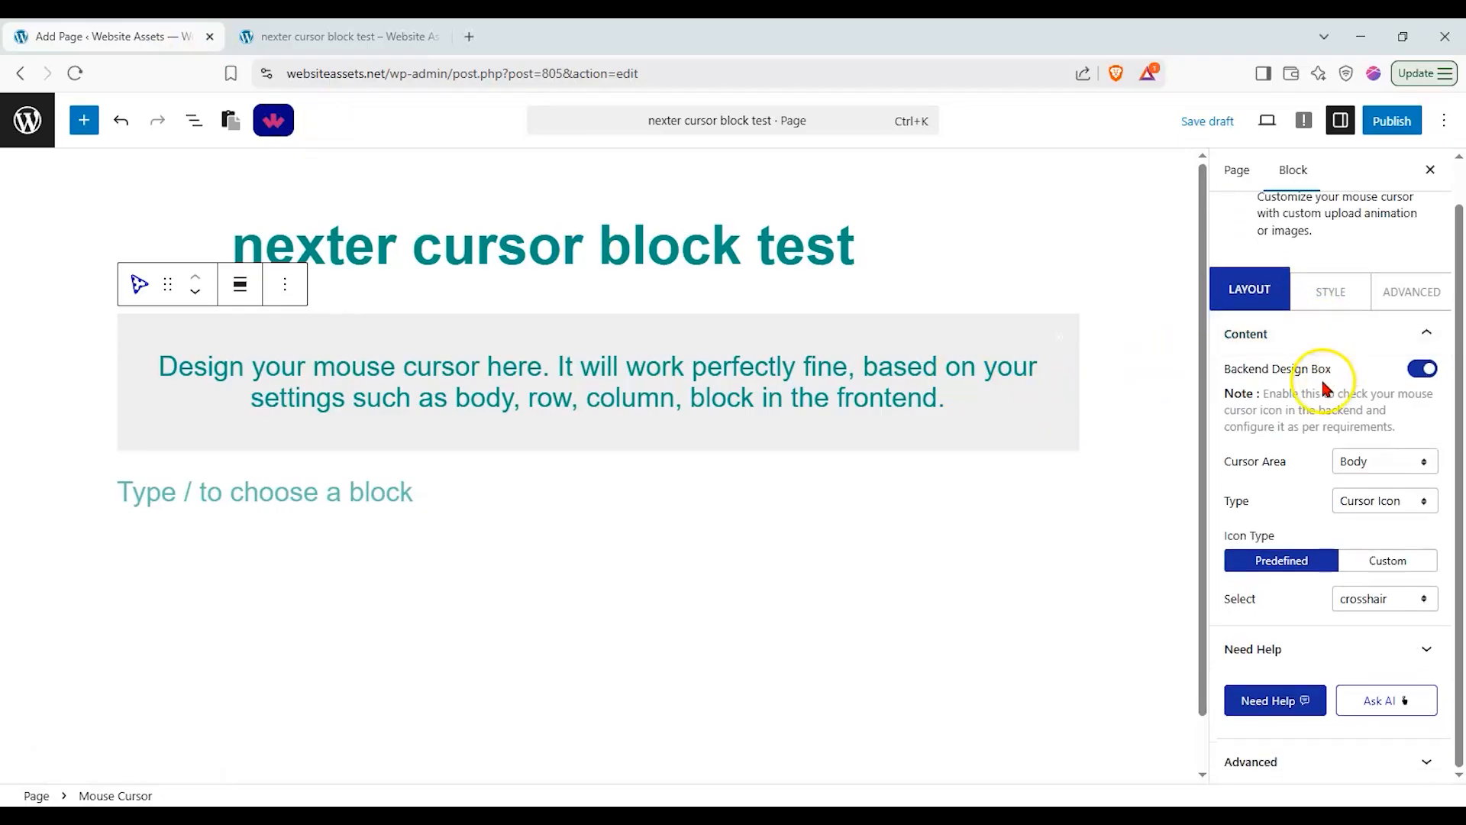
pyautogui.click(1424, 369)
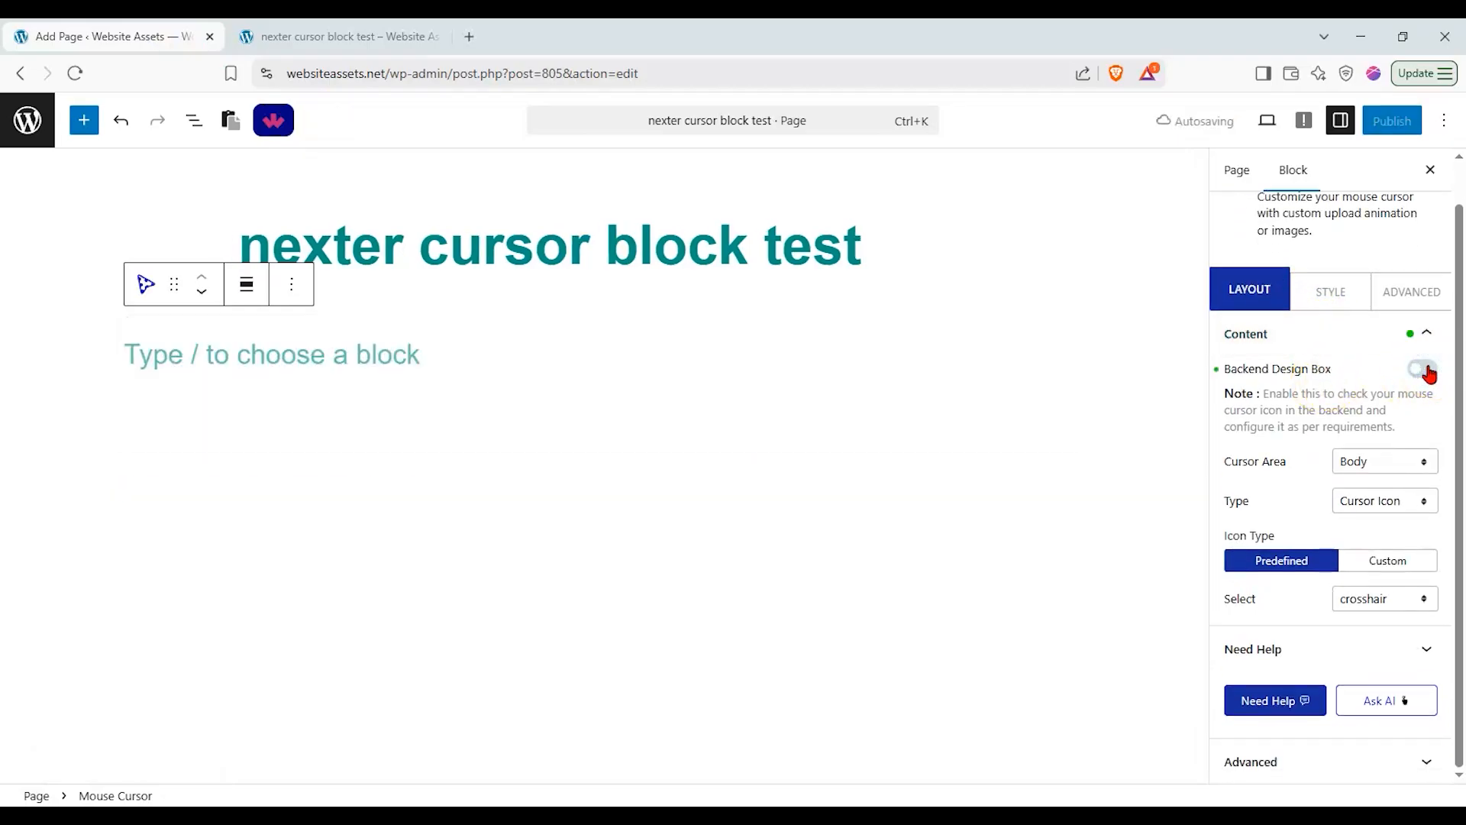
pyautogui.click(1425, 370)
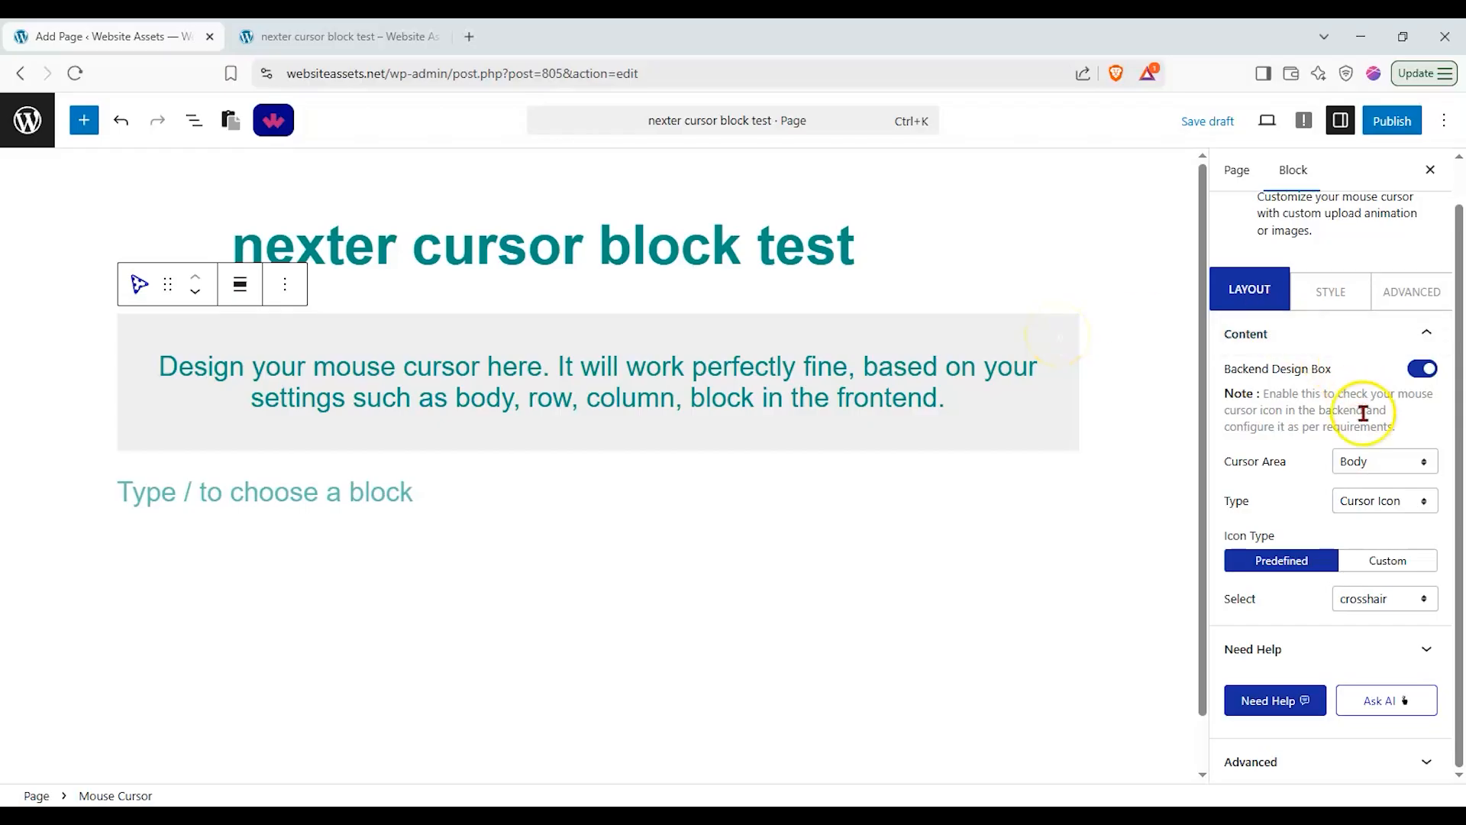
# Step: Try Column and Block as the cursor area, and set it back to Body
pyautogui.click(1372, 460)
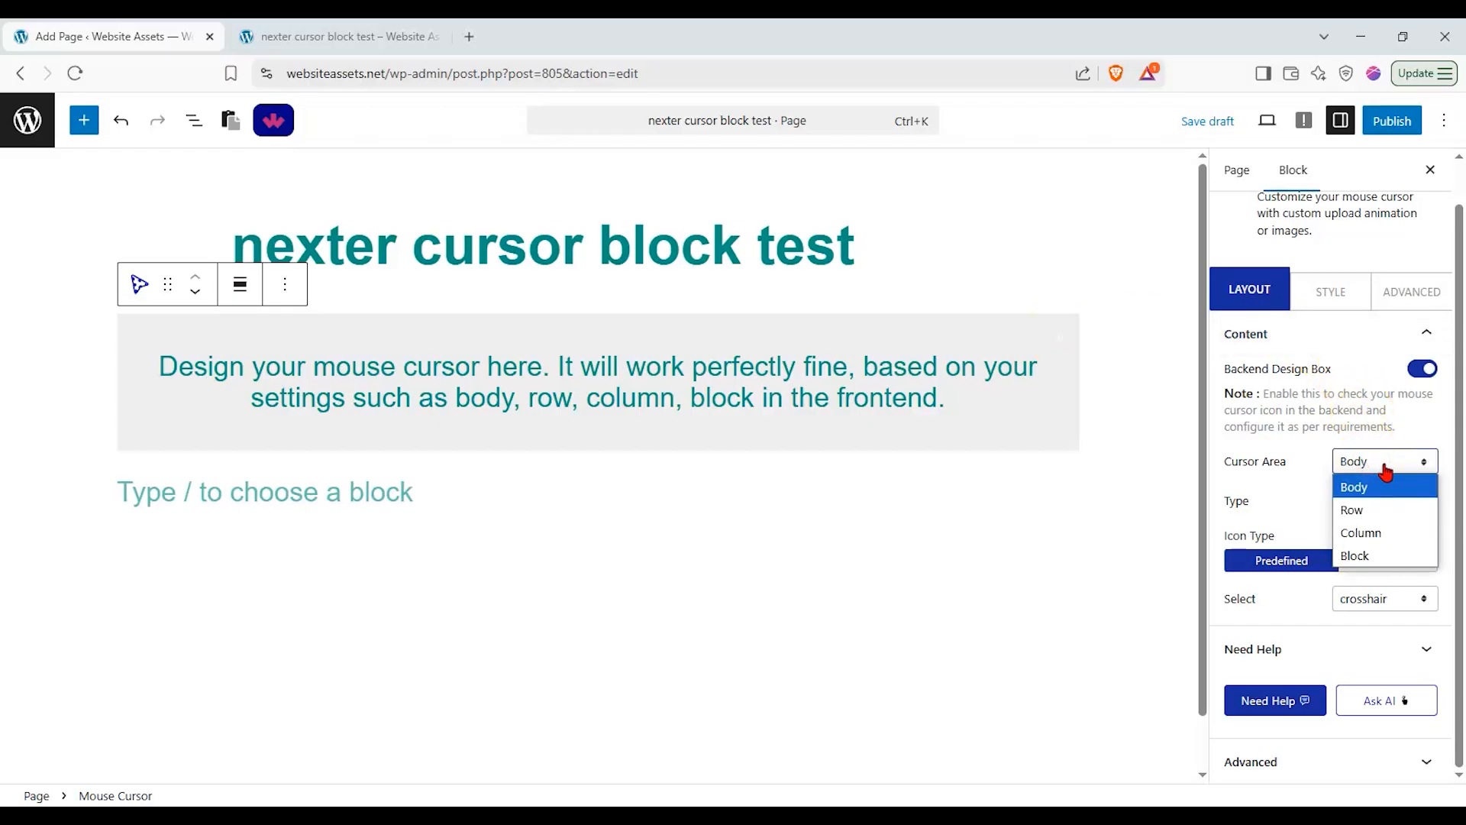
pyautogui.click(1385, 492)
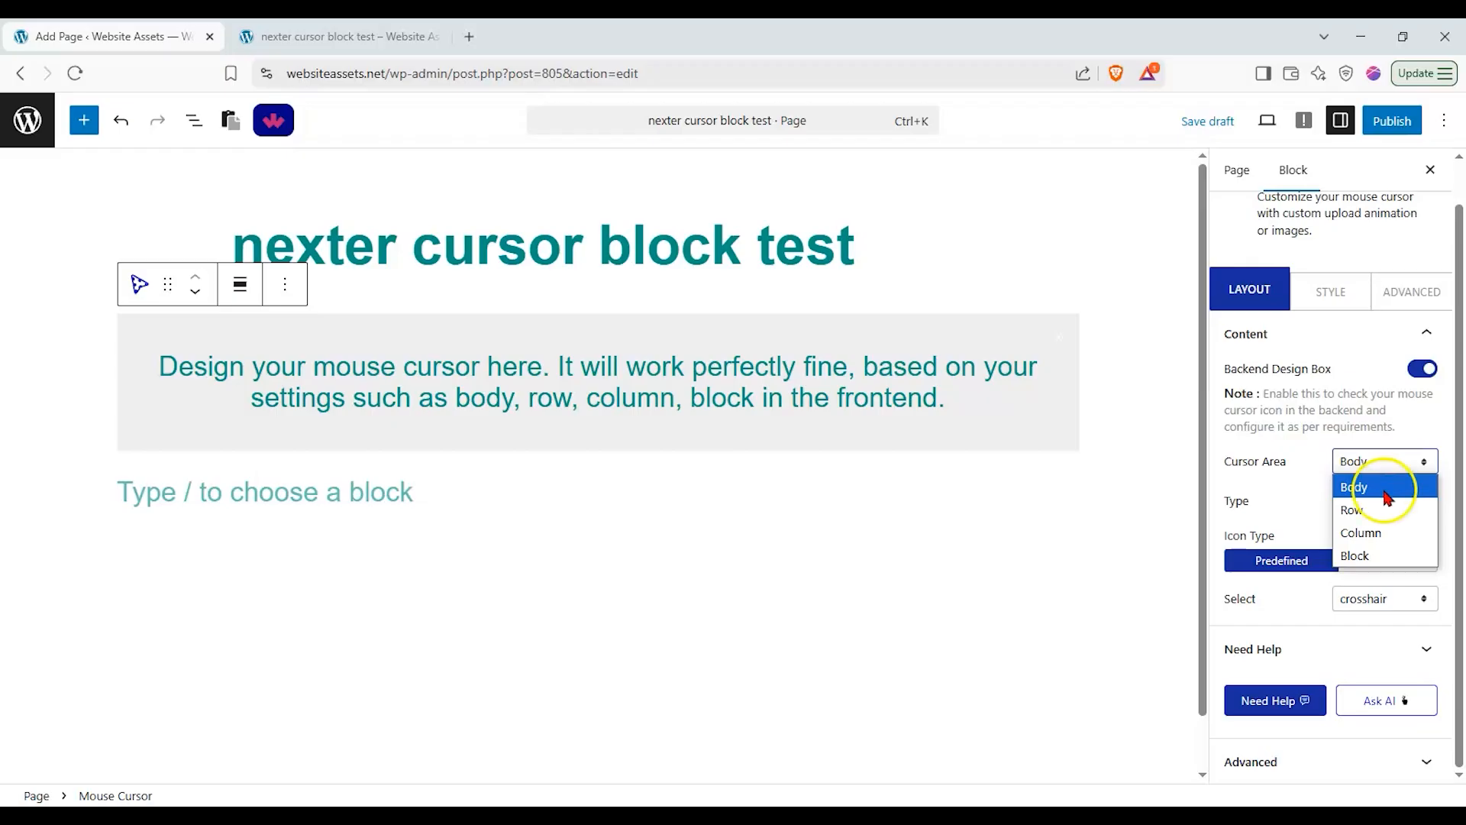
pyautogui.click(1389, 532)
pyautogui.click(1385, 468)
pyautogui.click(1367, 555)
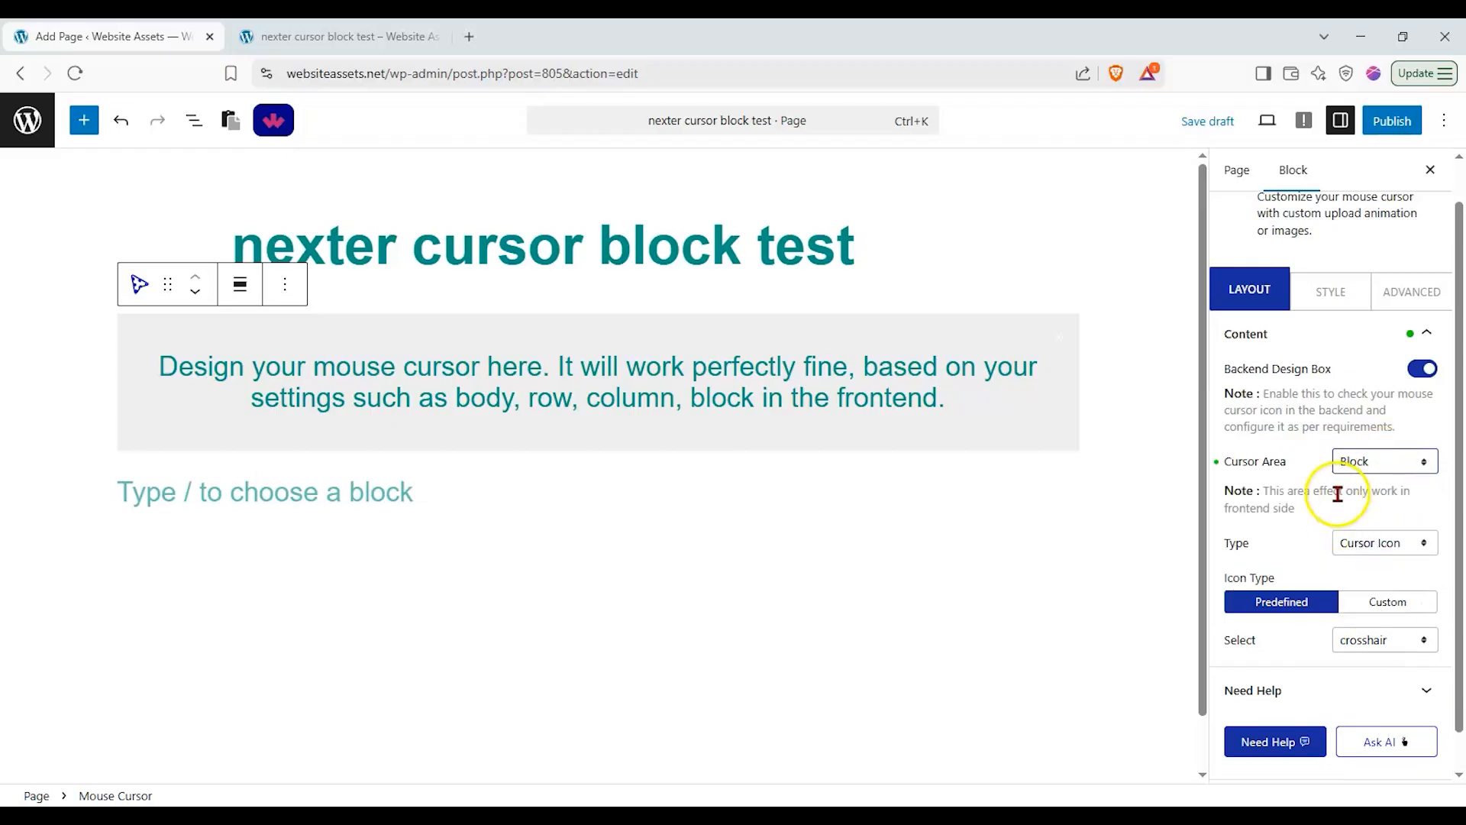
pyautogui.click(1404, 461)
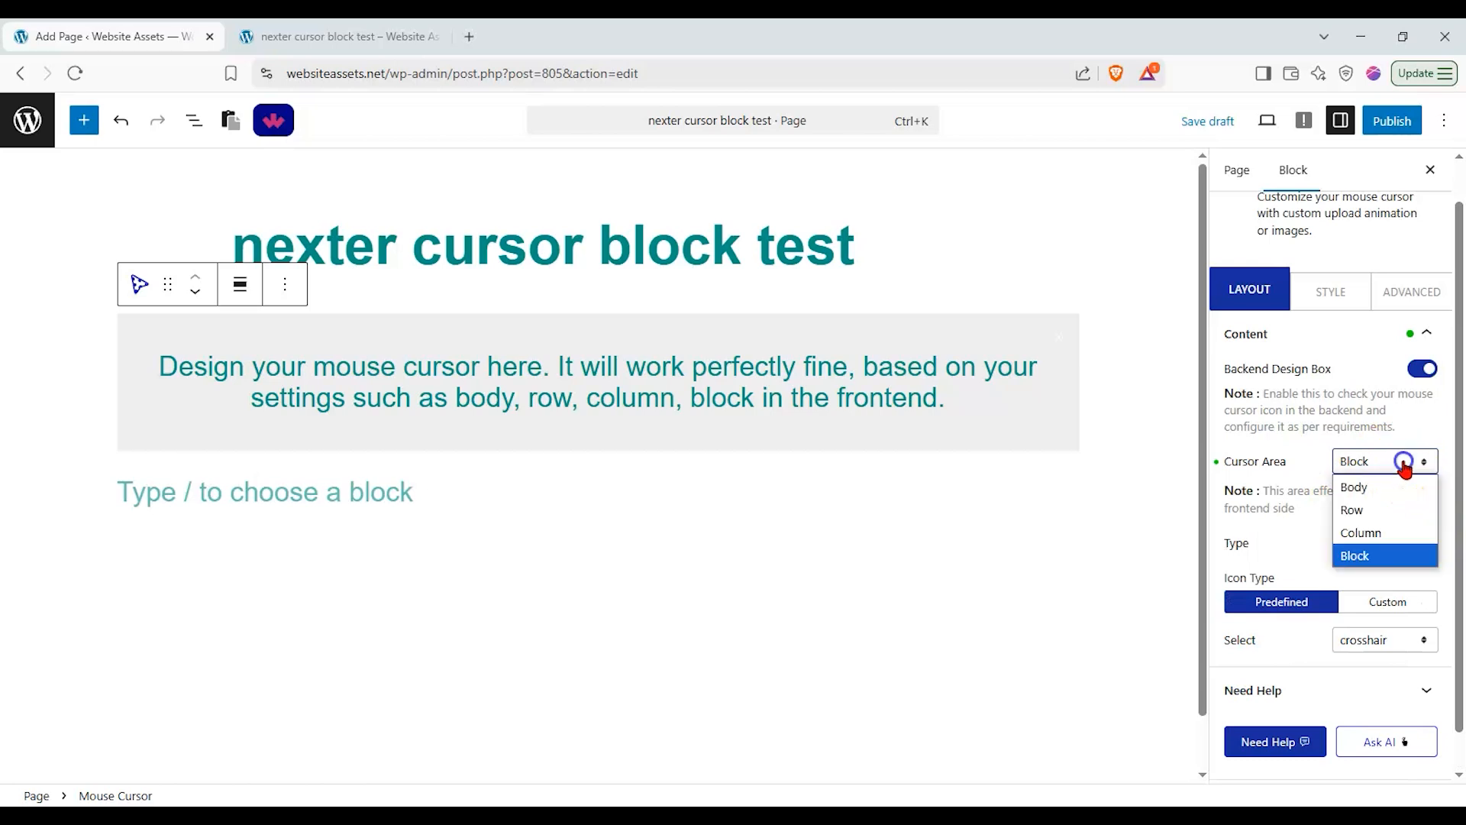
pyautogui.click(1410, 497)
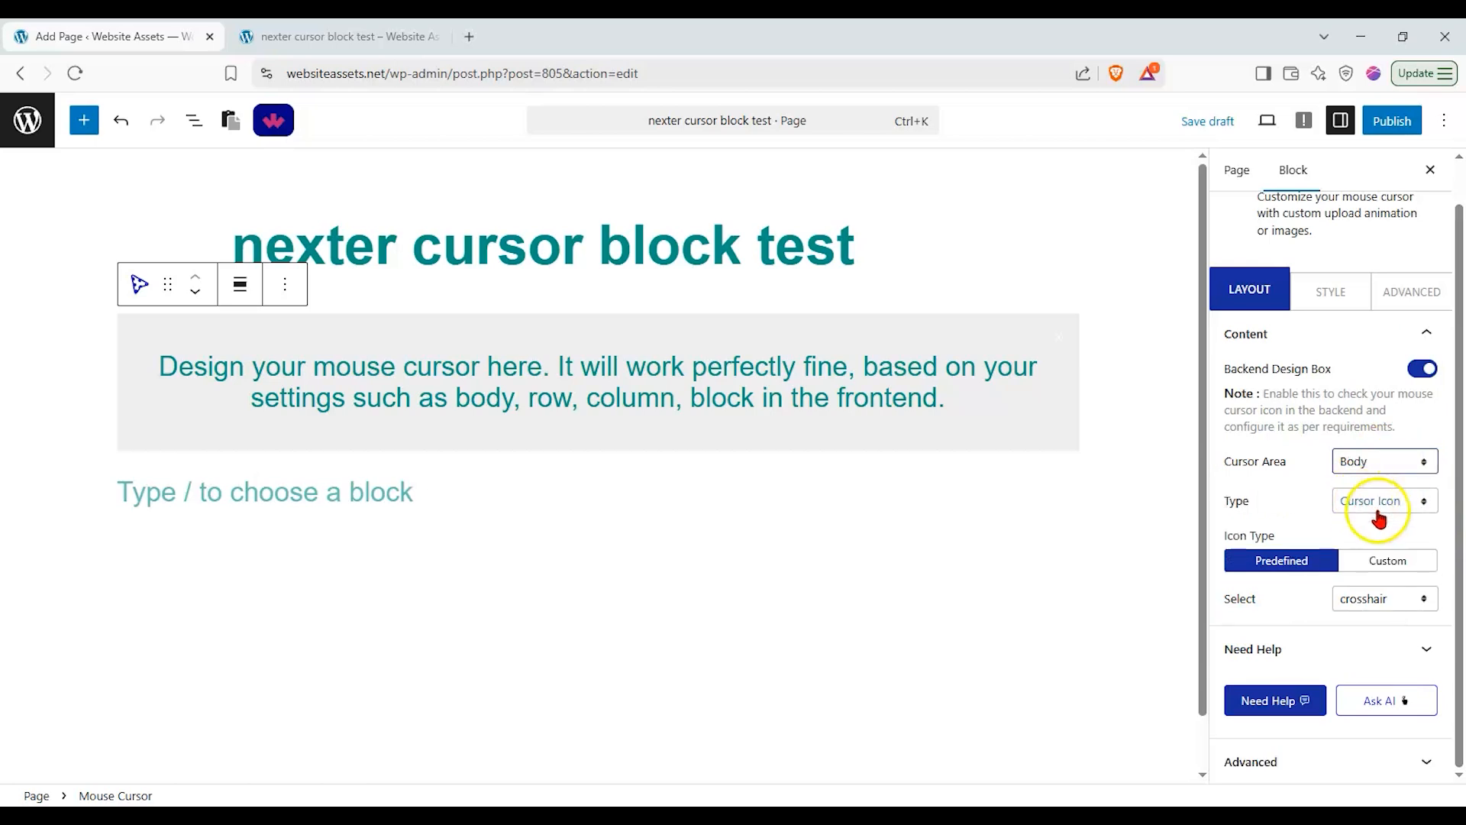
# Step: Keep the cursor type as Cursor Icon and set its predefined icon to pointer
pyautogui.click(1374, 503)
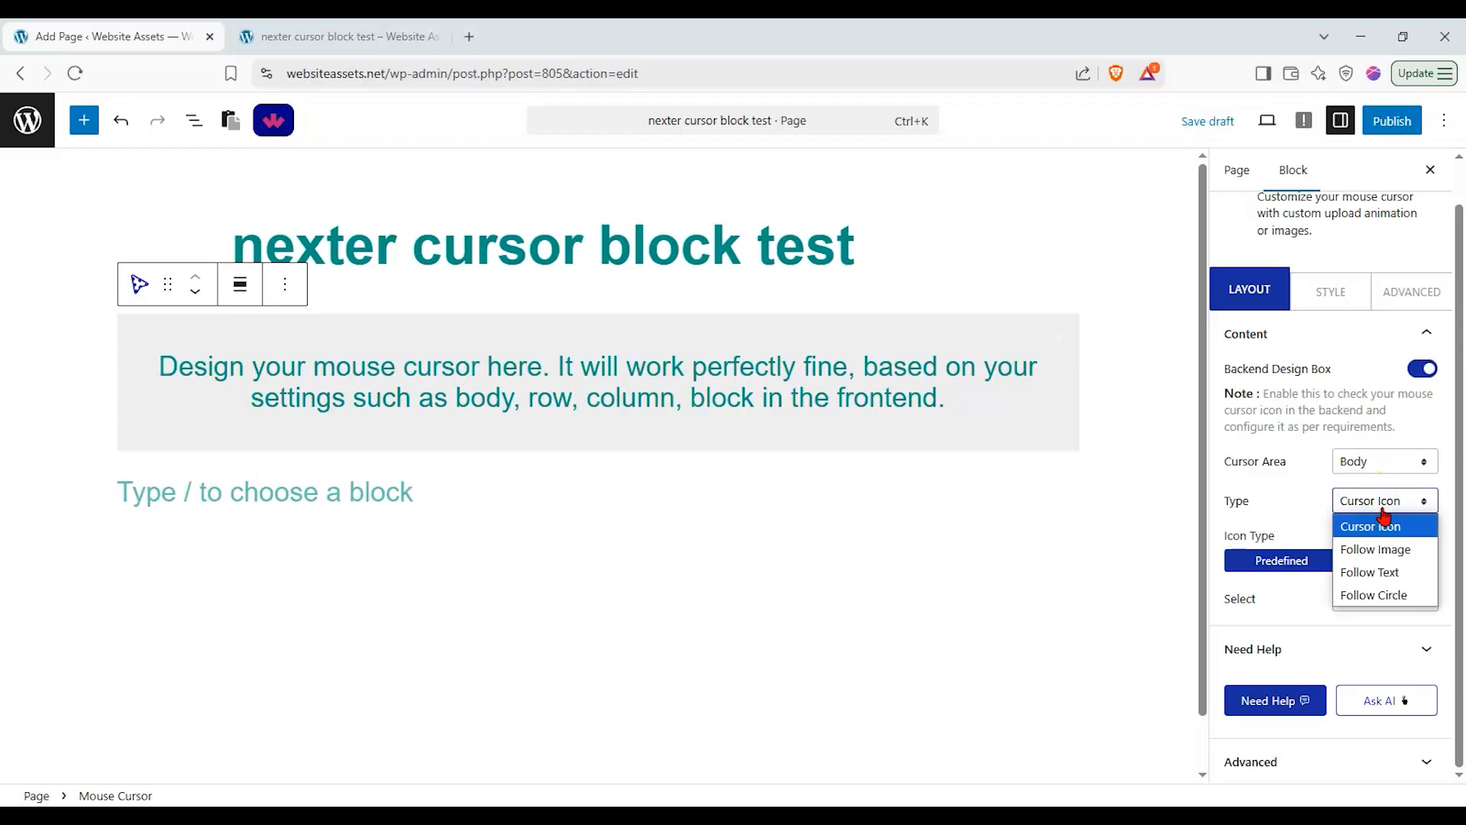
pyautogui.click(1384, 519)
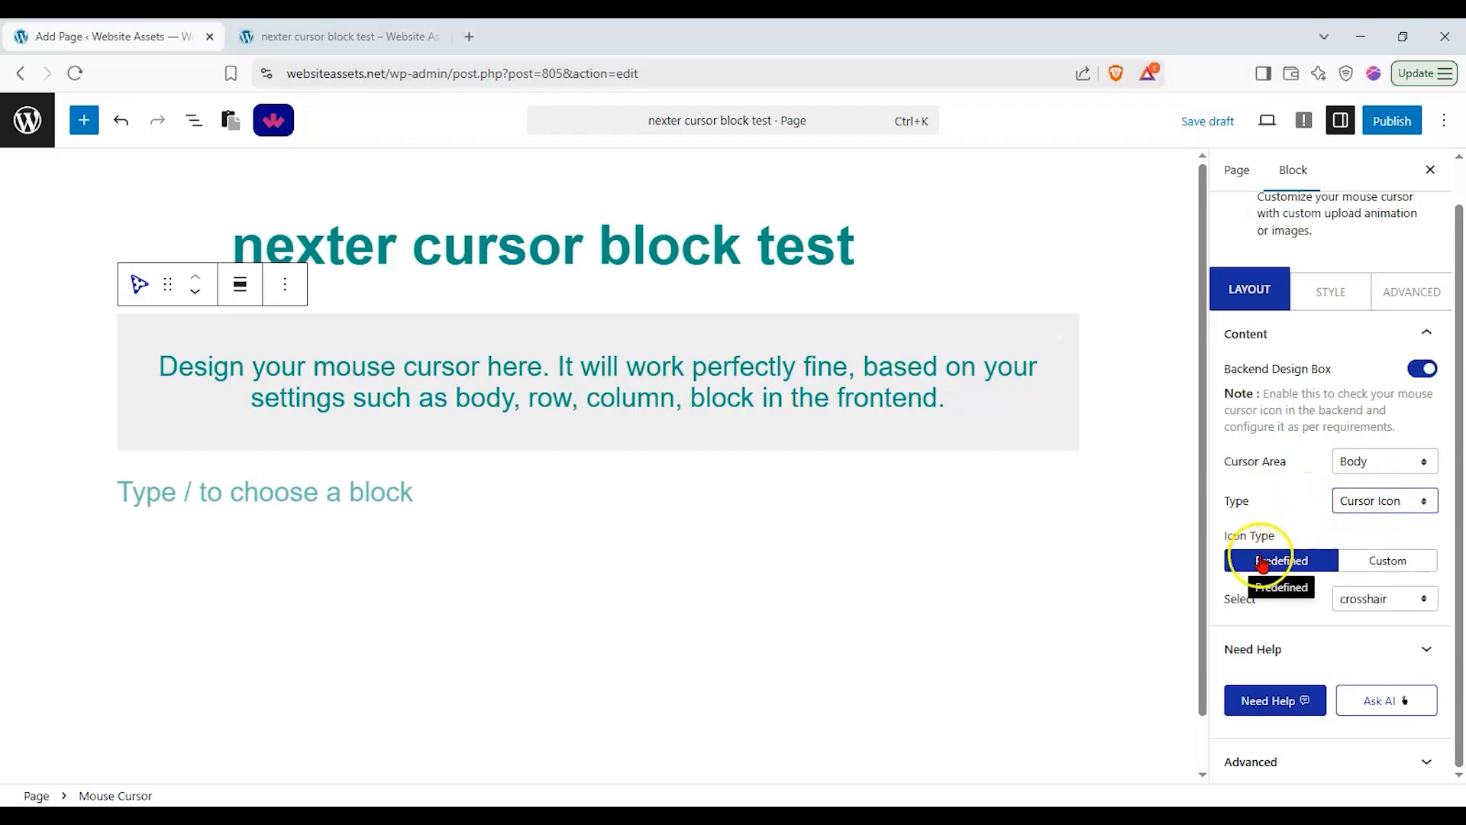
pyautogui.click(1387, 603)
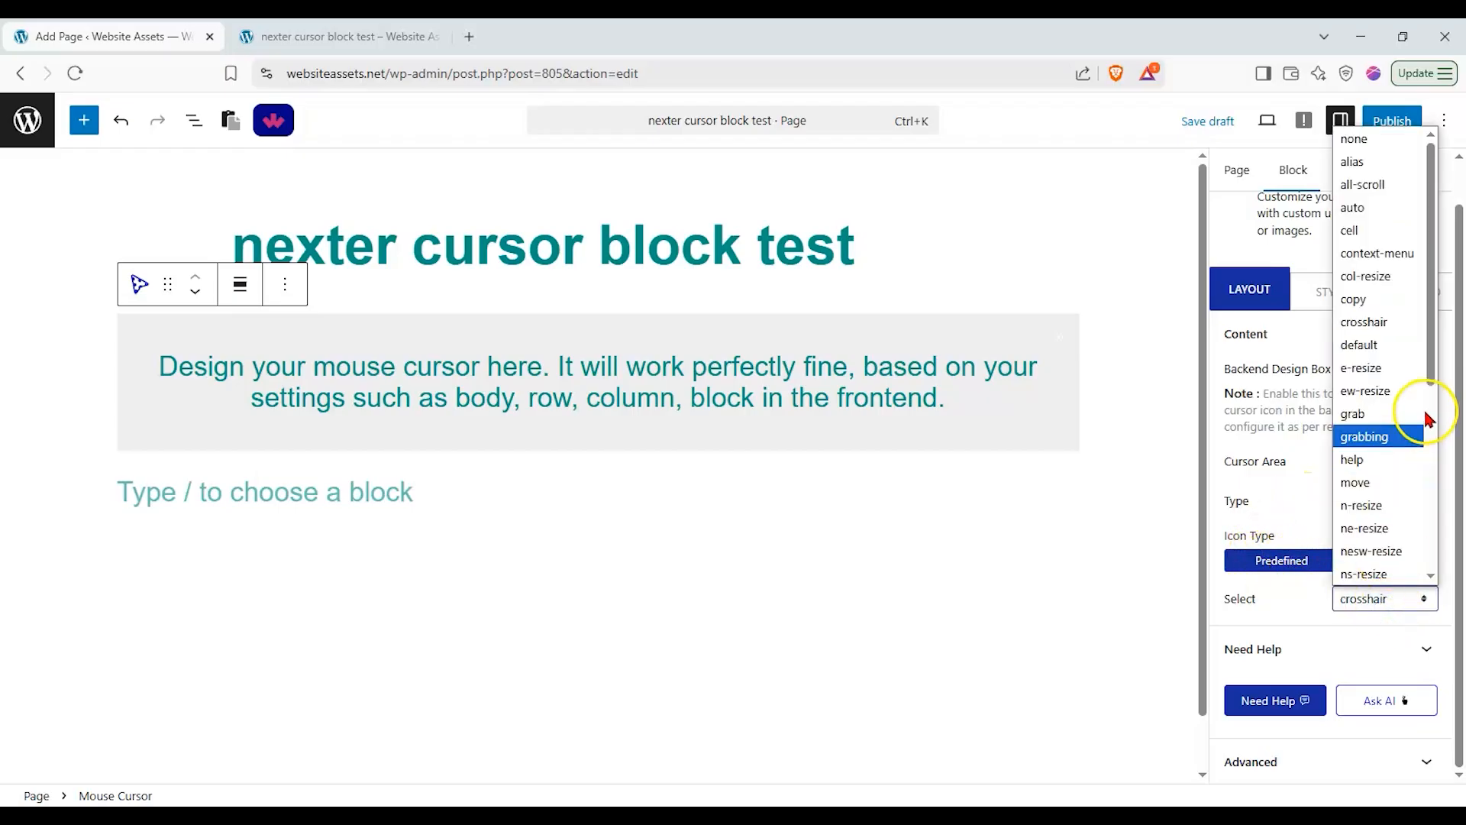
pyautogui.scroll(-5, 1425, 419)
pyautogui.click(1397, 480)
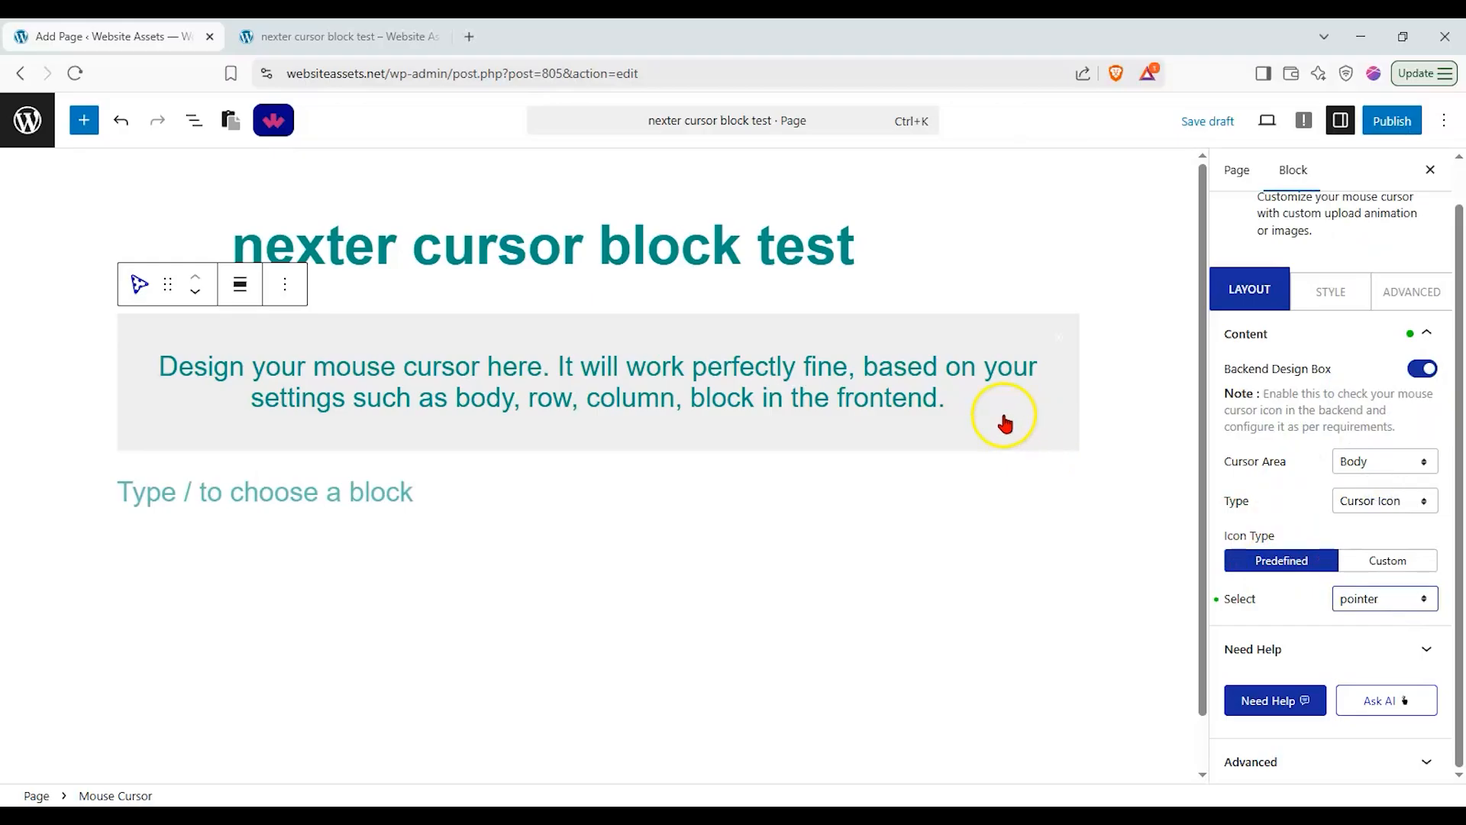
# Step: Try the grabbing and ew-resize icons as the predefined cursor
pyautogui.click(1384, 598)
pyautogui.click(1404, 321)
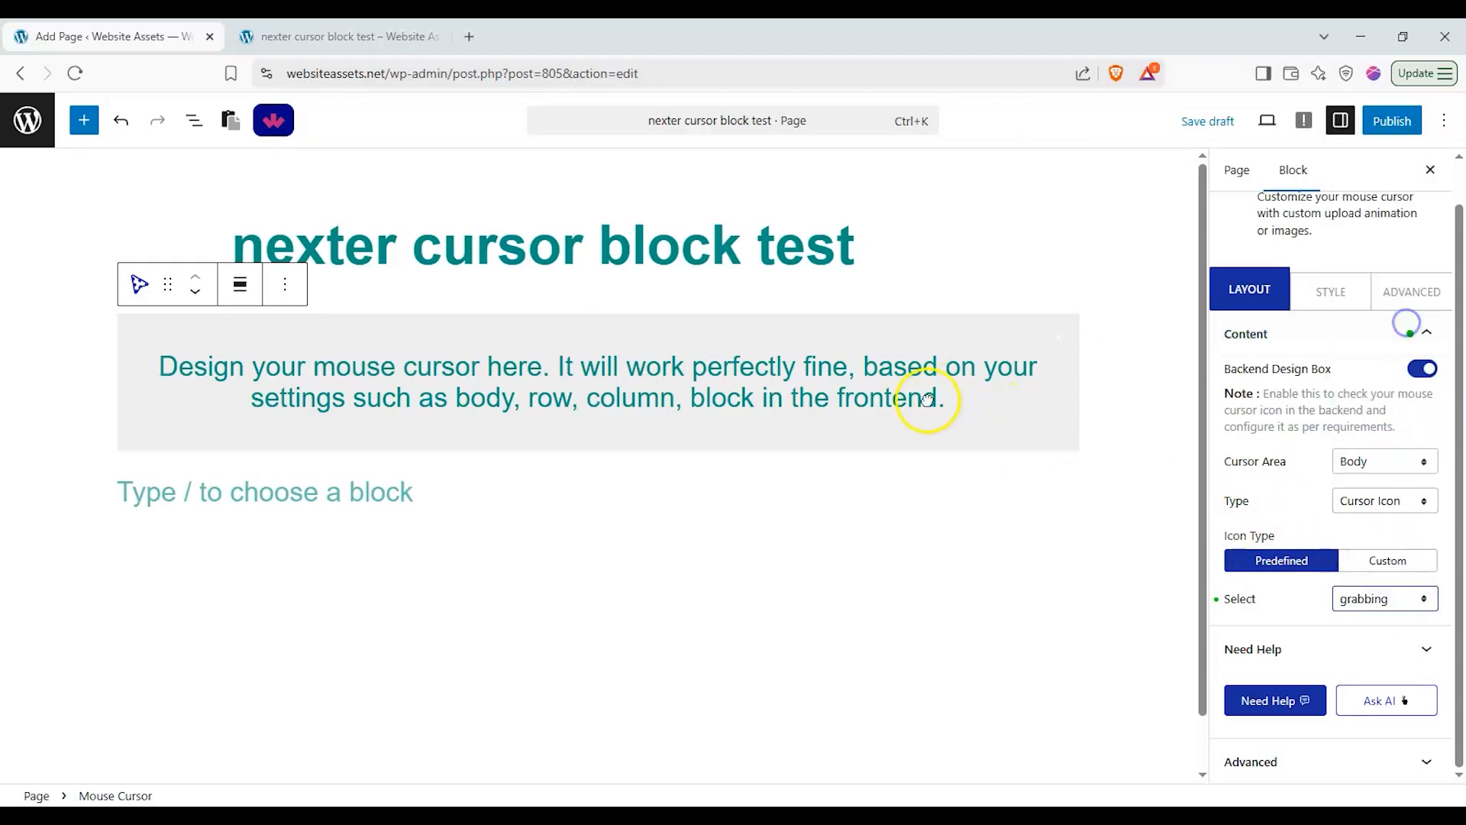
pyautogui.click(1405, 597)
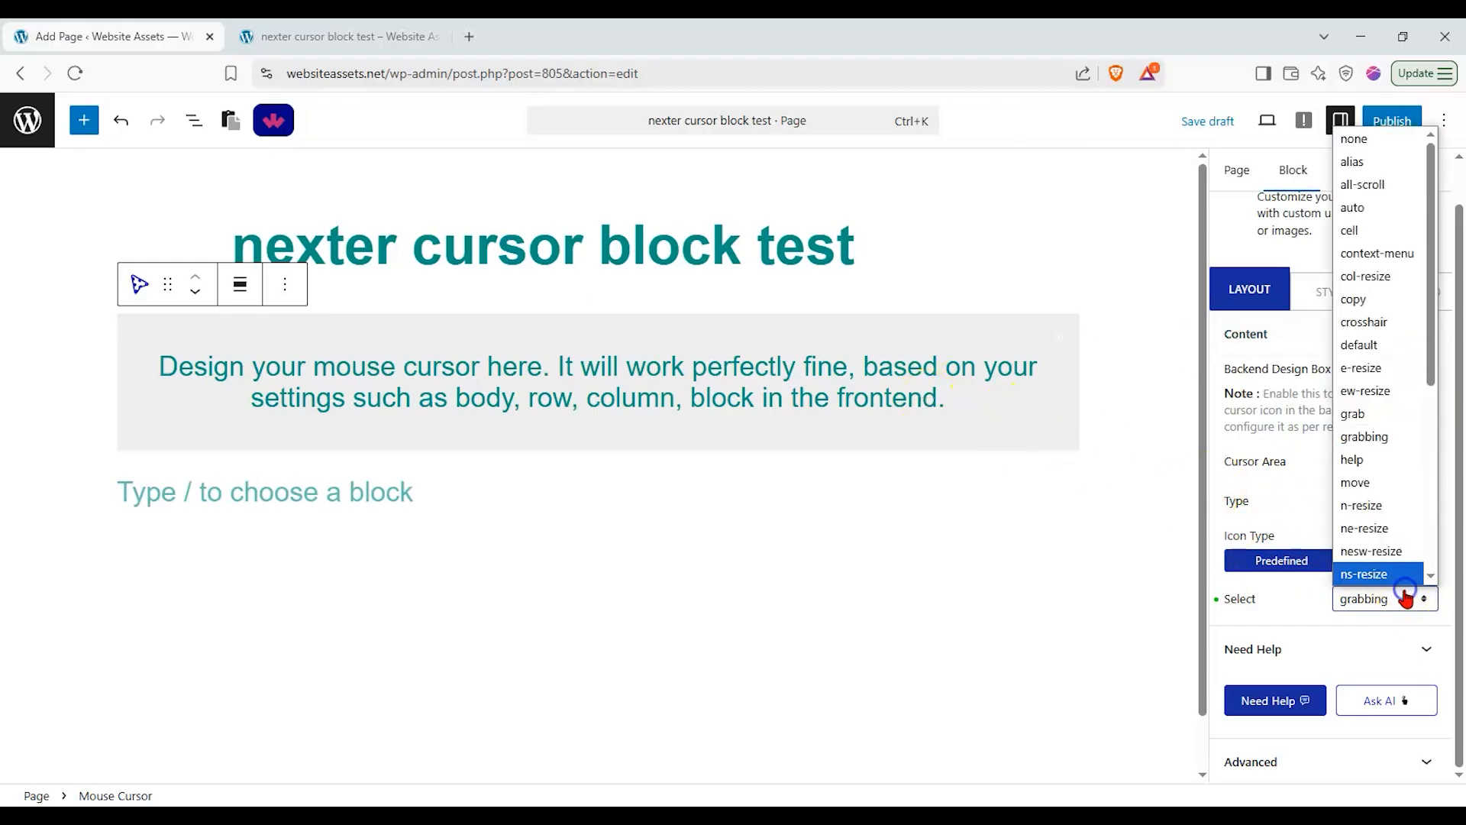
pyautogui.click(1404, 393)
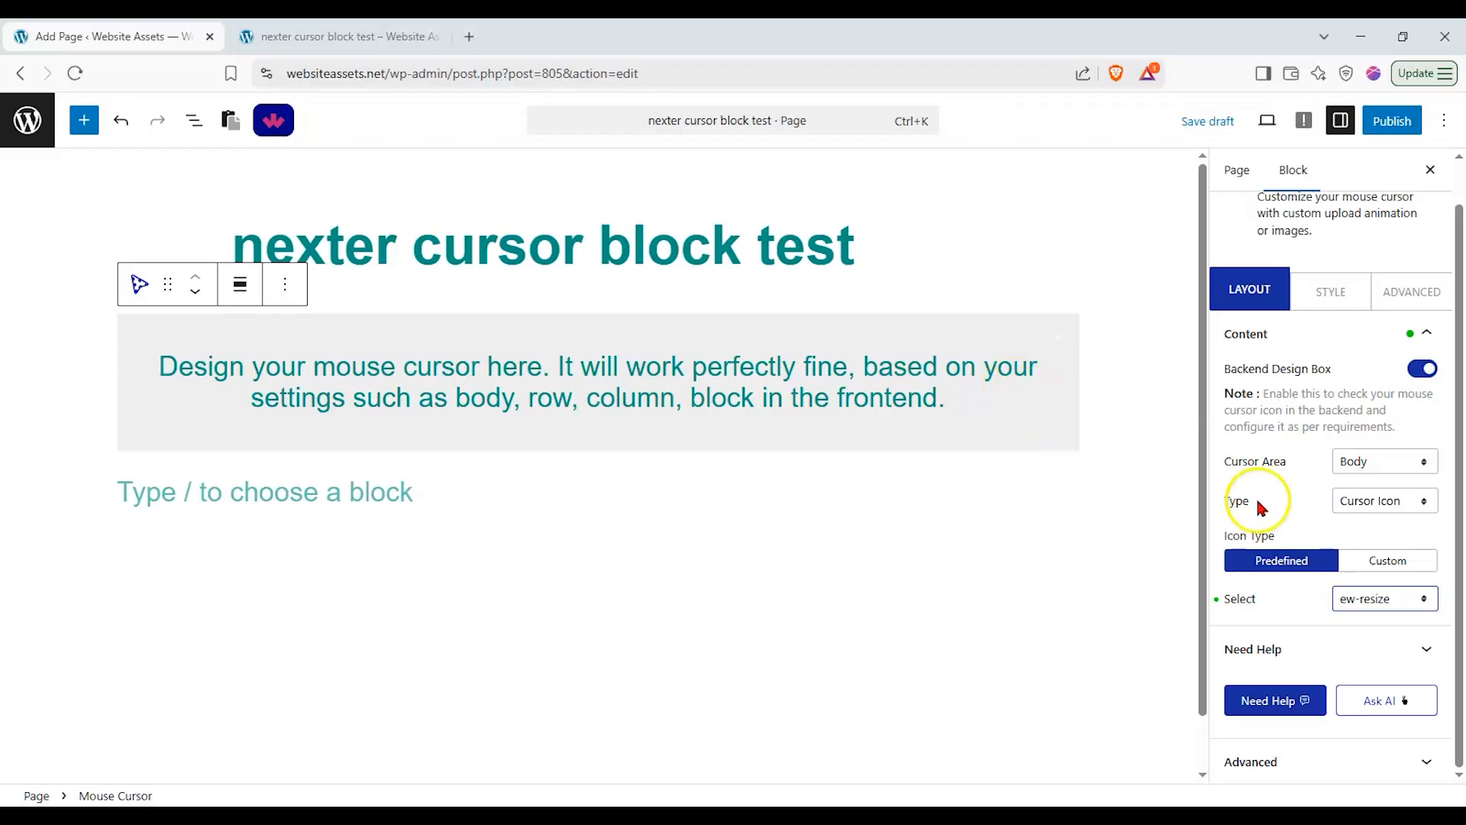
# Step: Set the predefined cursor icon to wait
pyautogui.click(1370, 600)
pyautogui.scroll(-5, 1409, 512)
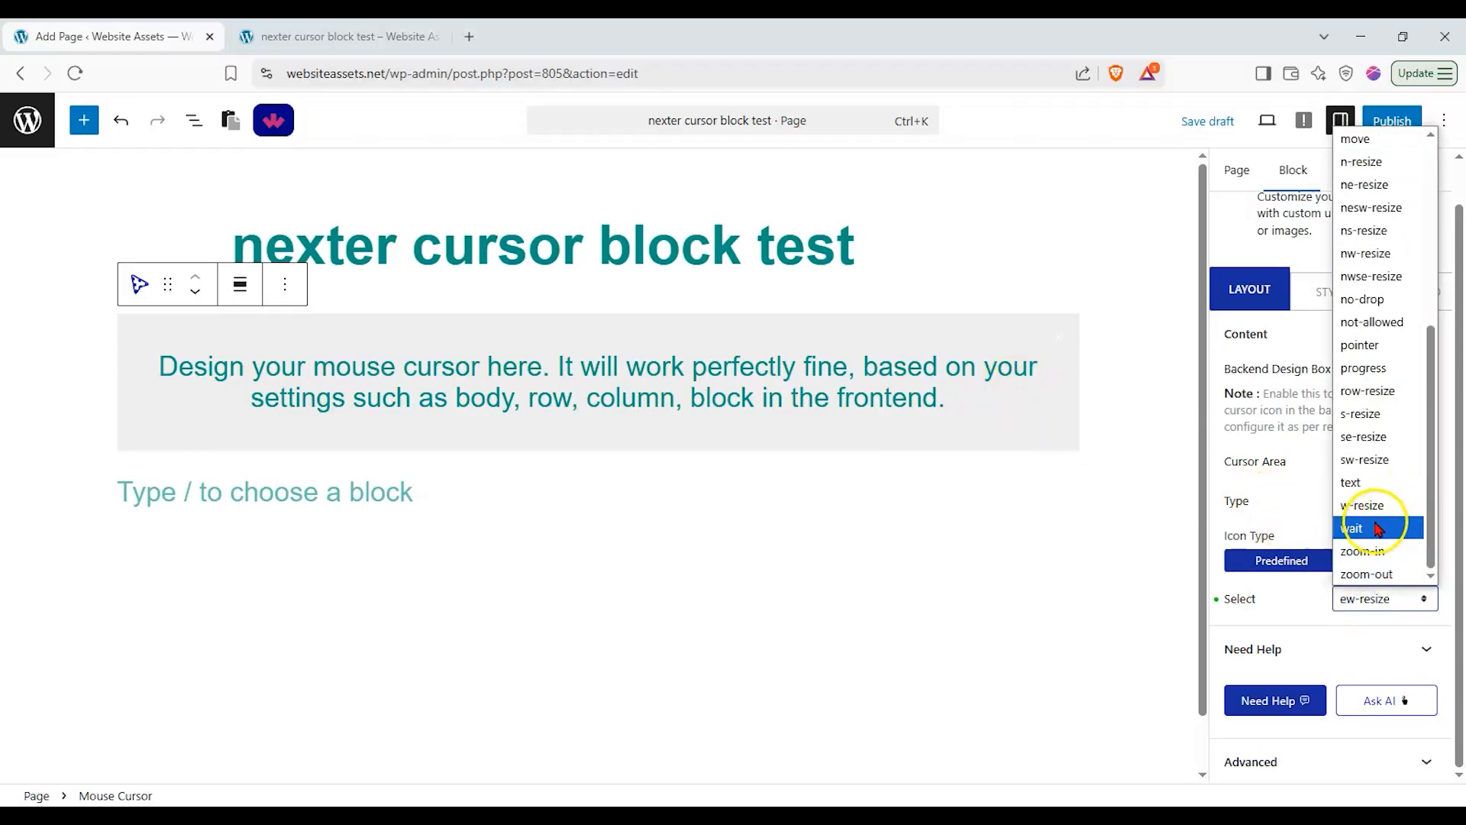
pyautogui.click(1397, 528)
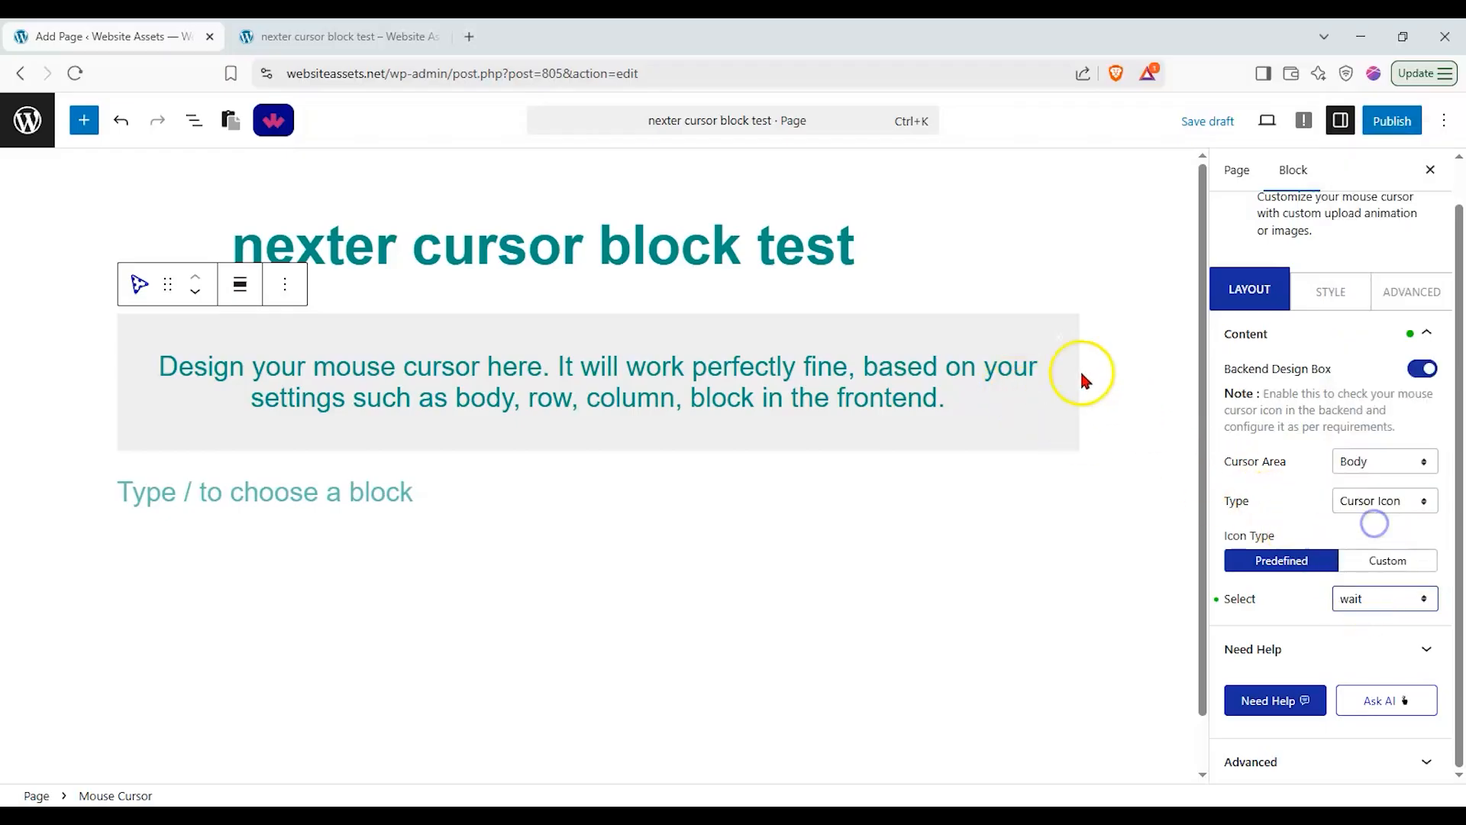
# Step: Switch the cursor's icon type to Custom and use the first-aid kit image Vector2.svg from the media library as the cursor icon
pyautogui.click(1377, 600)
pyautogui.click(1306, 597)
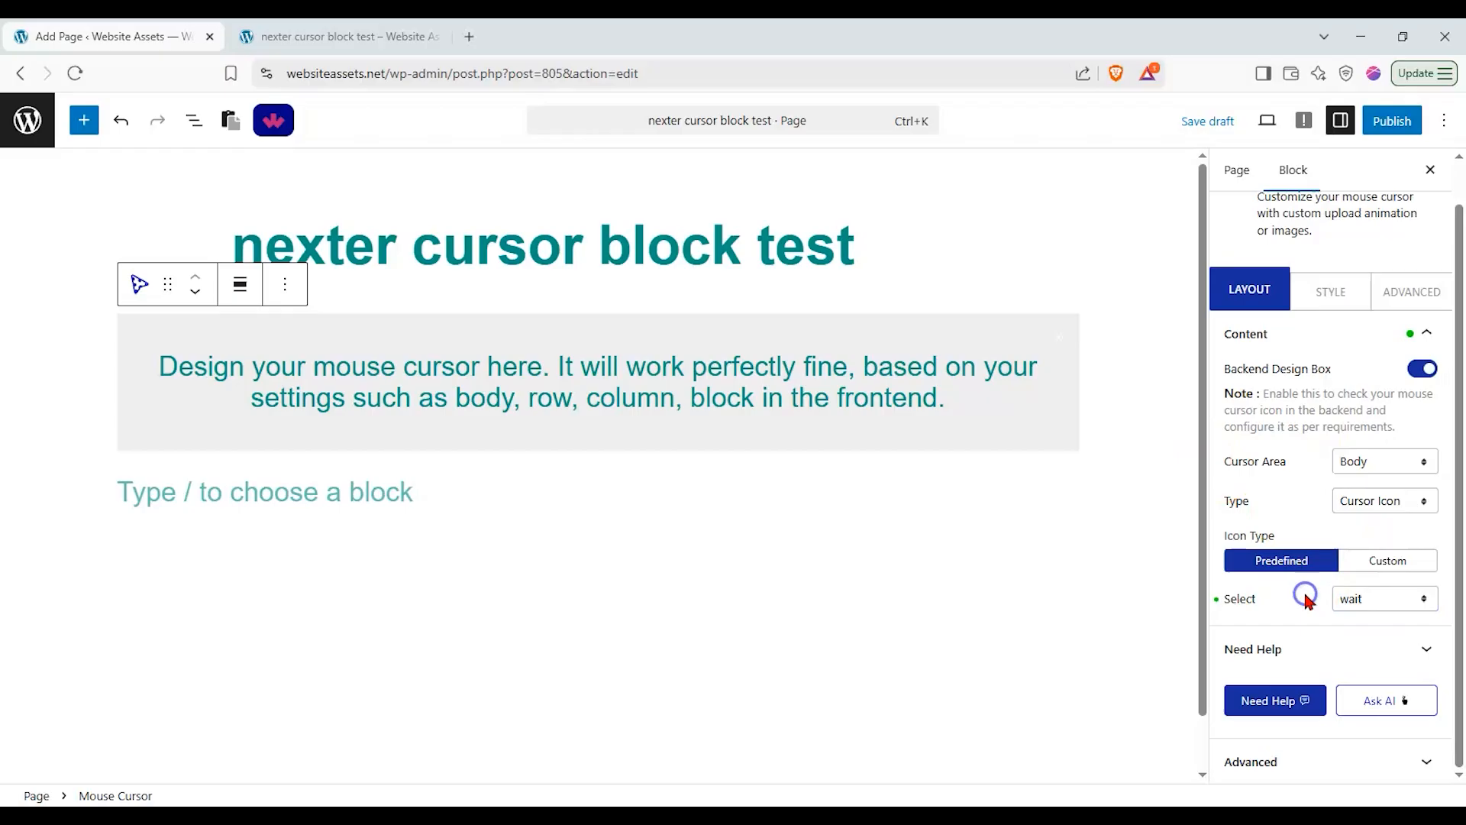
pyautogui.click(1344, 565)
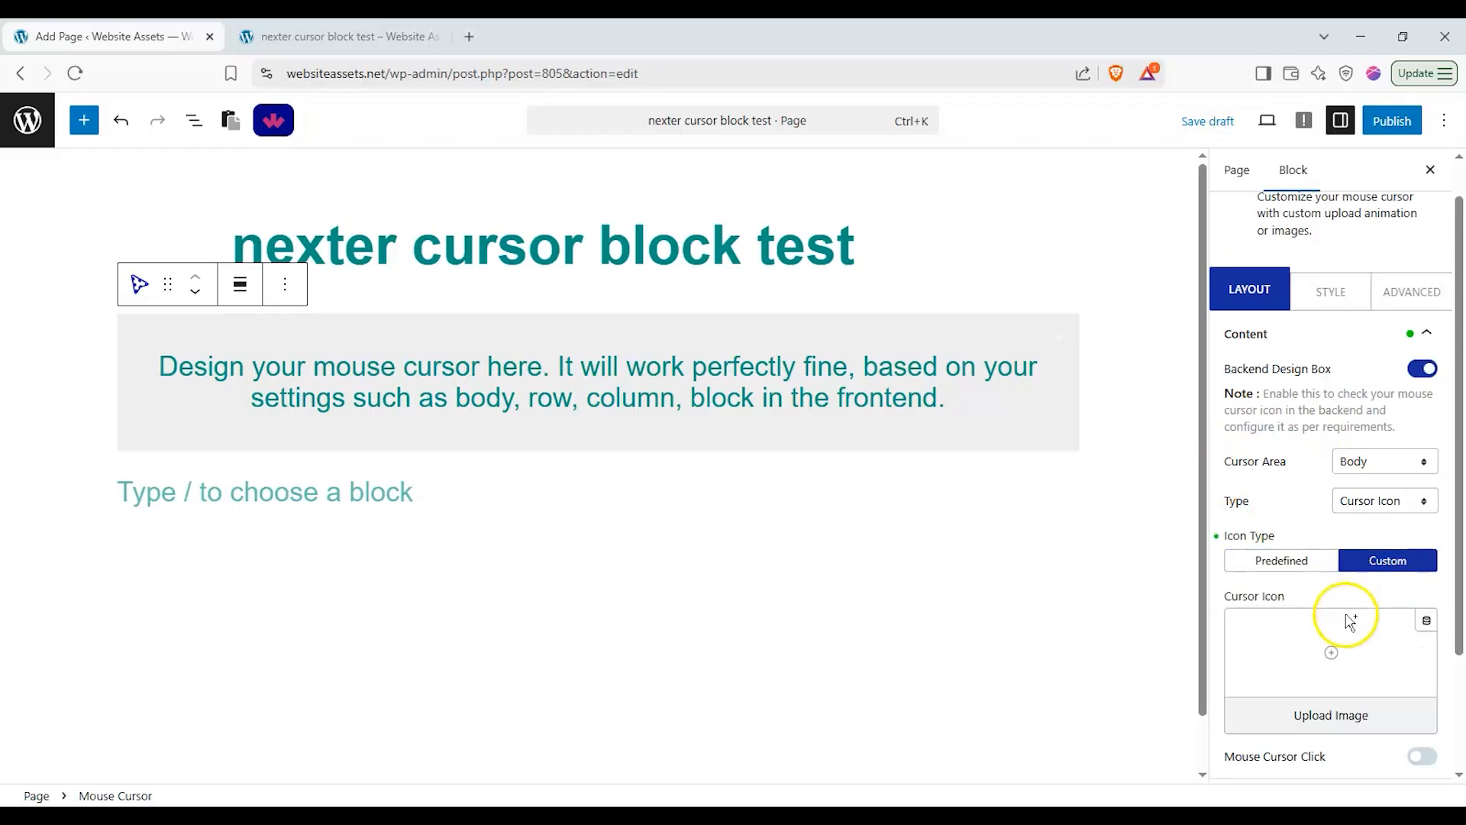
pyautogui.click(1332, 644)
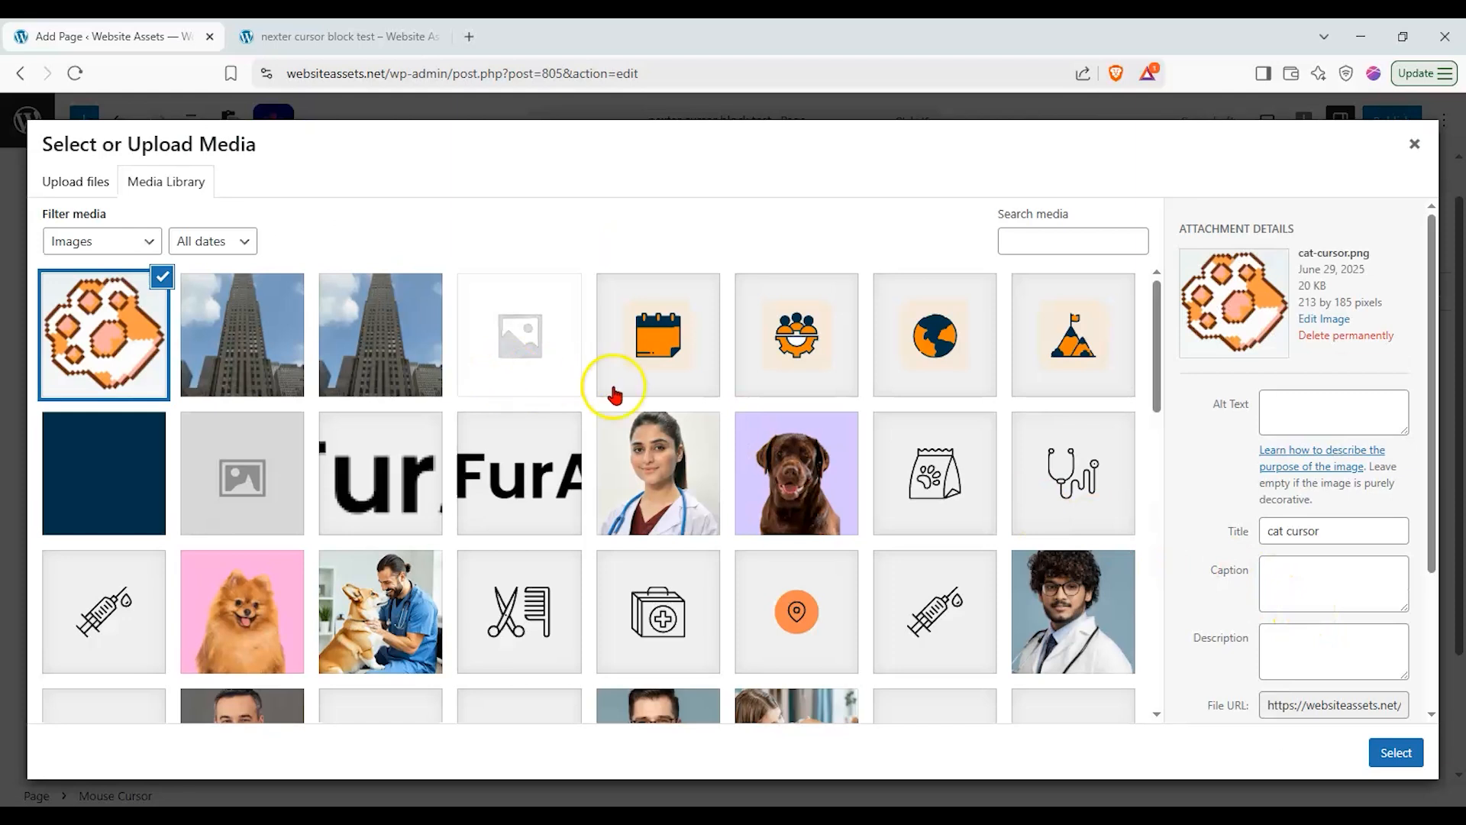
pyautogui.scroll(-3, 640, 393)
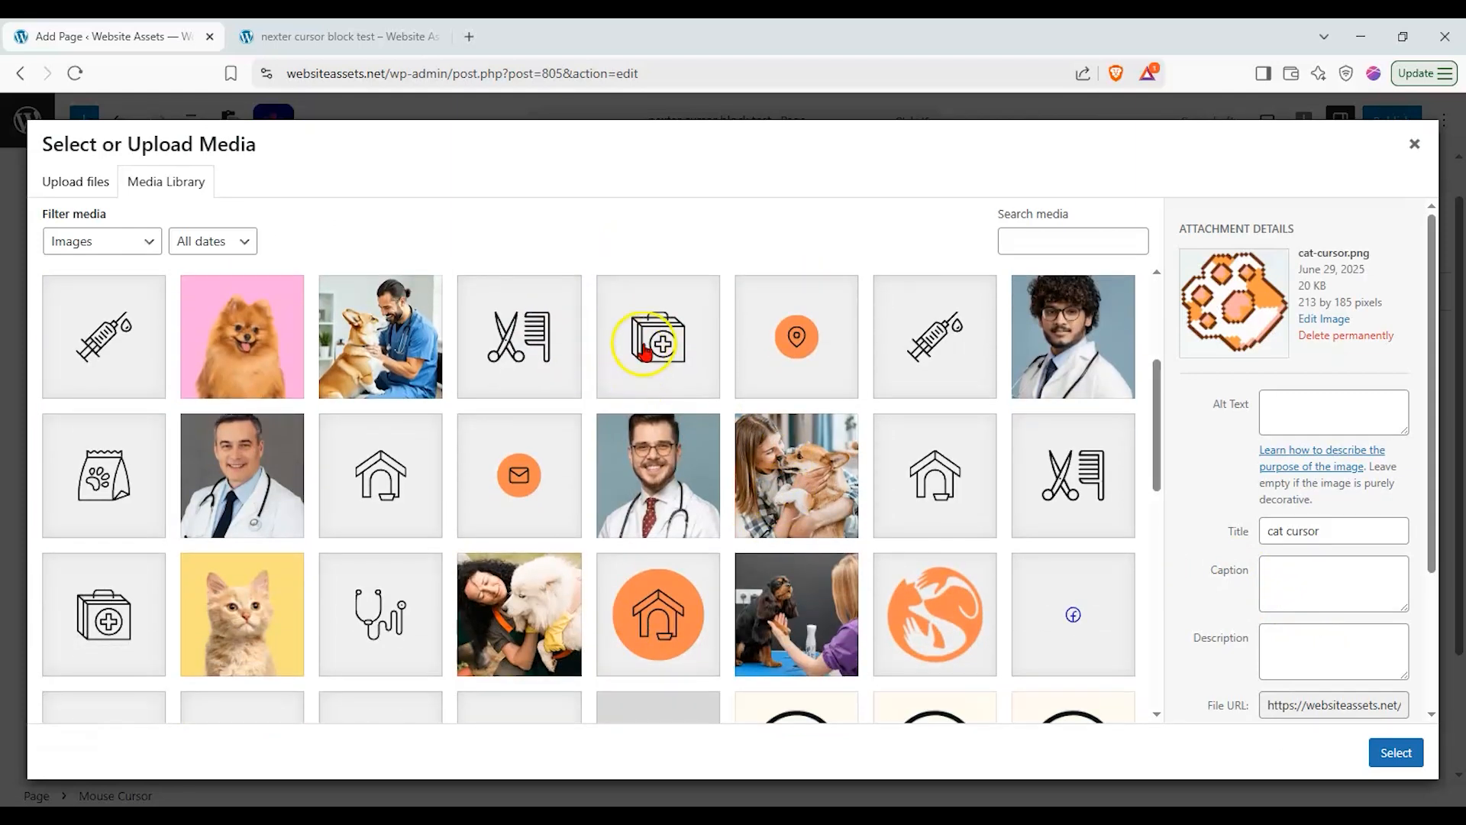
pyautogui.click(943, 347)
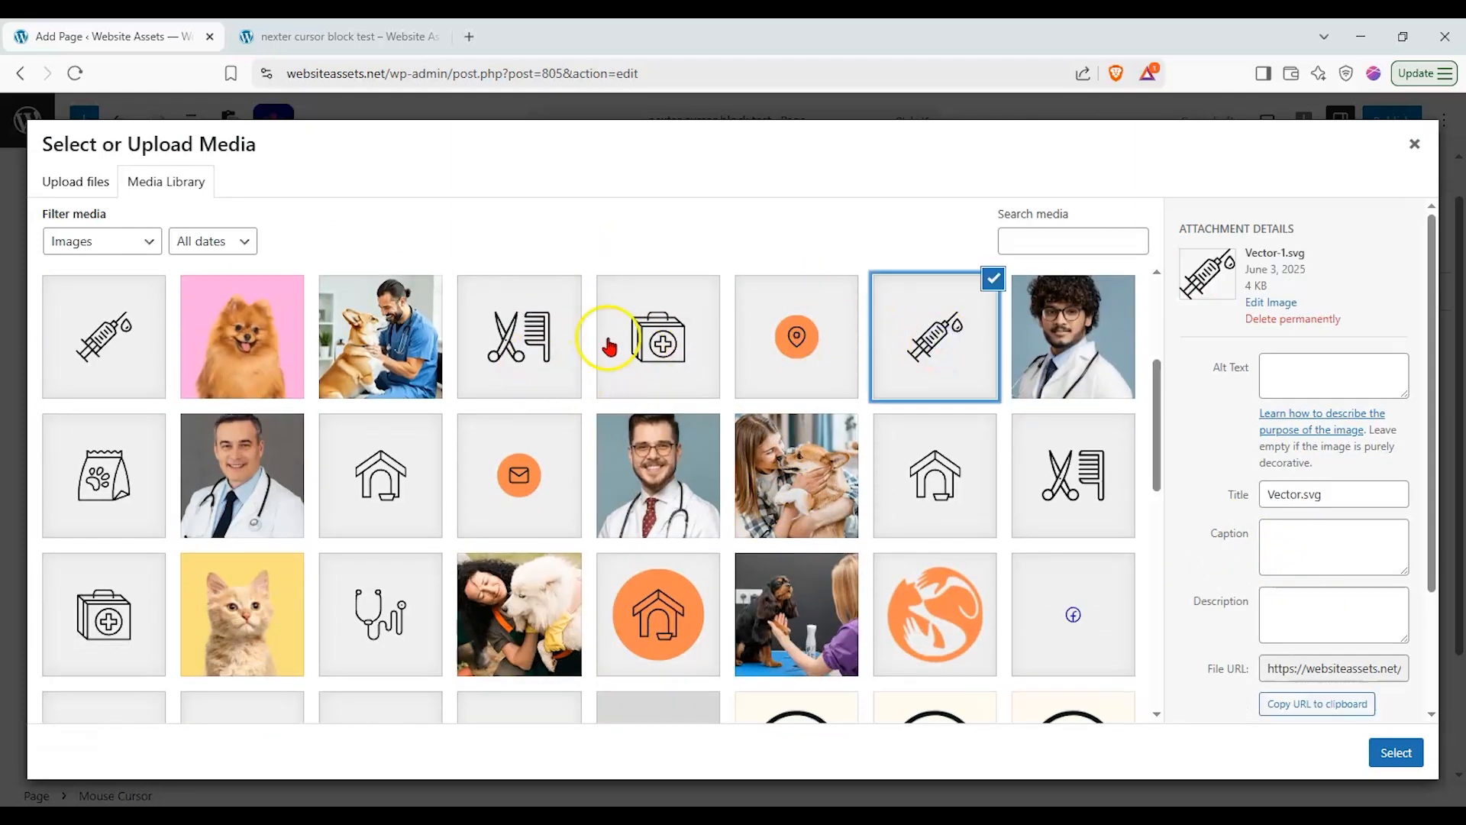
pyautogui.click(633, 336)
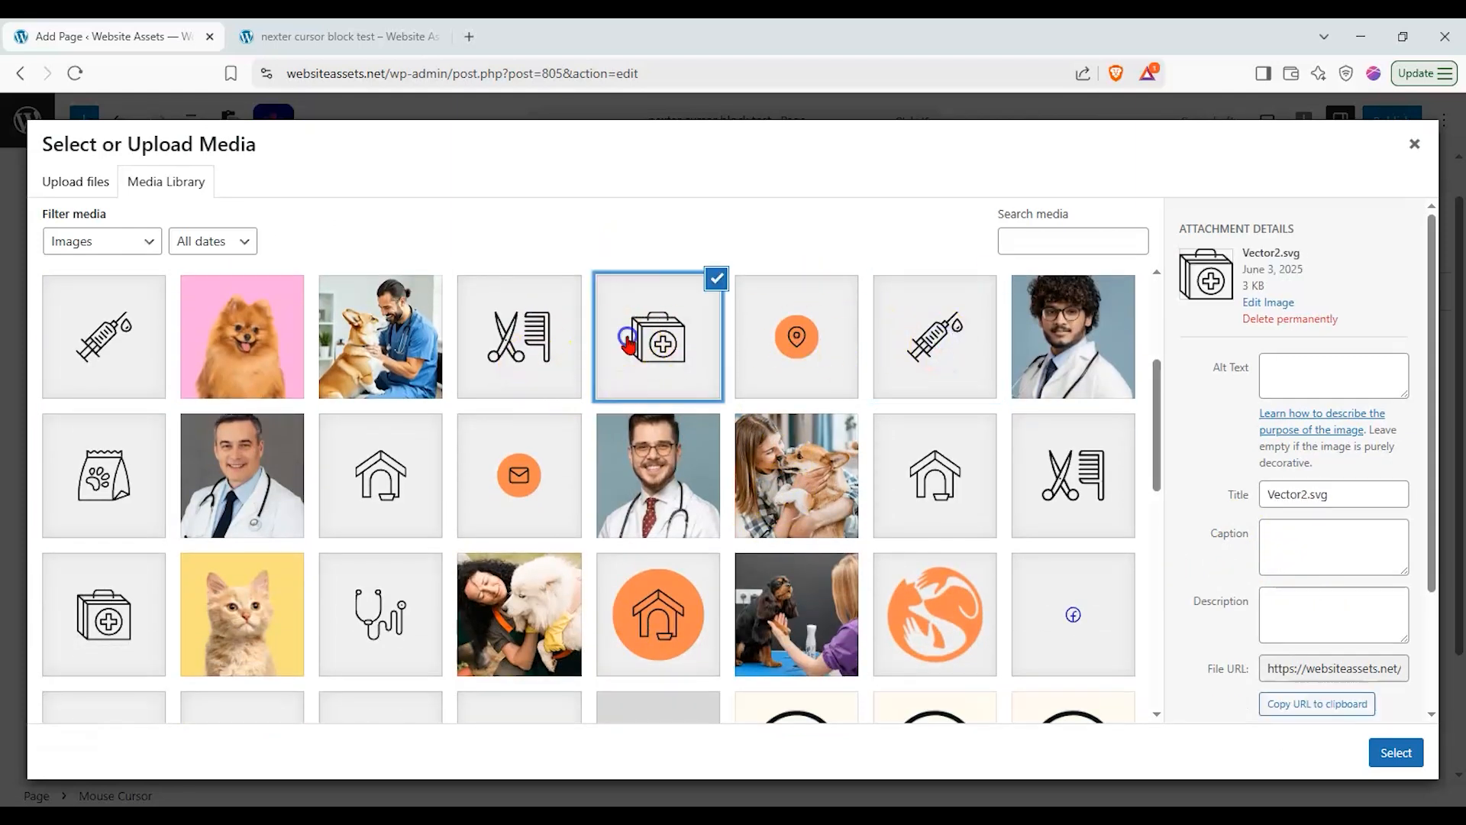
pyautogui.click(1394, 751)
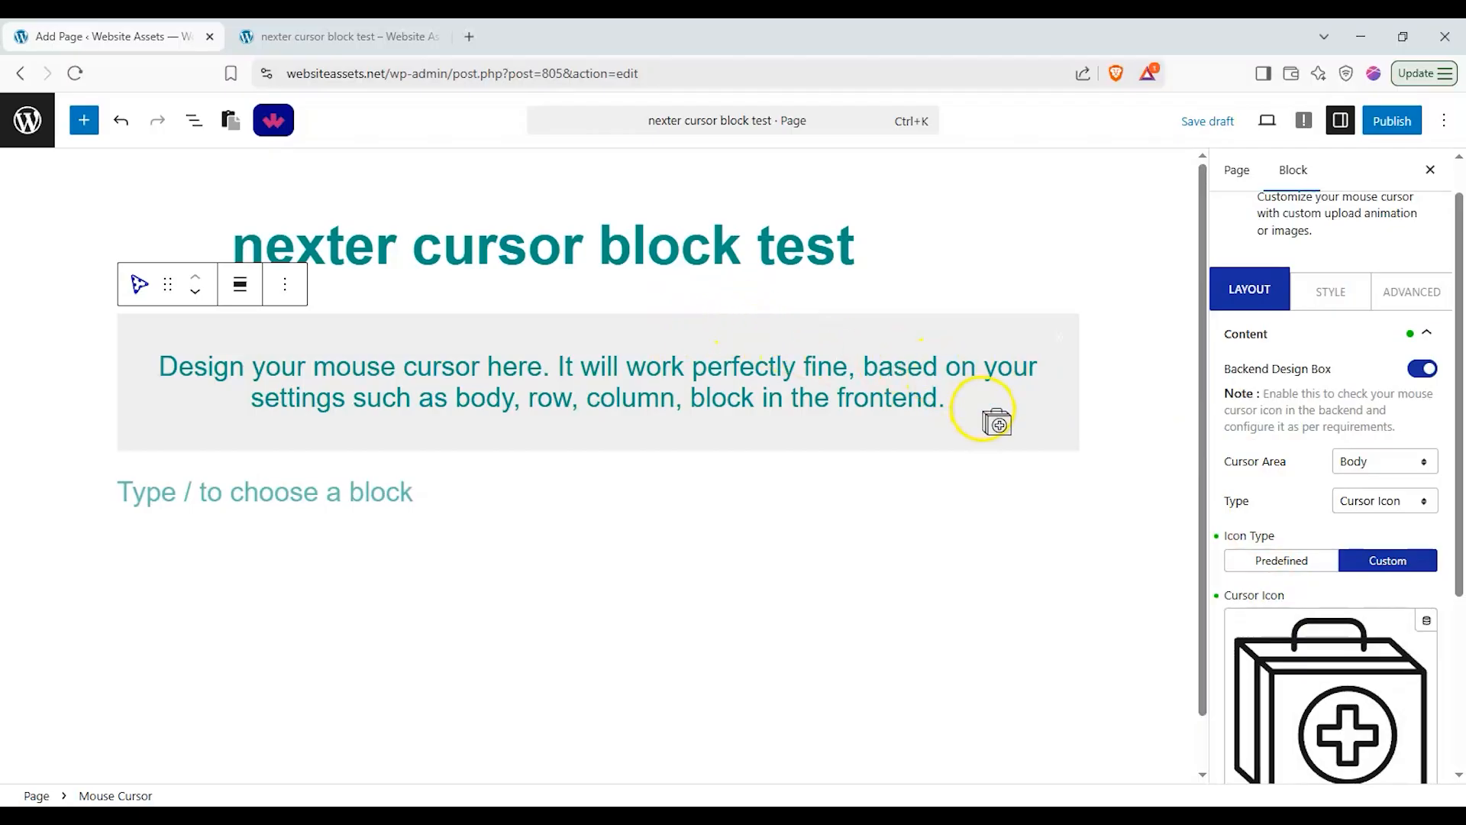
# Step: Try enabling Mouse Cursor Click with an image from the media library as the cursor click icon
pyautogui.scroll(-3, 1285, 484)
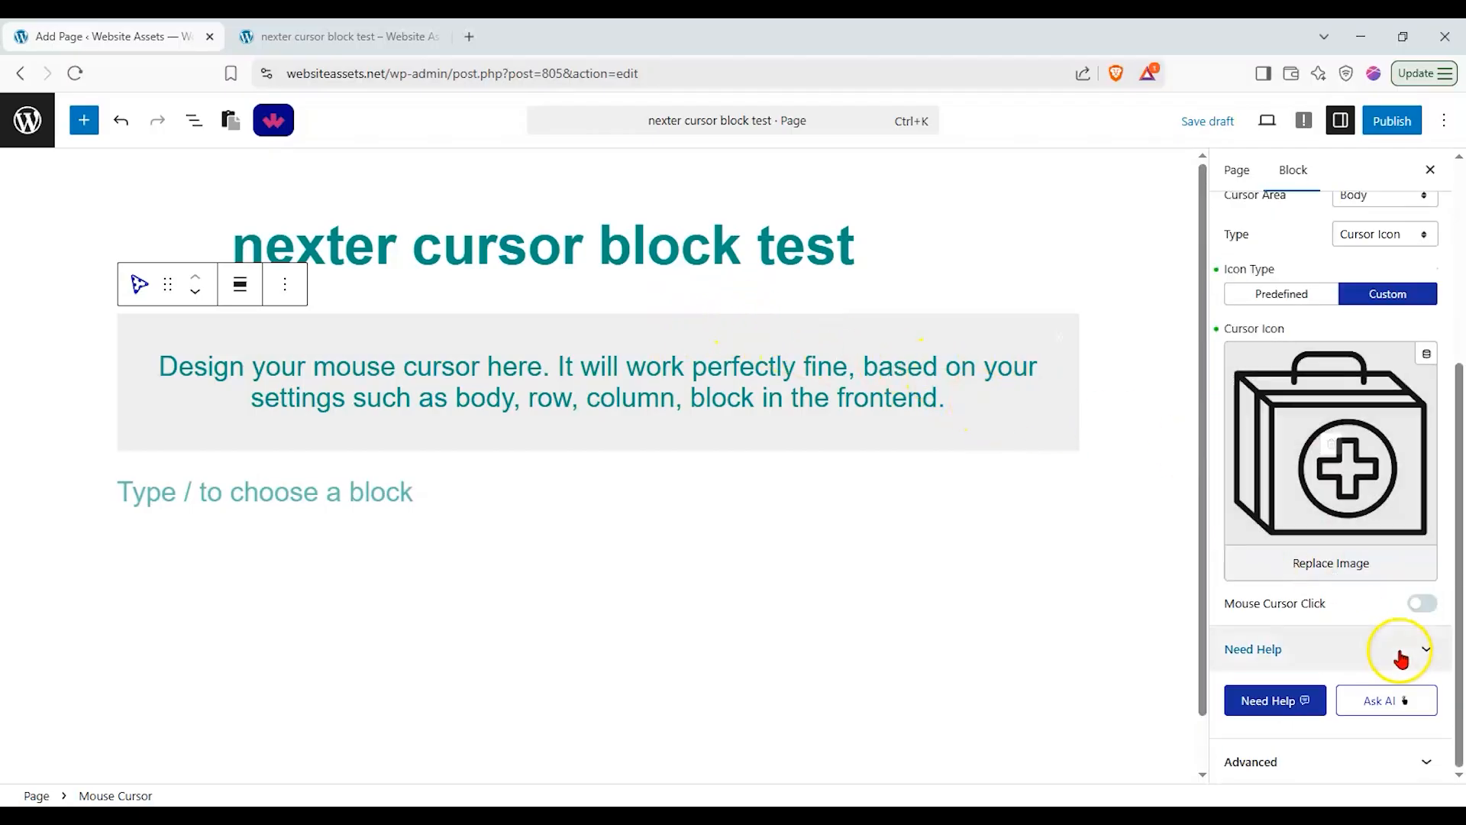
pyautogui.click(1433, 605)
pyautogui.scroll(-1, 1344, 609)
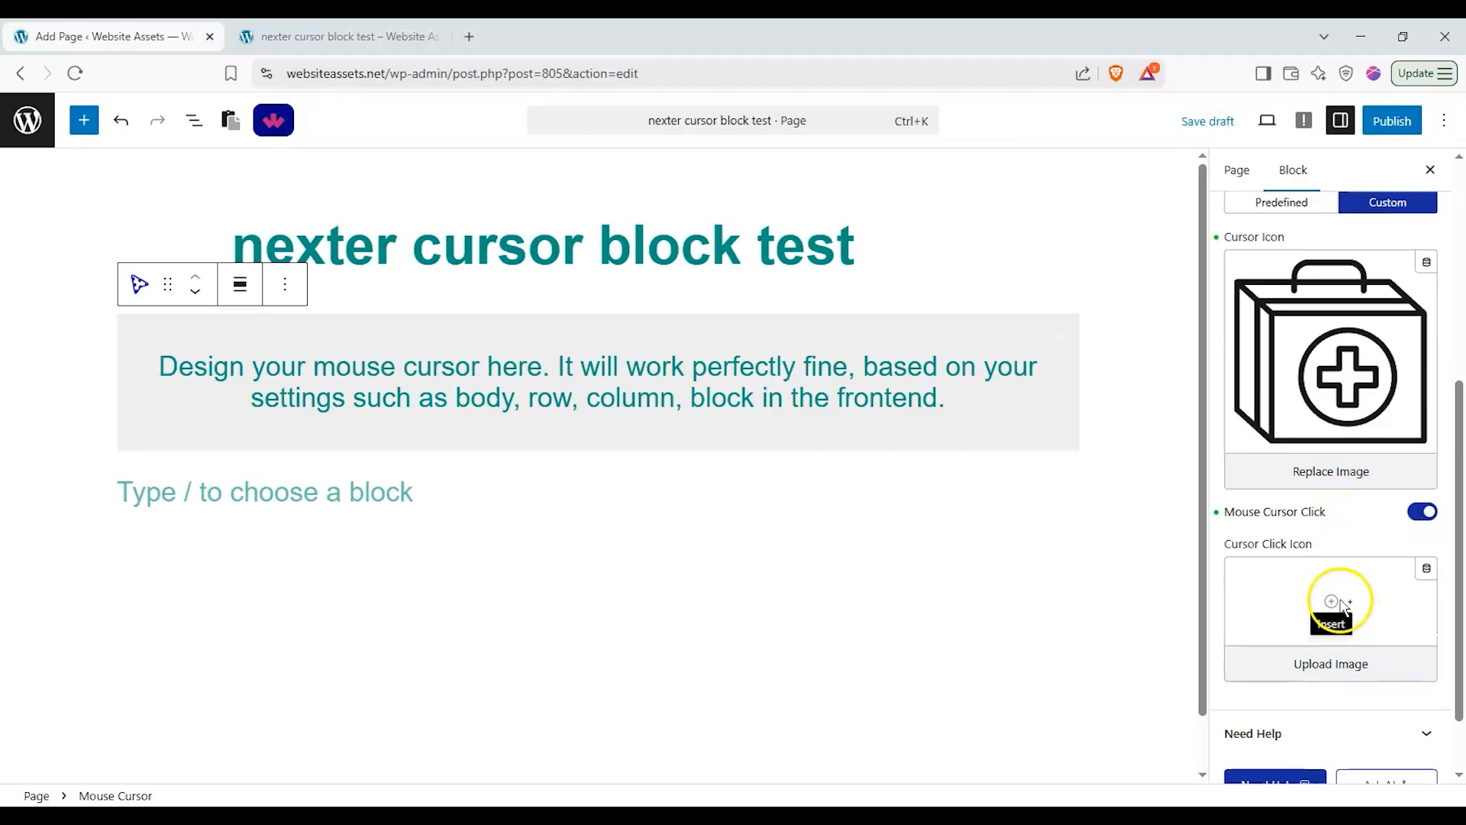
pyautogui.click(1051, 400)
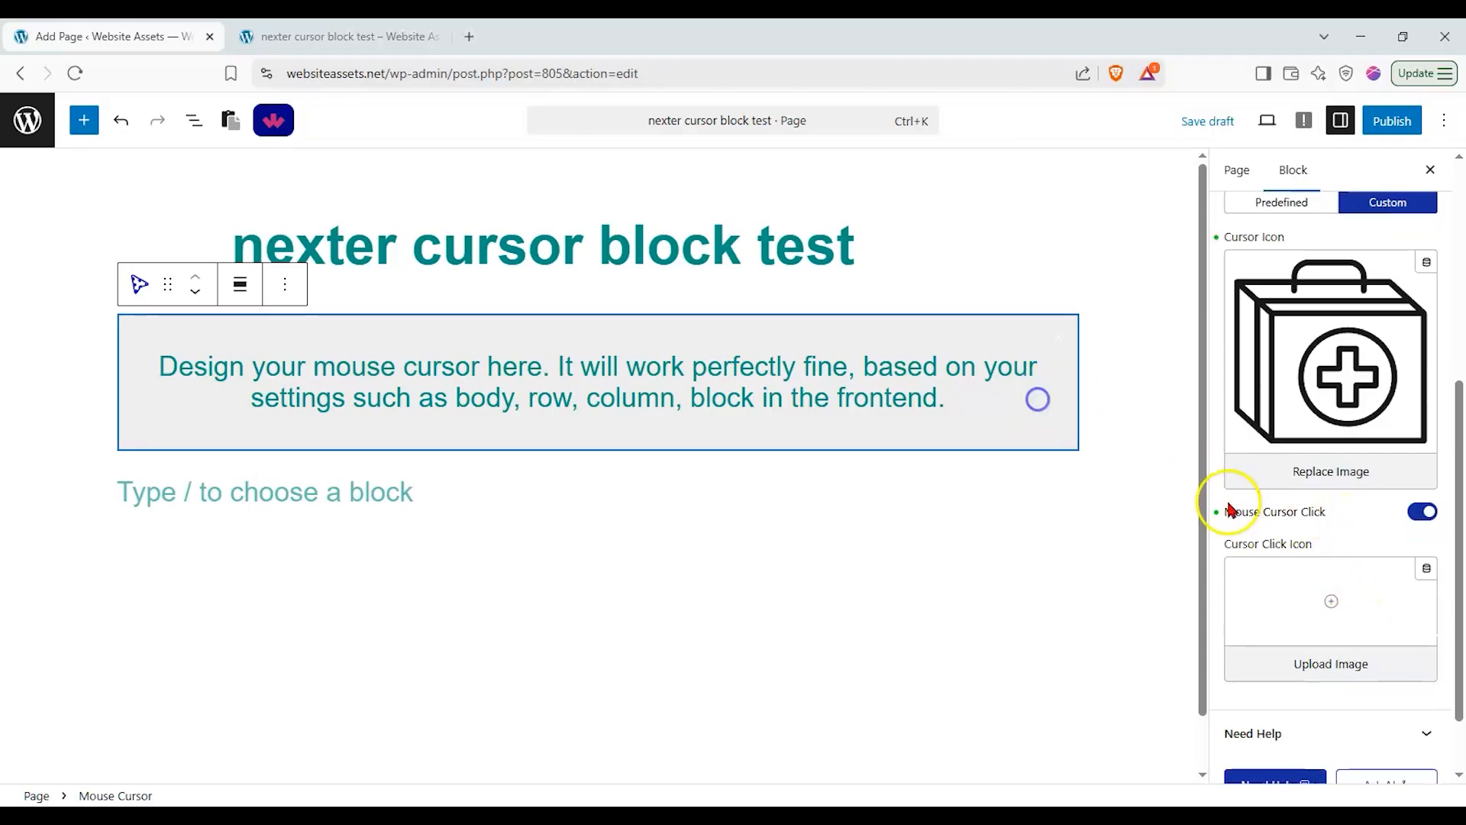
pyautogui.click(1333, 600)
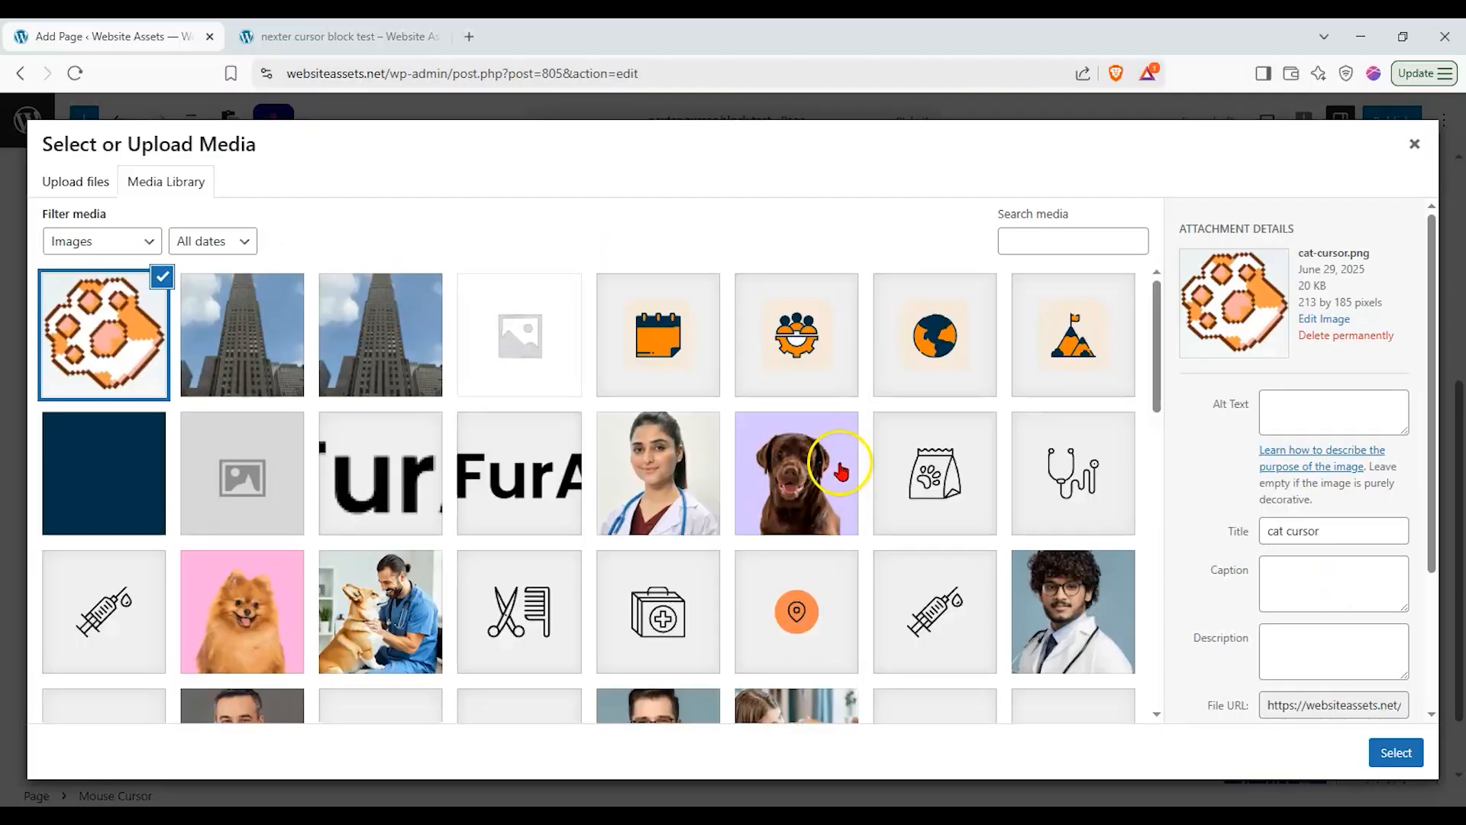
pyautogui.scroll(-4, 878, 428)
pyautogui.click(928, 374)
pyautogui.click(1378, 756)
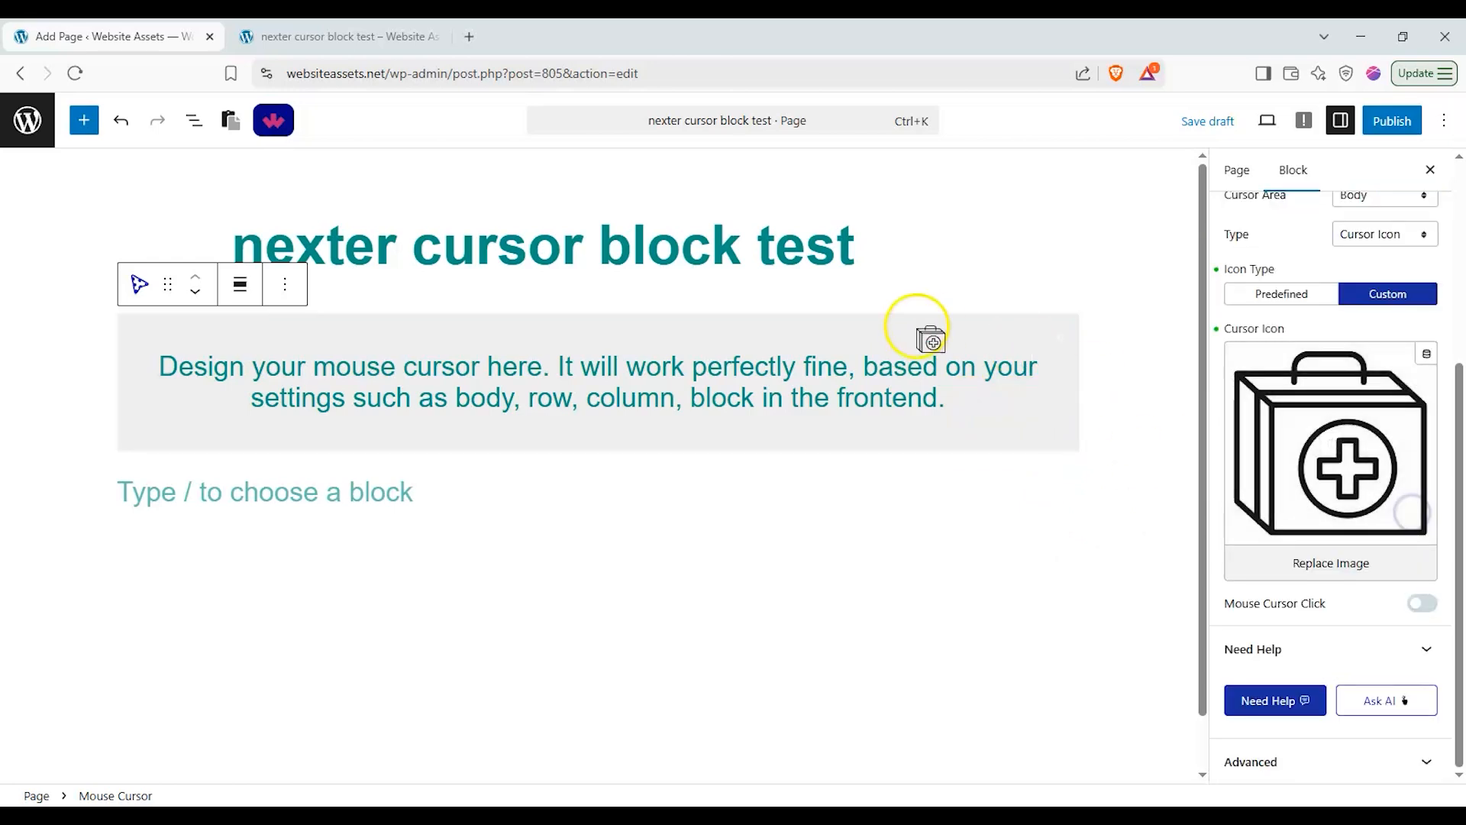
# Step: Set the cursor type to Follow Image, with a cursor left offset of 7 and a top offset of 13
pyautogui.scroll(2, 1352, 367)
pyautogui.click(1373, 326)
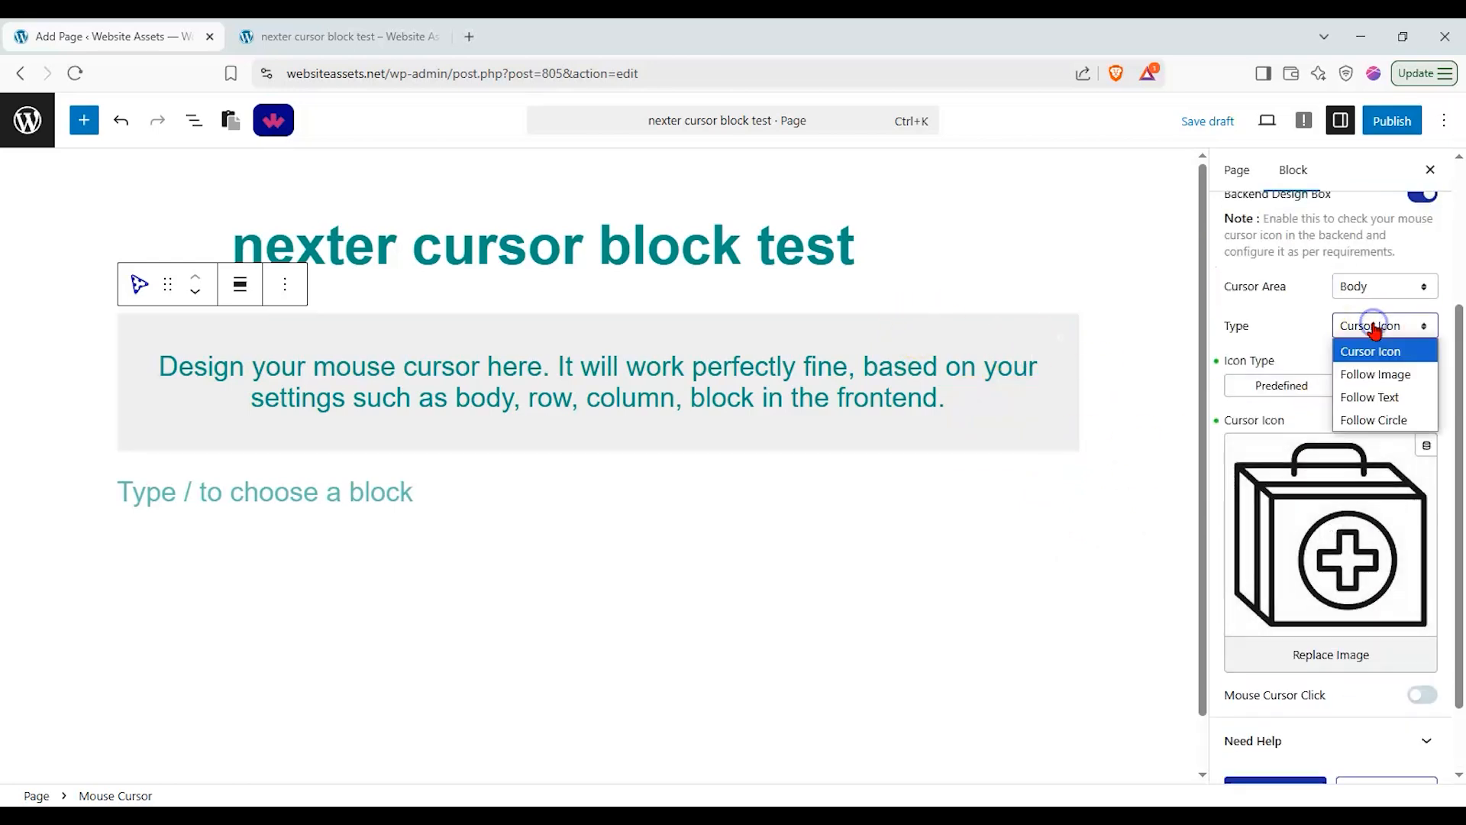
pyautogui.click(1374, 374)
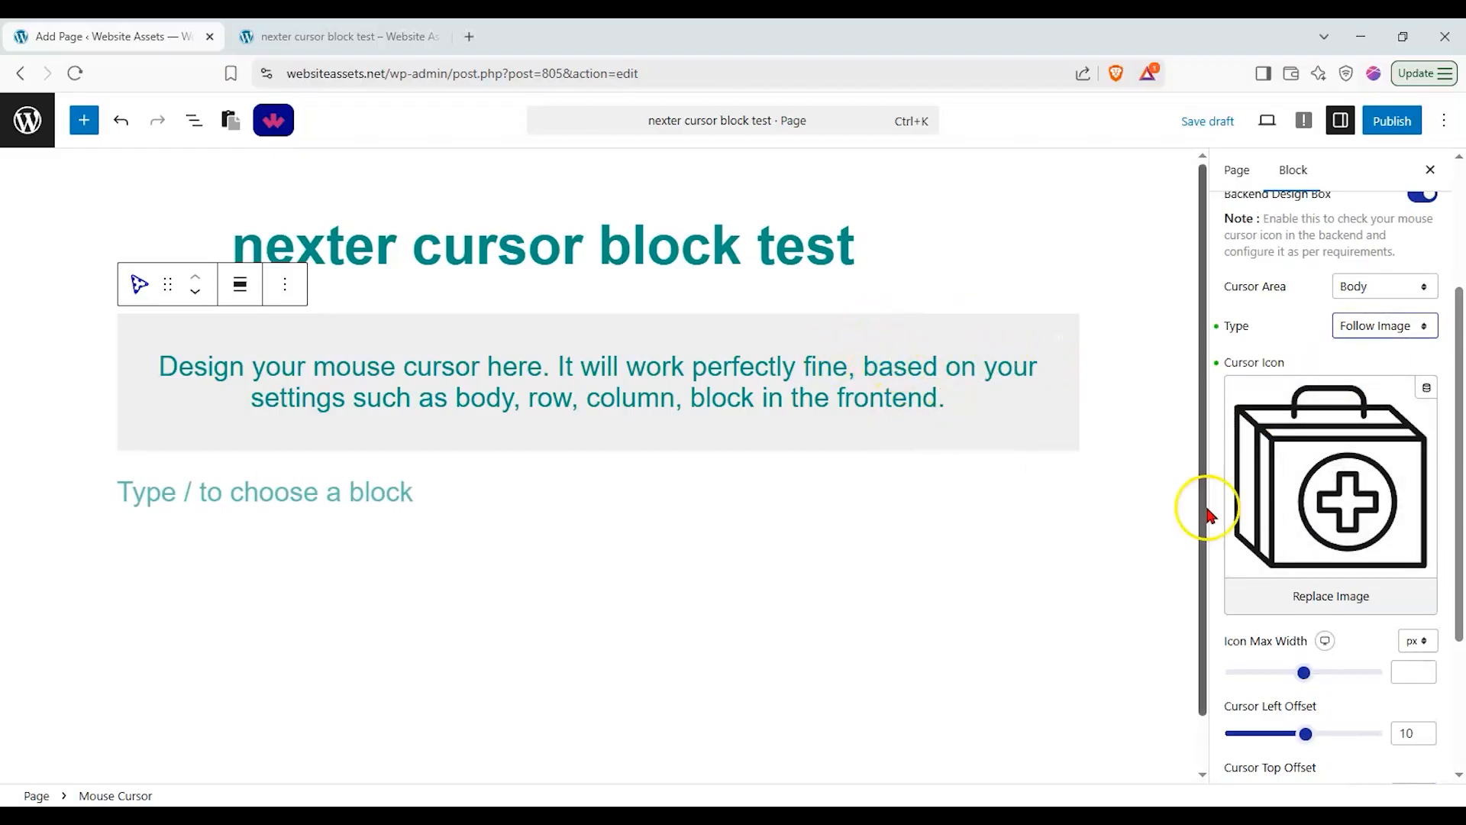
pyautogui.scroll(-1, 1332, 641)
pyautogui.moveTo(1306, 641); pyautogui.dragTo(1260, 641)
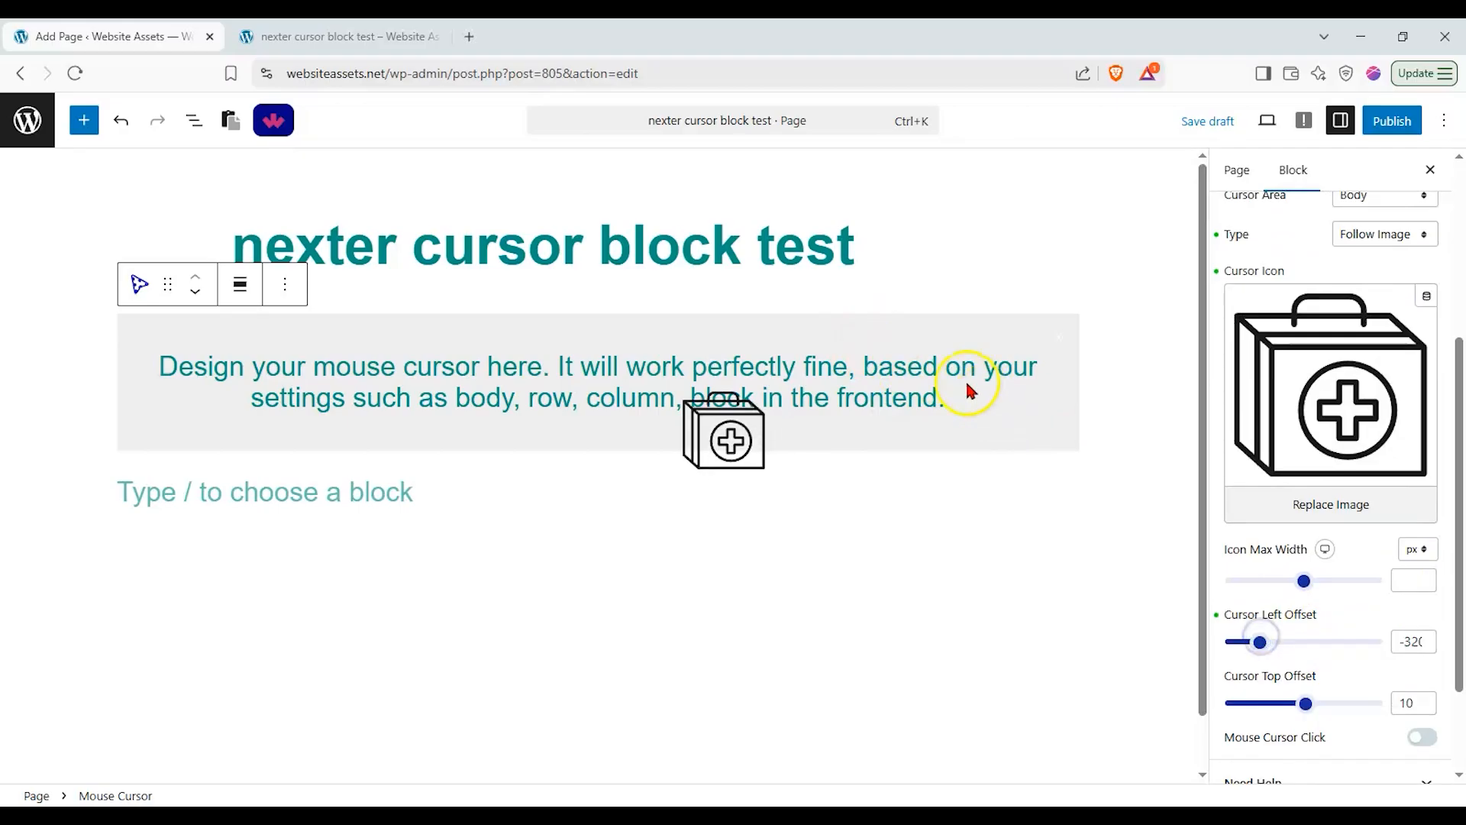
pyautogui.moveTo(1306, 703); pyautogui.dragTo(1256, 702)
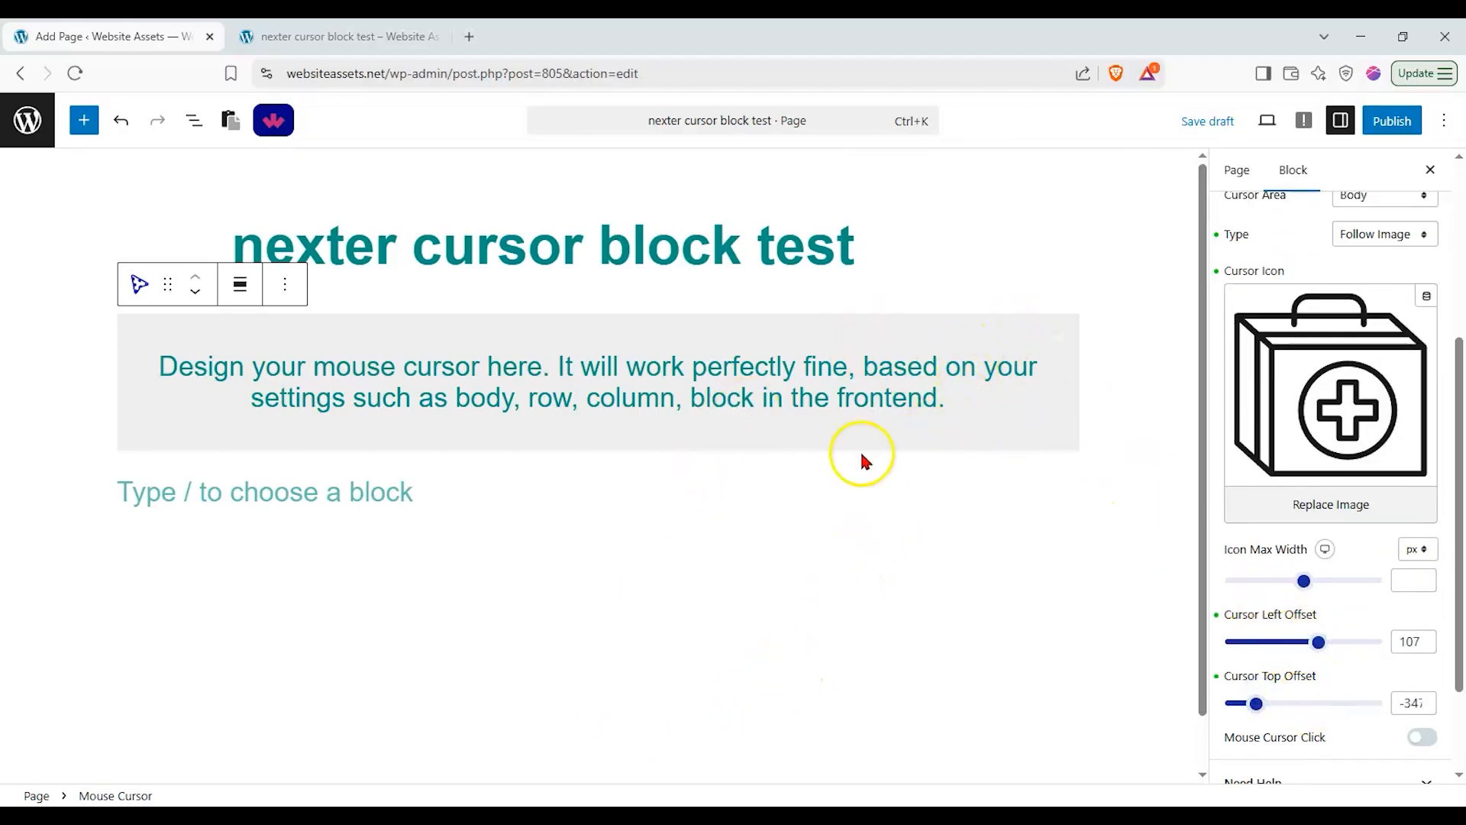
pyautogui.moveTo(1310, 651); pyautogui.dragTo(1236, 658)
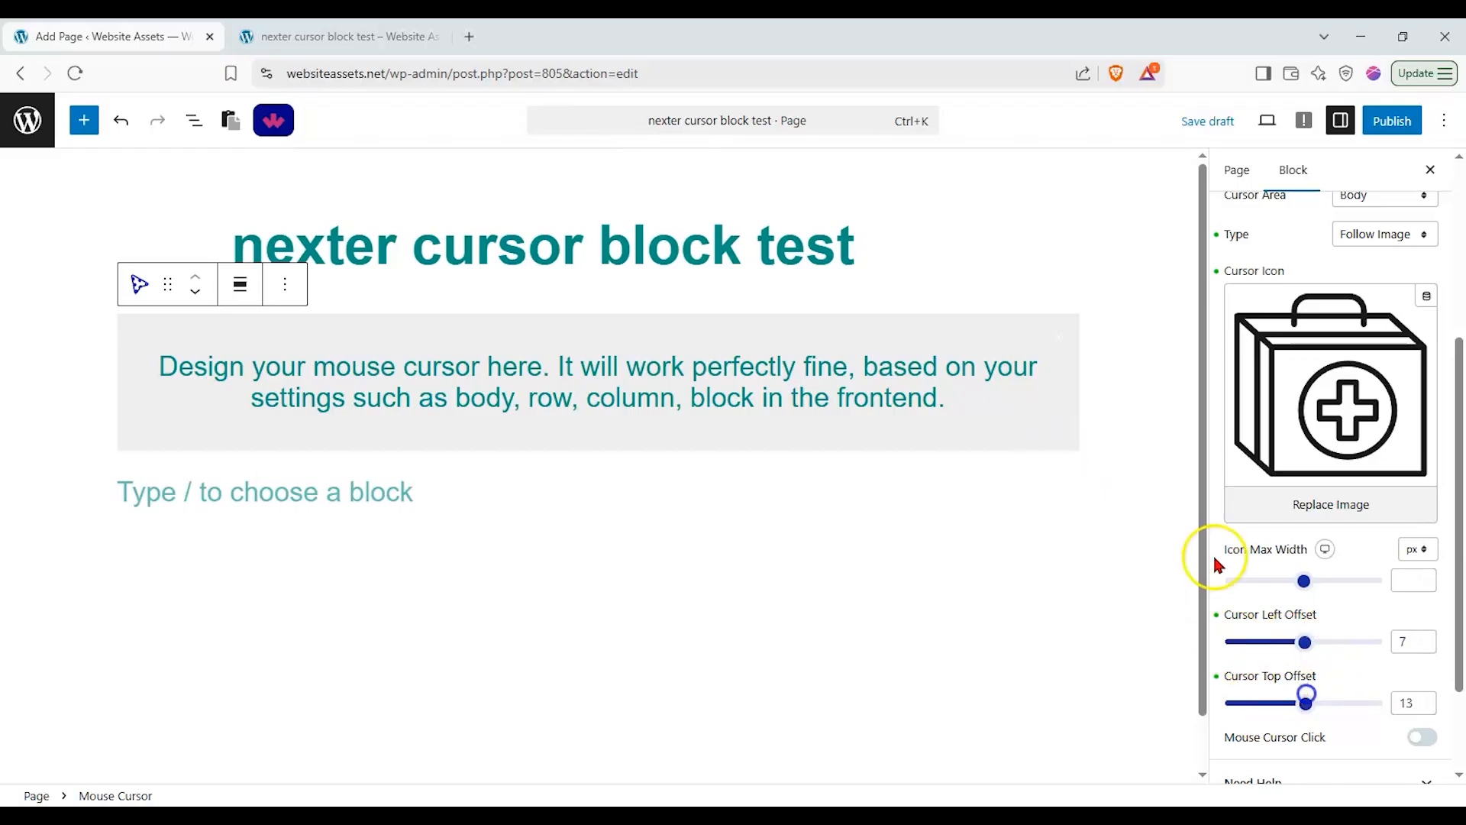
# Step: Set the following image's icon max width to 87 px, then toggle Mouse Cursor Click on and back off
pyautogui.moveTo(1281, 582); pyautogui.dragTo(1276, 581)
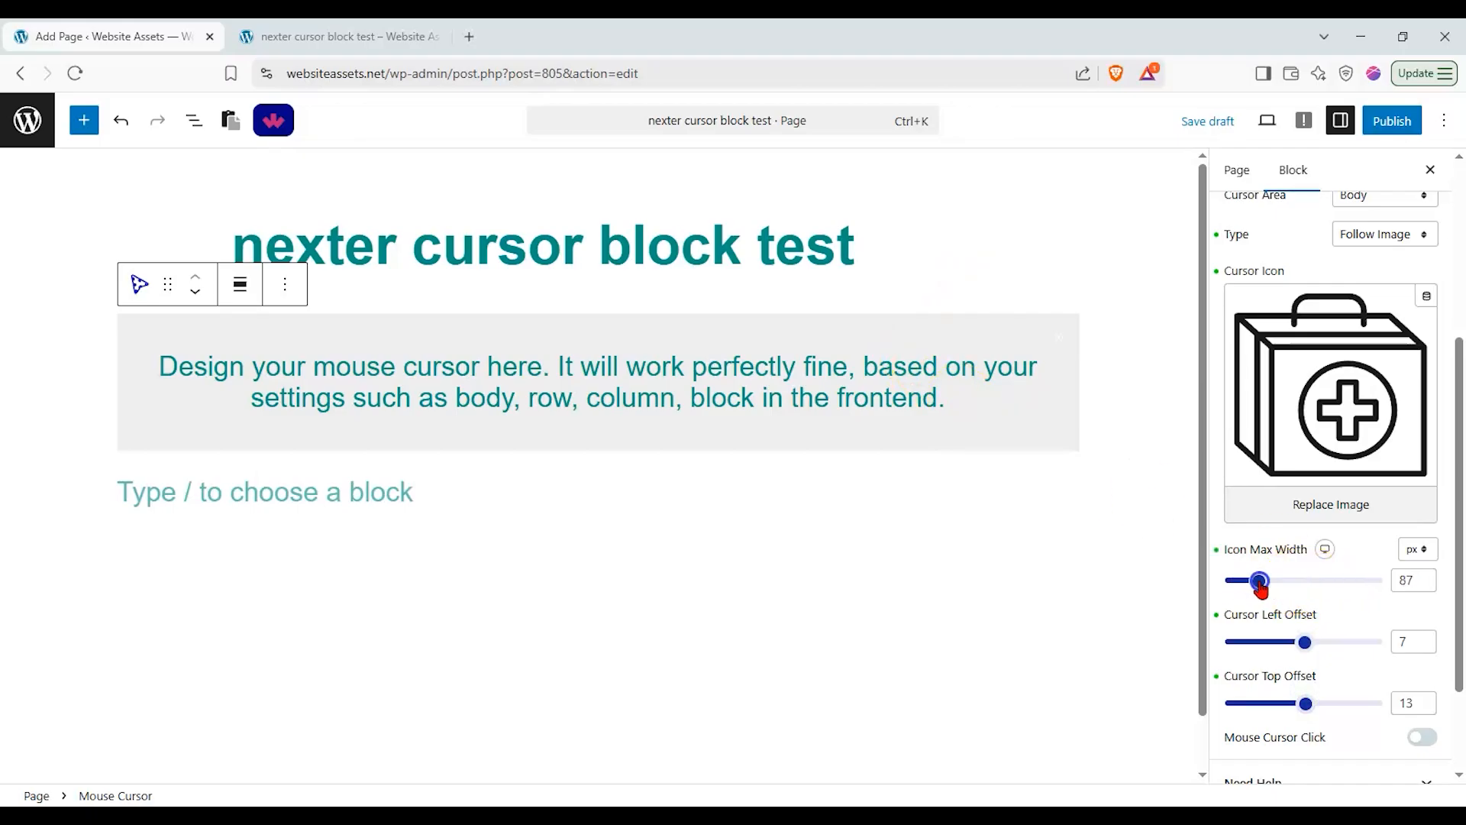
pyautogui.scroll(-2, 1270, 478)
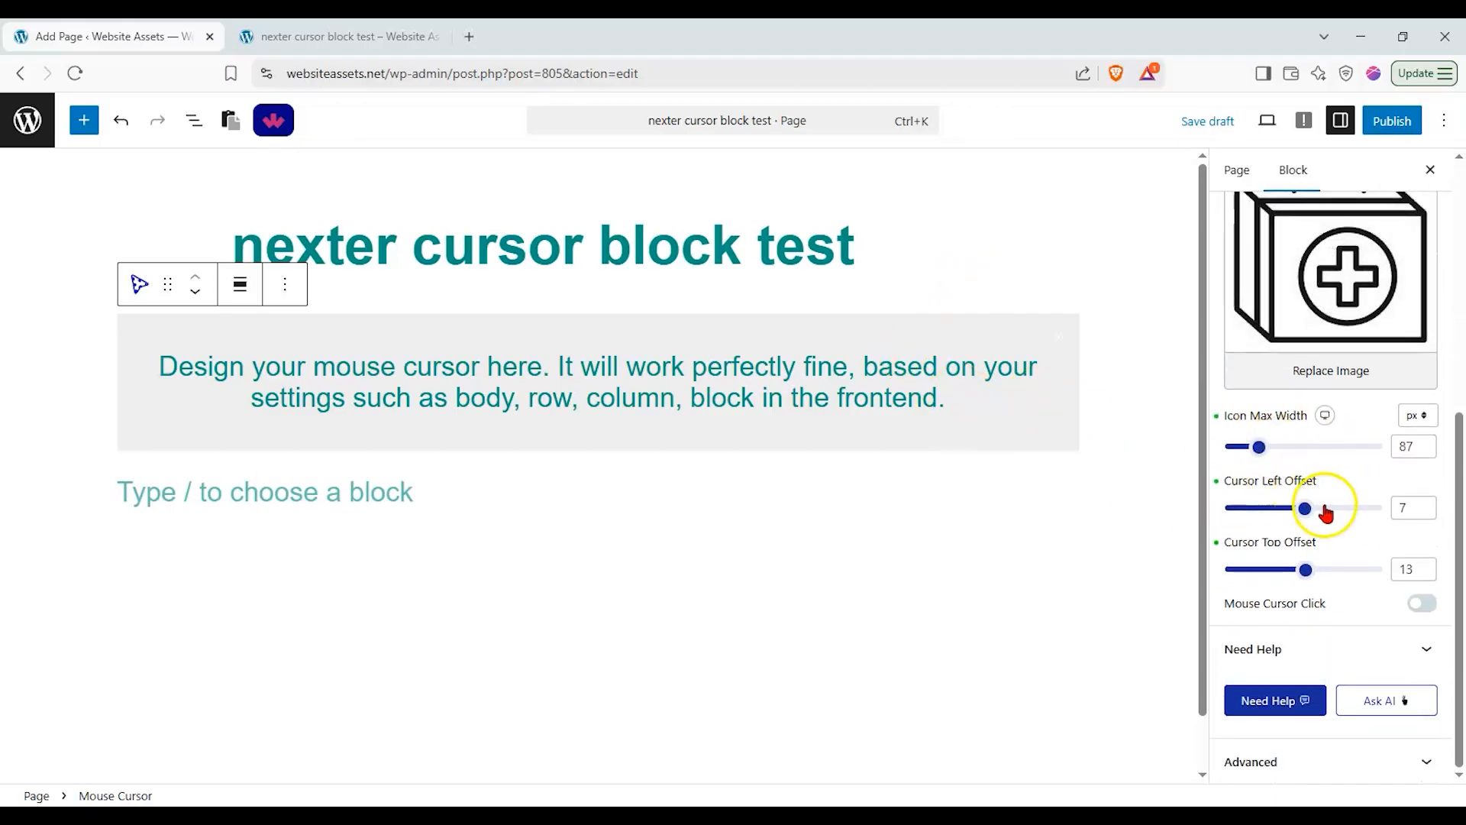
pyautogui.click(1420, 601)
pyautogui.click(1420, 603)
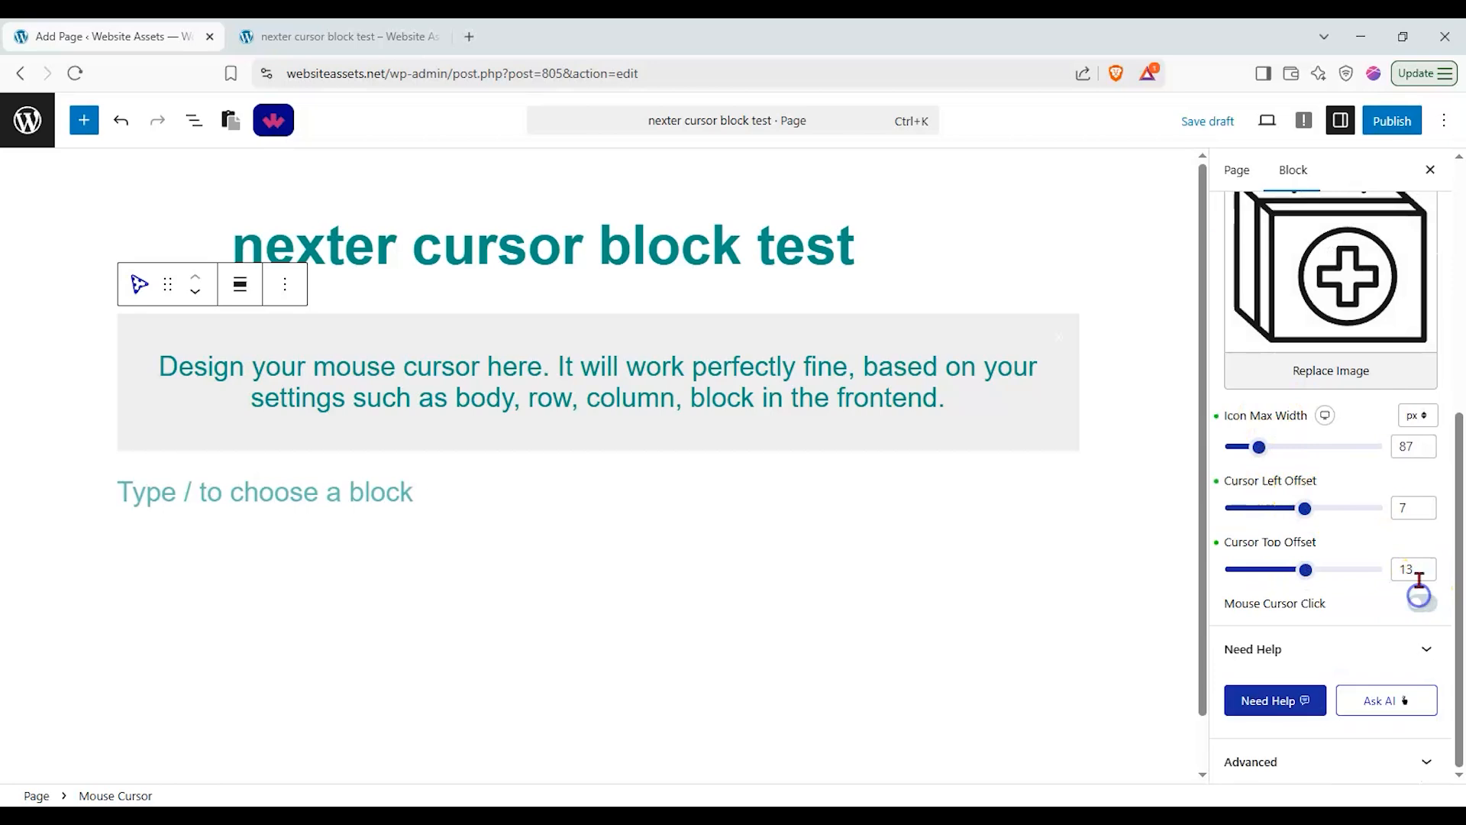
# Step: Change the cursor type to Follow Text and set its left offset to -67
pyautogui.scroll(4, 1358, 369)
pyautogui.click(1344, 378)
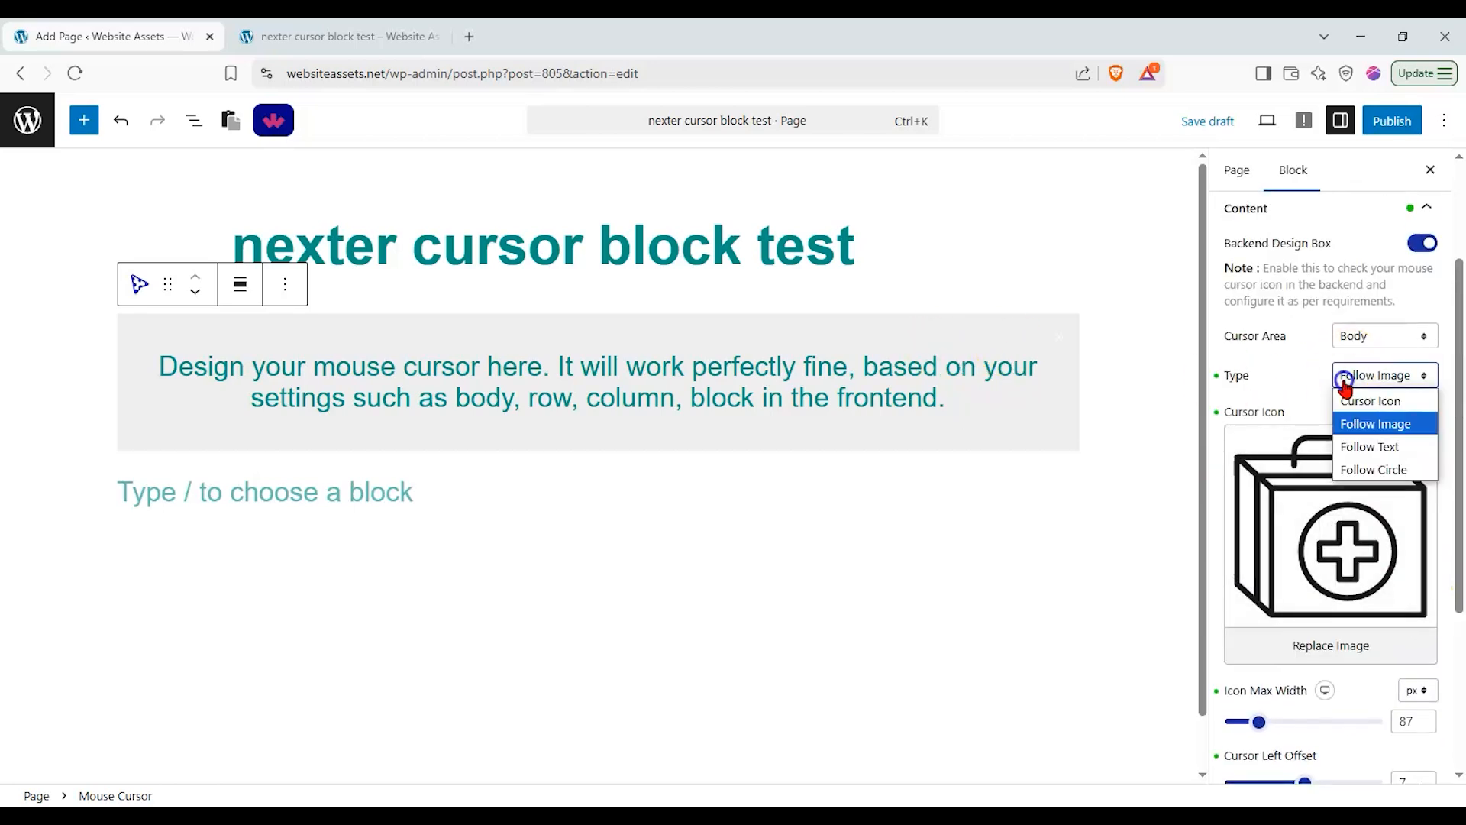
pyautogui.click(1371, 447)
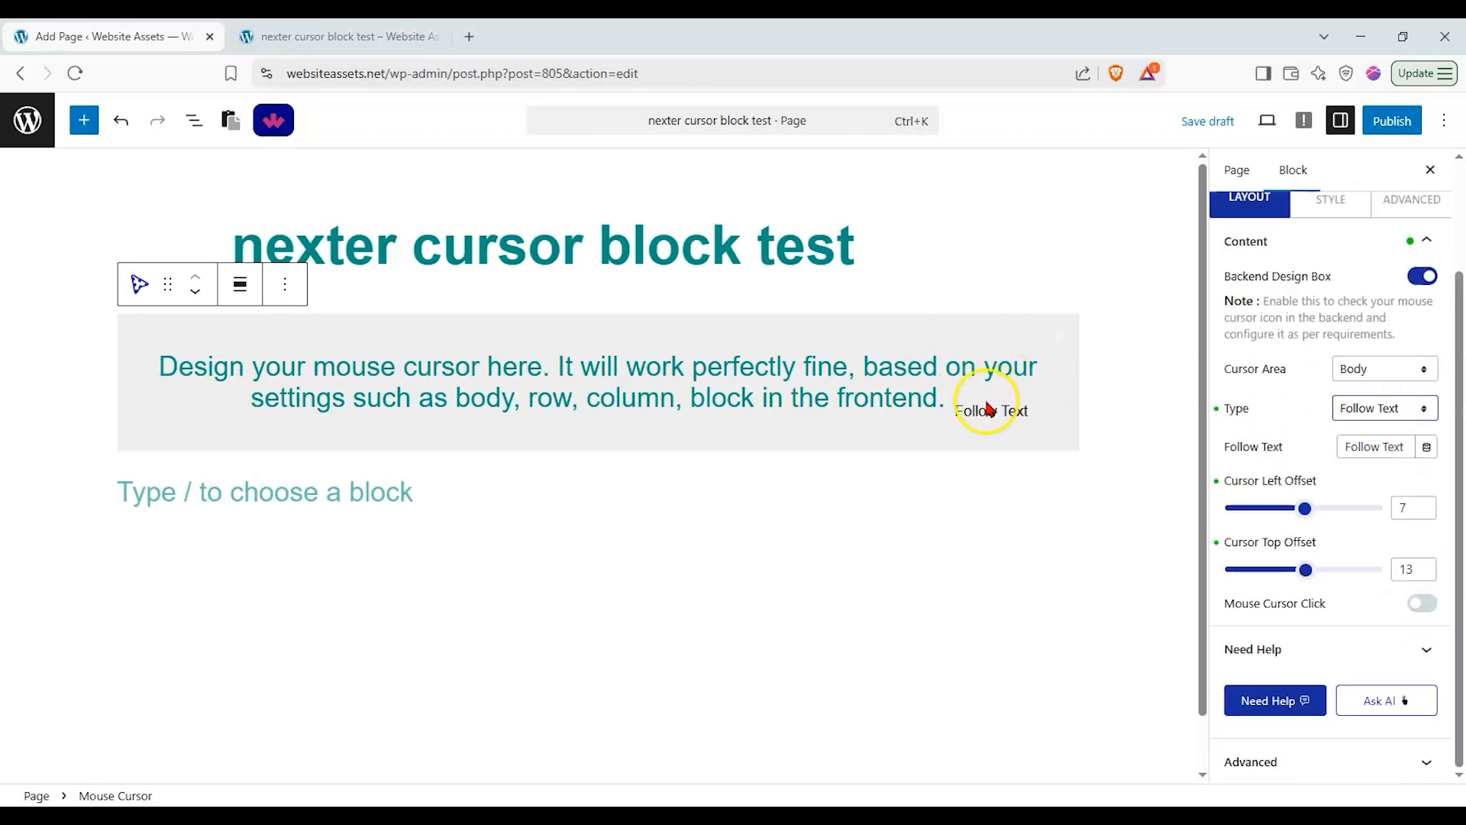
pyautogui.moveTo(1307, 510); pyautogui.dragTo(1323, 509)
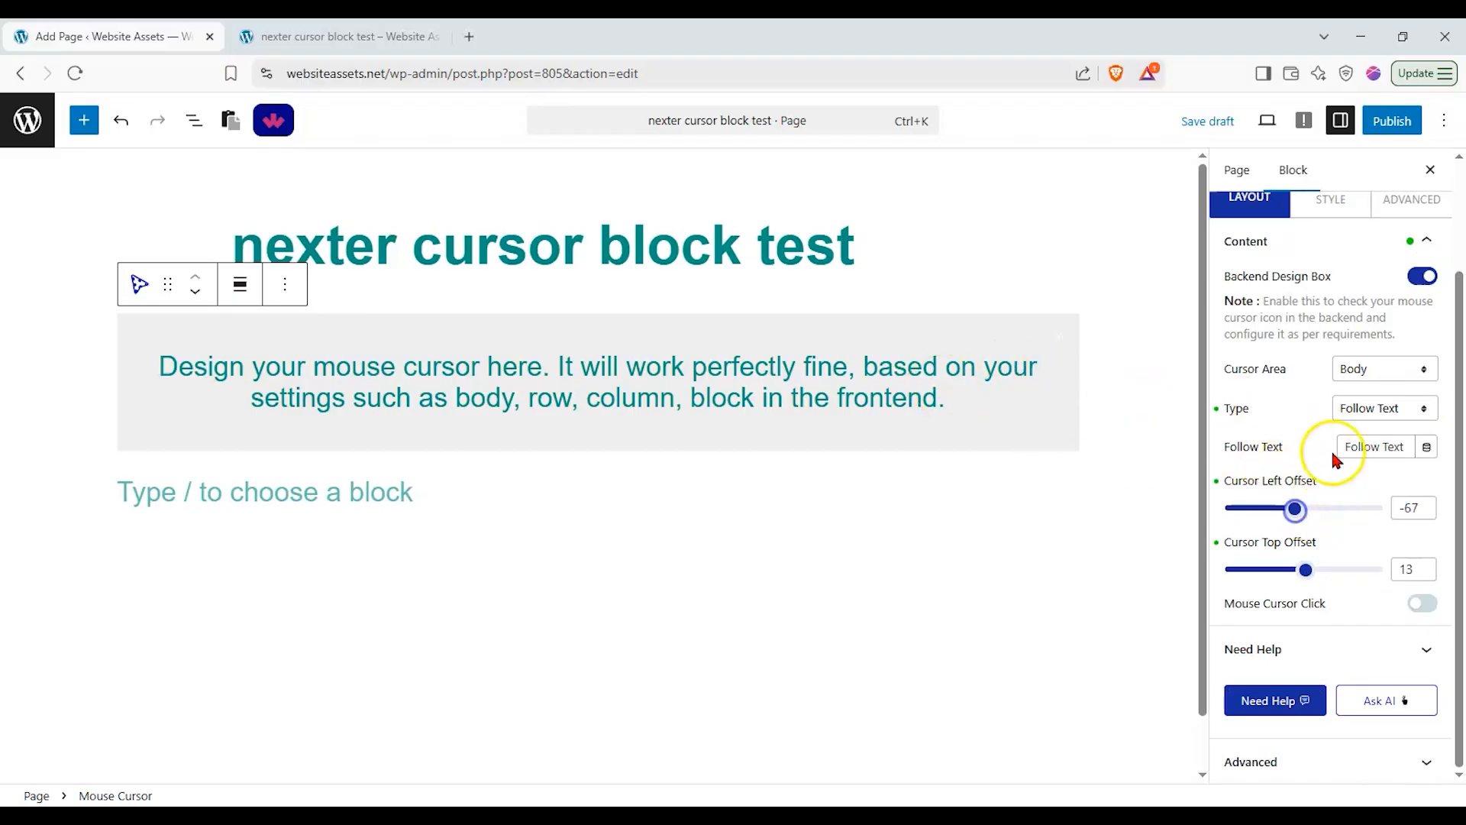
# Step: Replace the follow text with "double check before clicking!" and set the cursor left offset to 147
pyautogui.moveTo(1349, 449); pyautogui.dragTo(1461, 463)
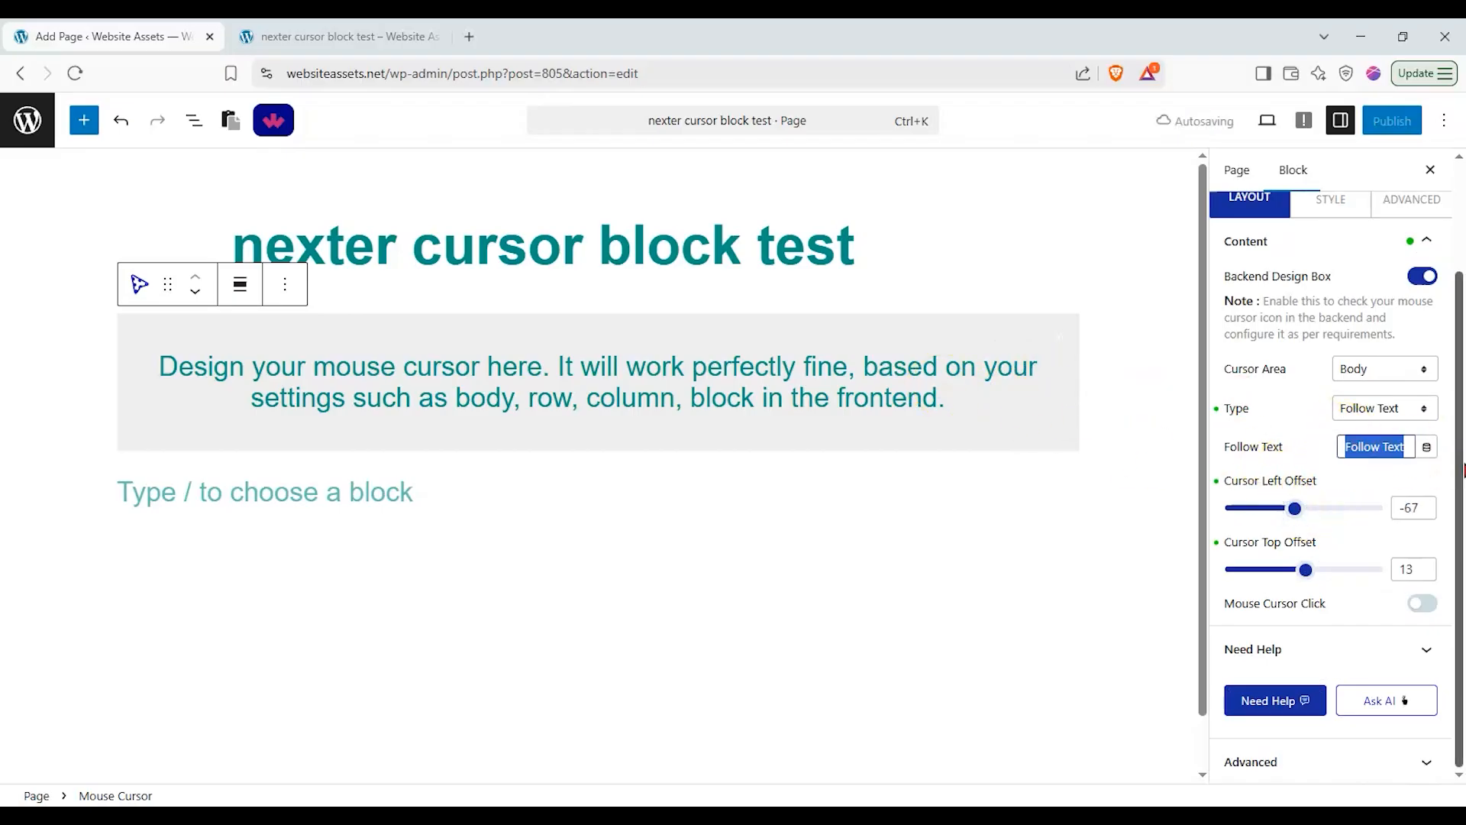
pyautogui.write('do')
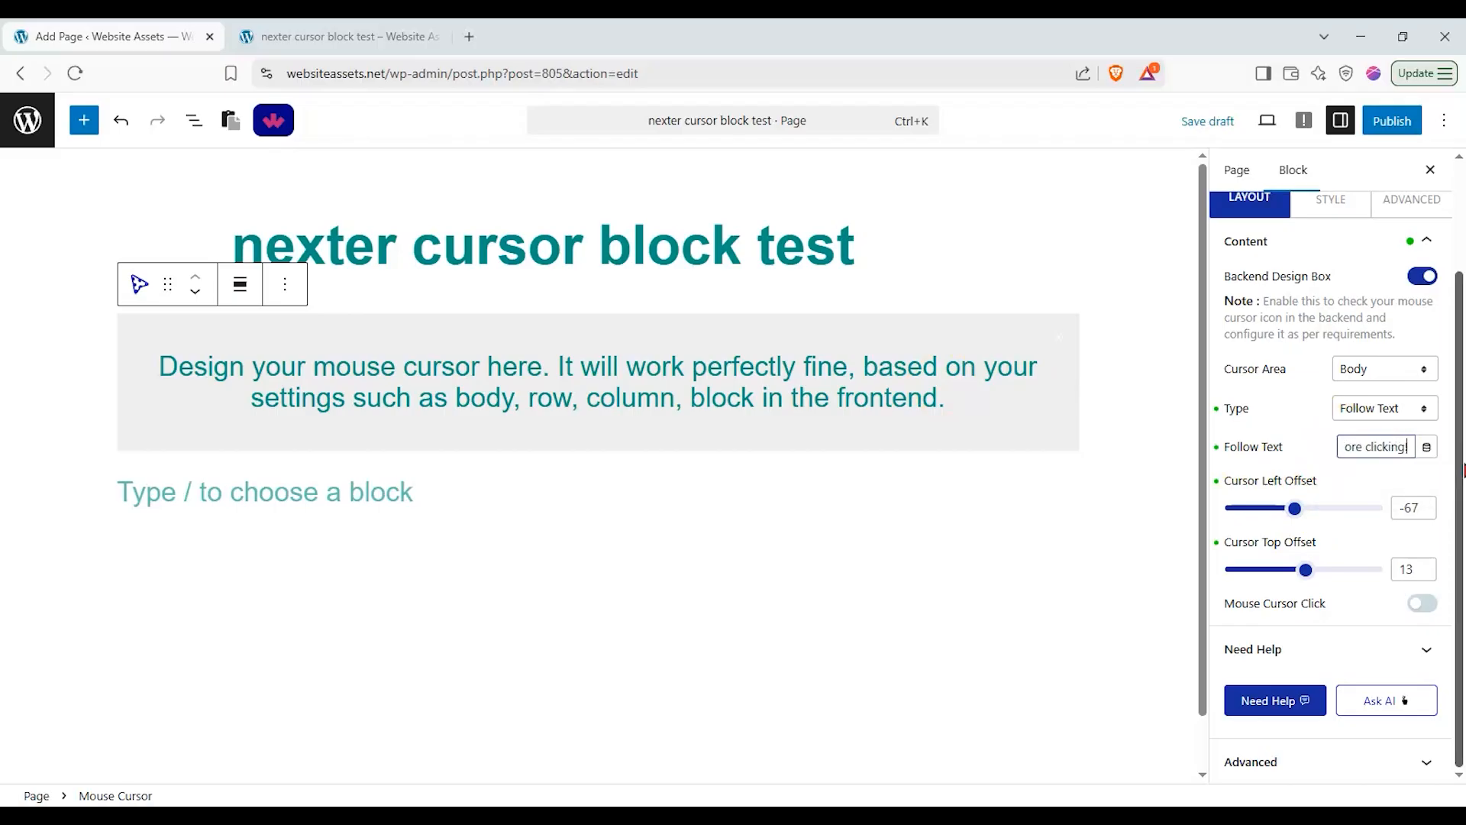
pyautogui.click(1293, 554)
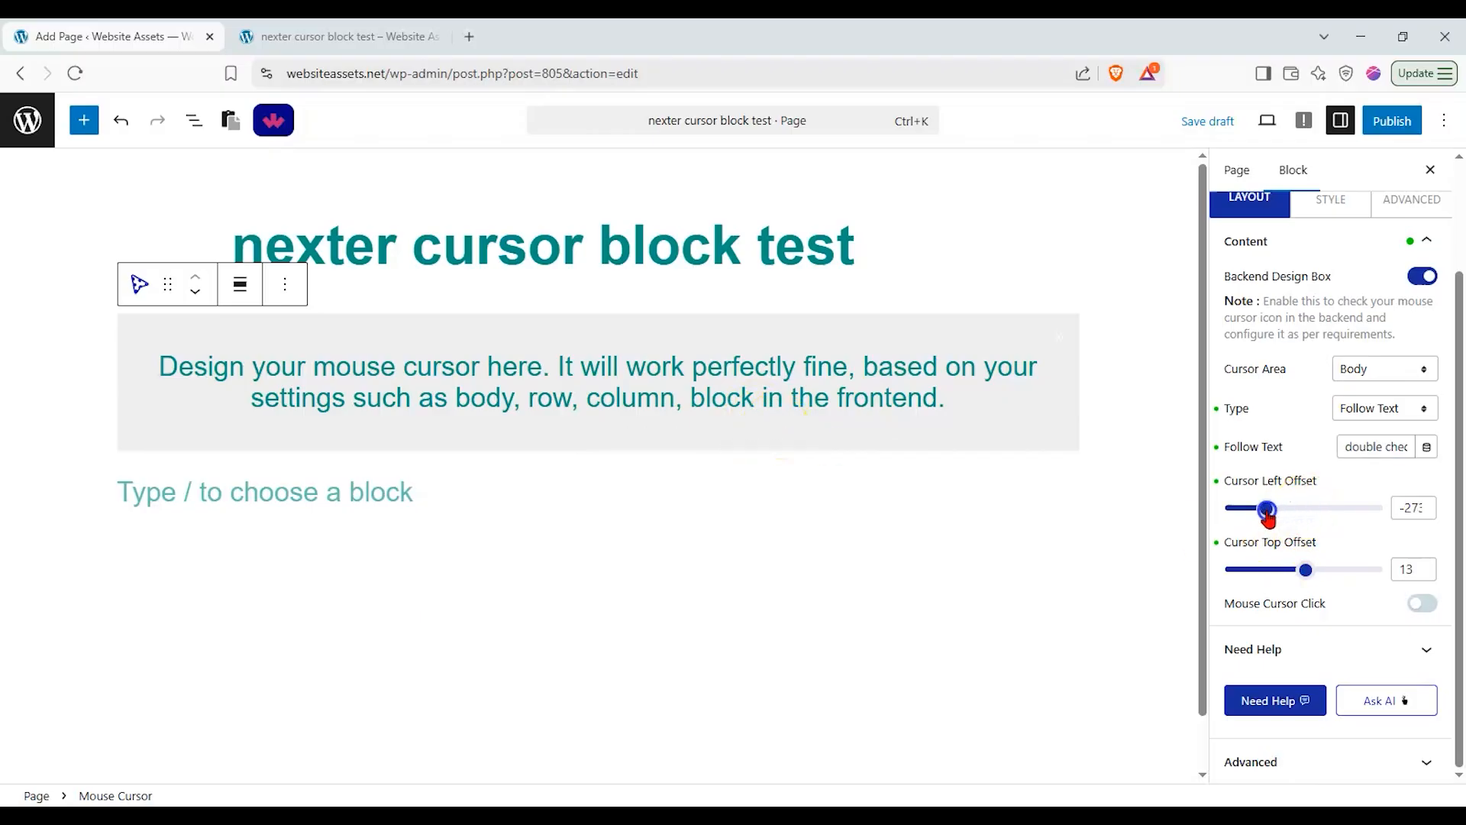
pyautogui.moveTo(1303, 510); pyautogui.dragTo(1307, 510)
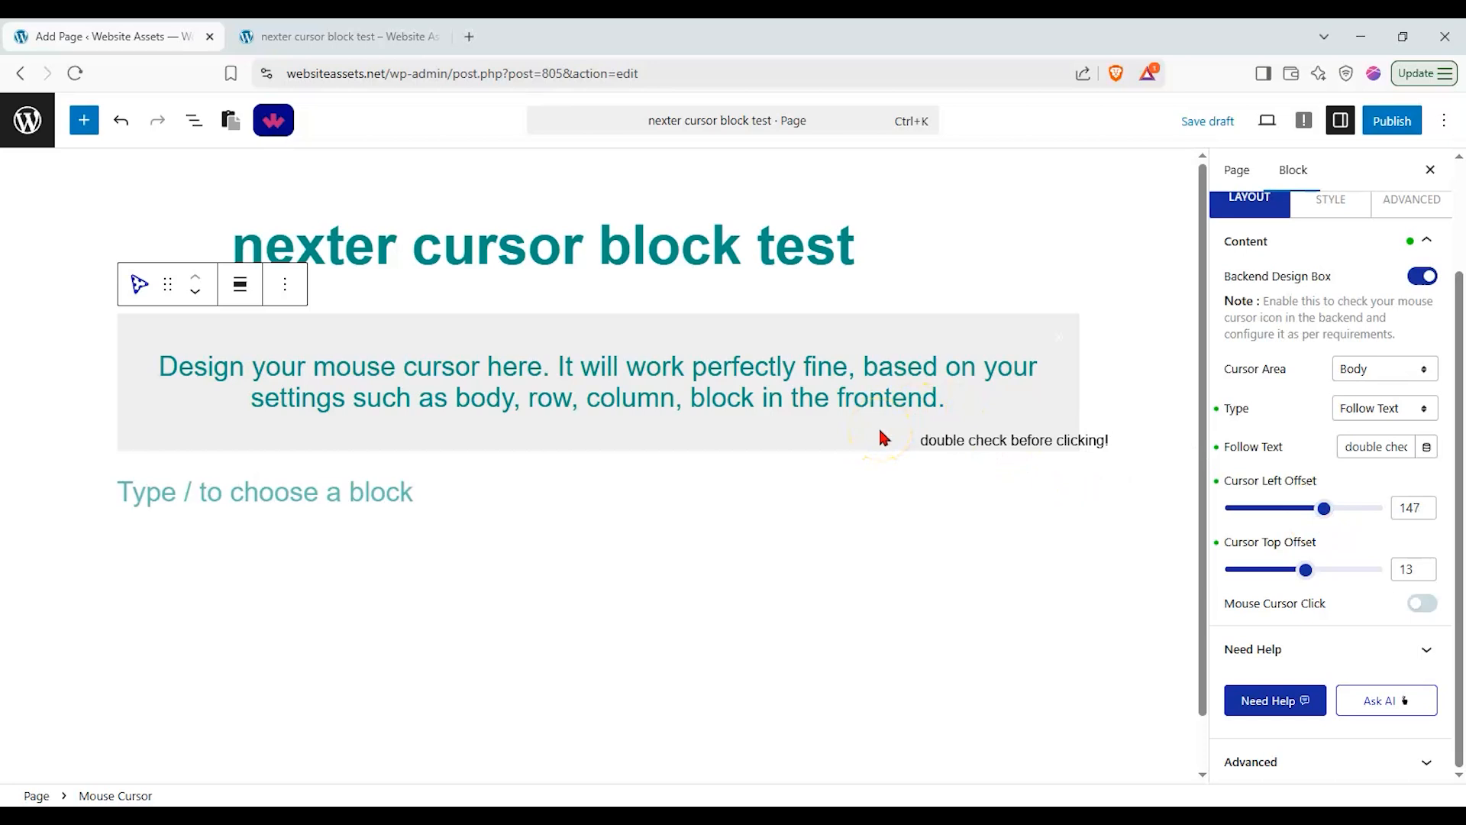
# Step: Change the cursor type to Follow Circle and set the cursor left offset to 60
pyautogui.click(1419, 407)
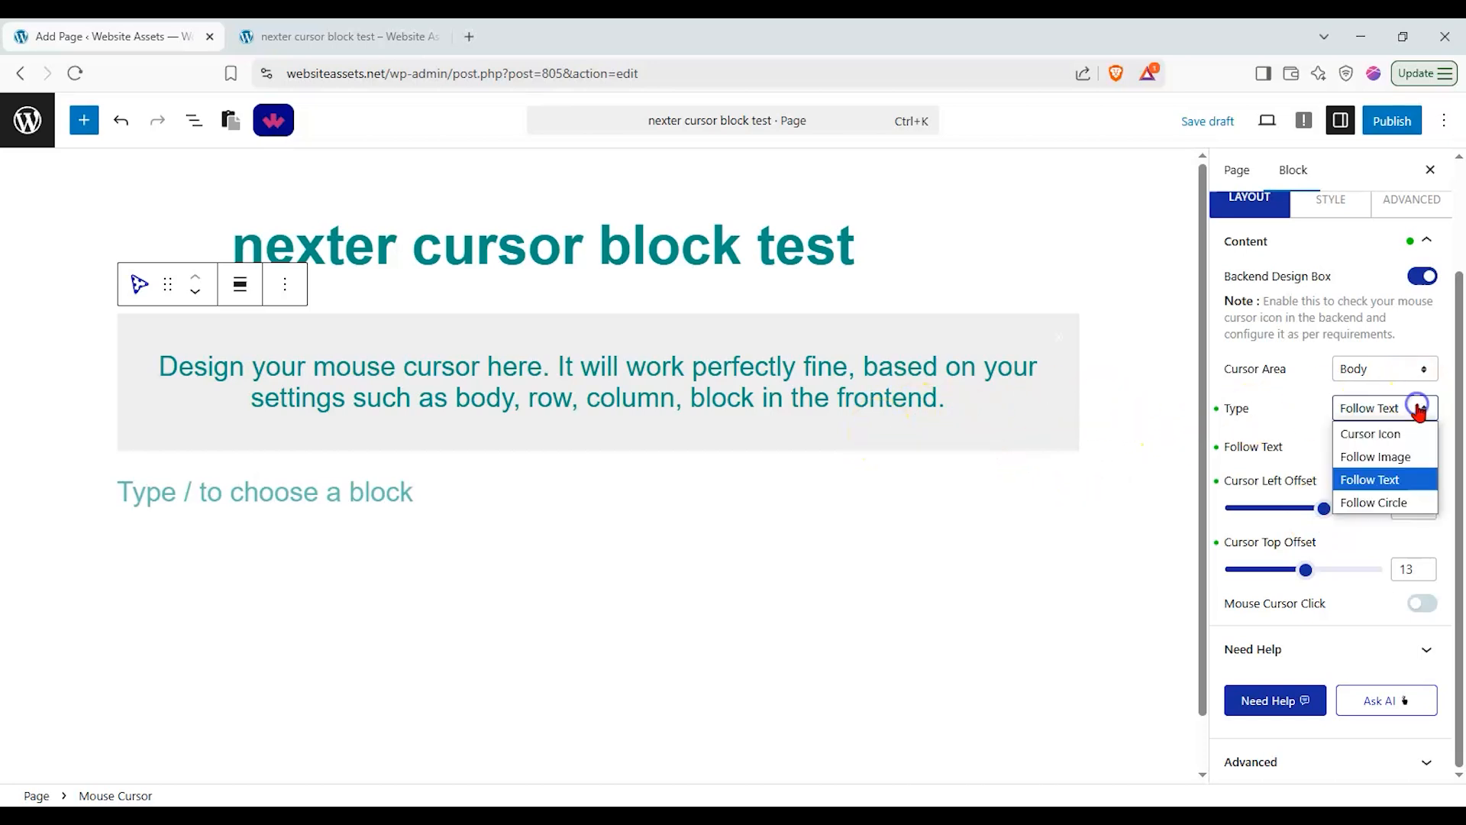
pyautogui.click(1382, 502)
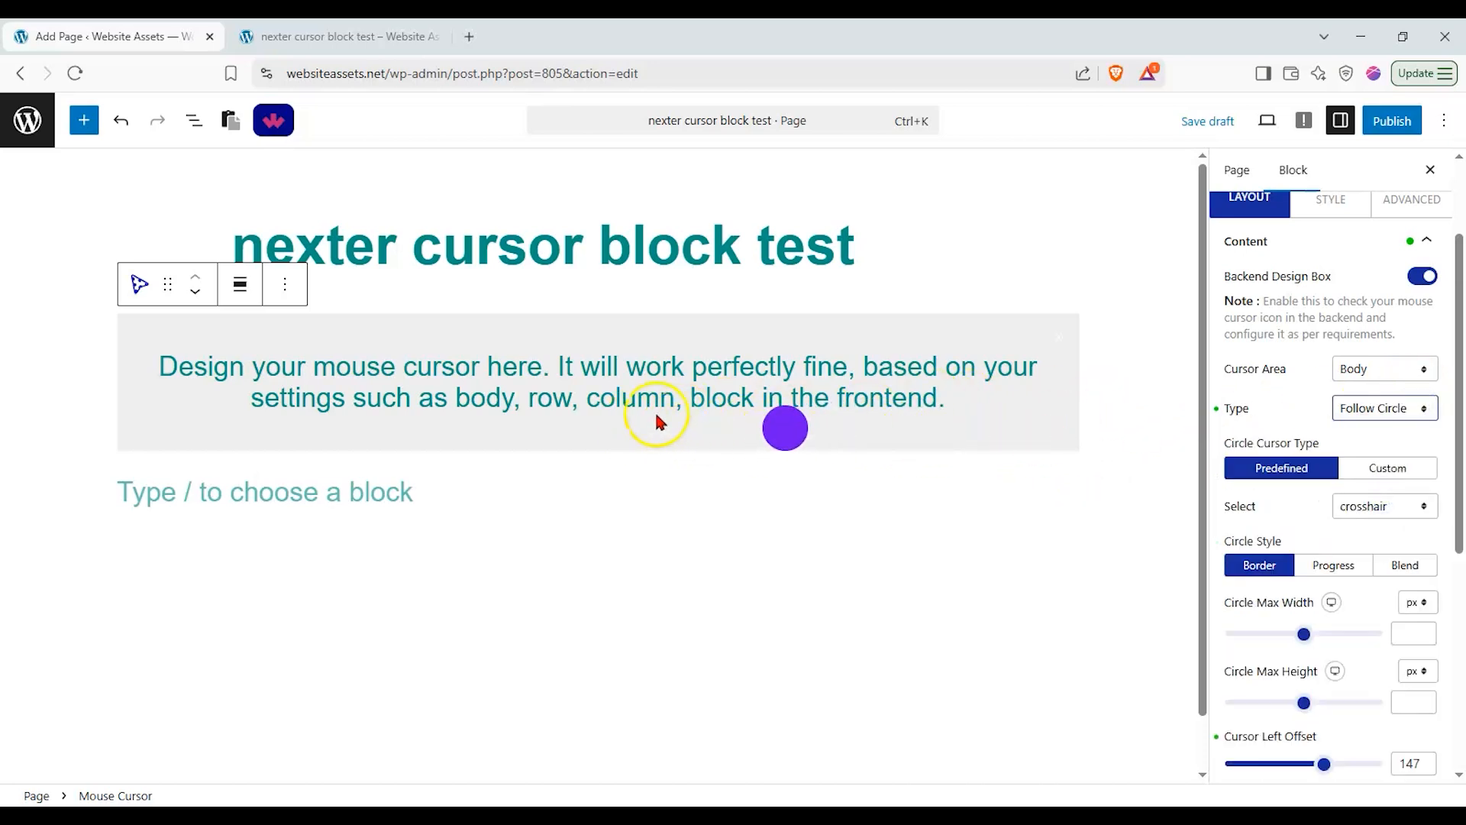
pyautogui.moveTo(1307, 769); pyautogui.dragTo(1297, 777)
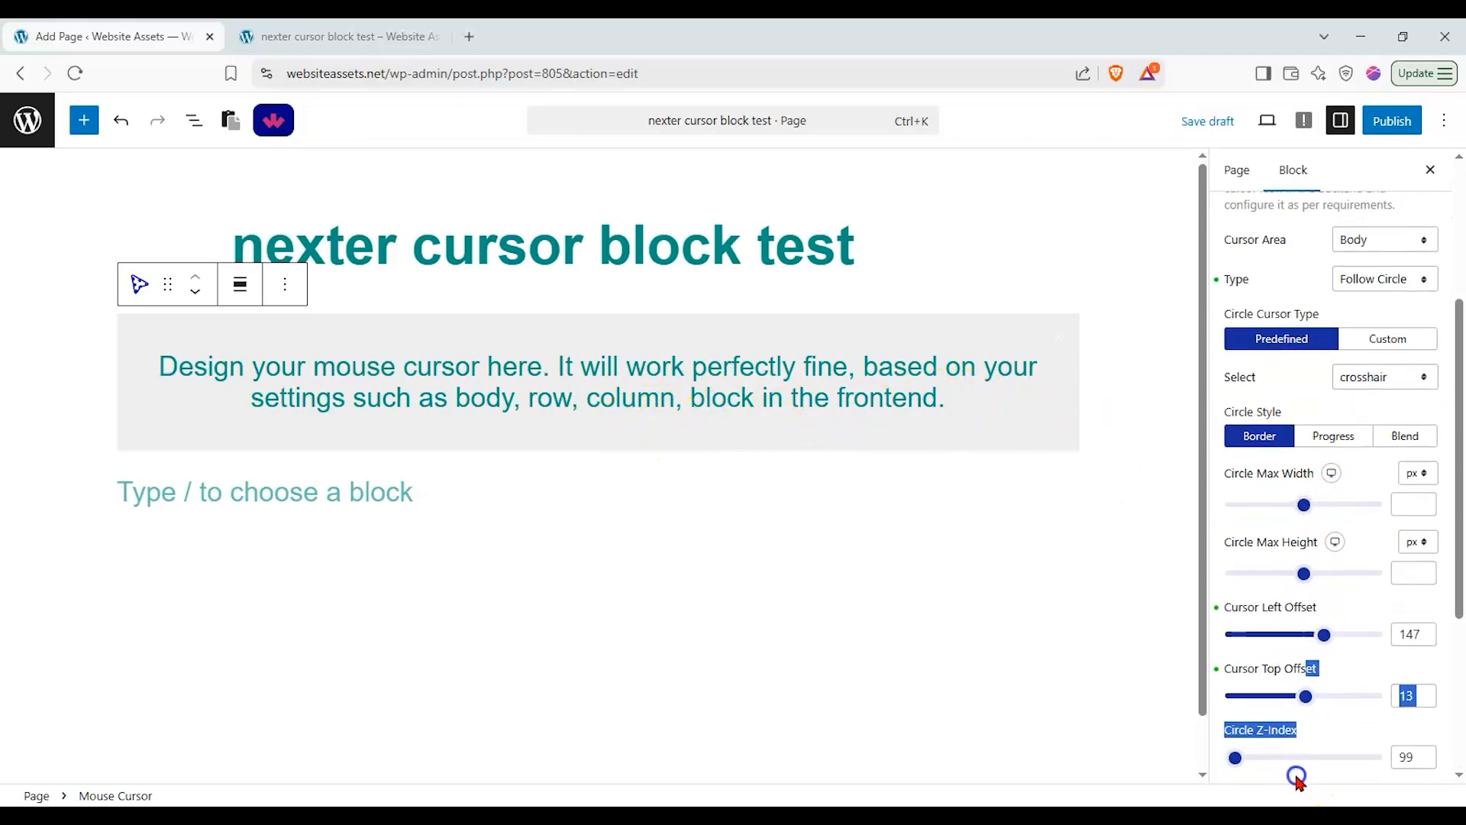
pyautogui.click(1306, 609)
pyautogui.moveTo(1287, 635); pyautogui.dragTo(1267, 635)
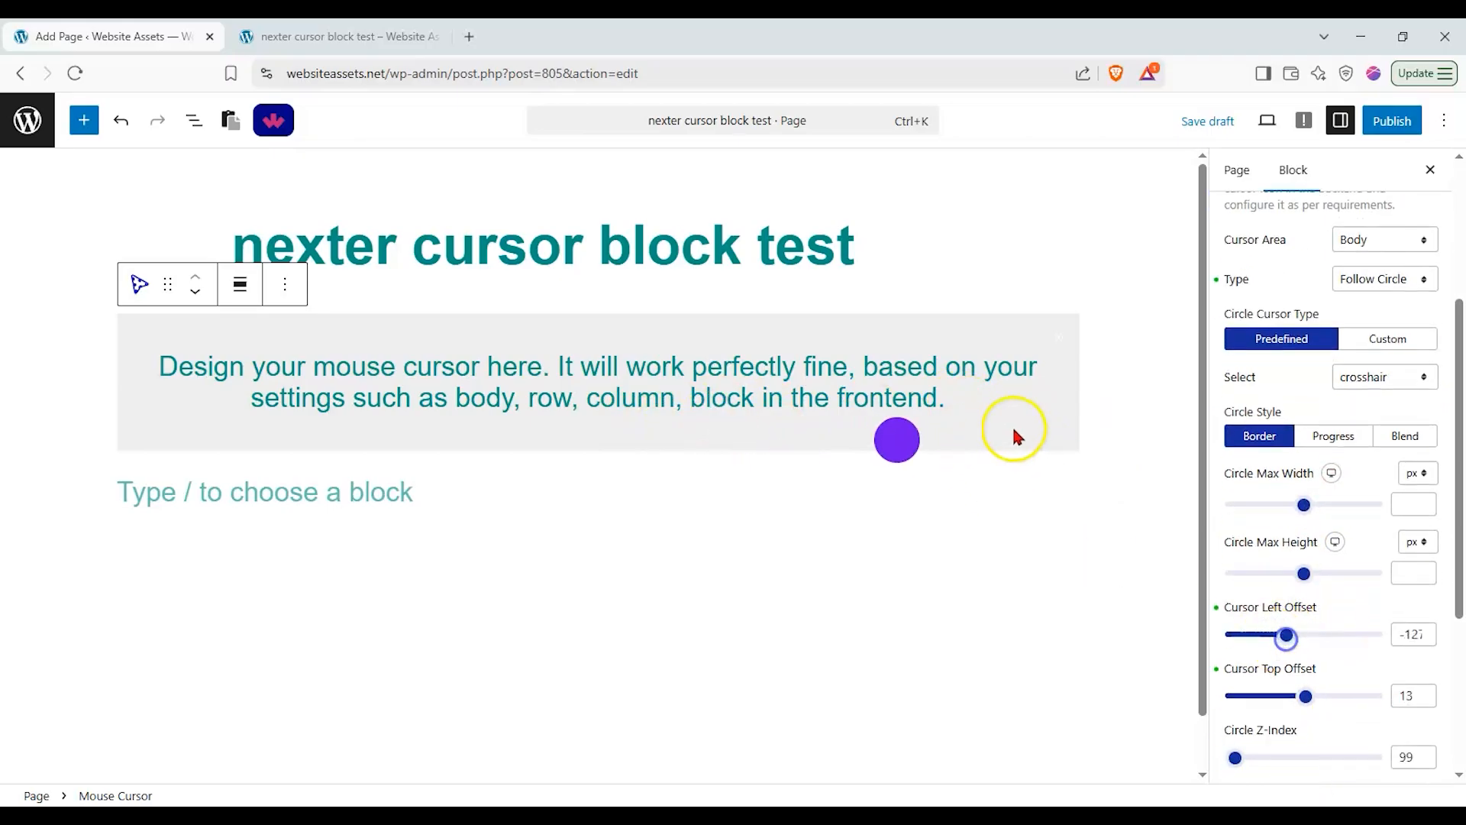
pyautogui.moveTo(1282, 636); pyautogui.dragTo(1305, 638)
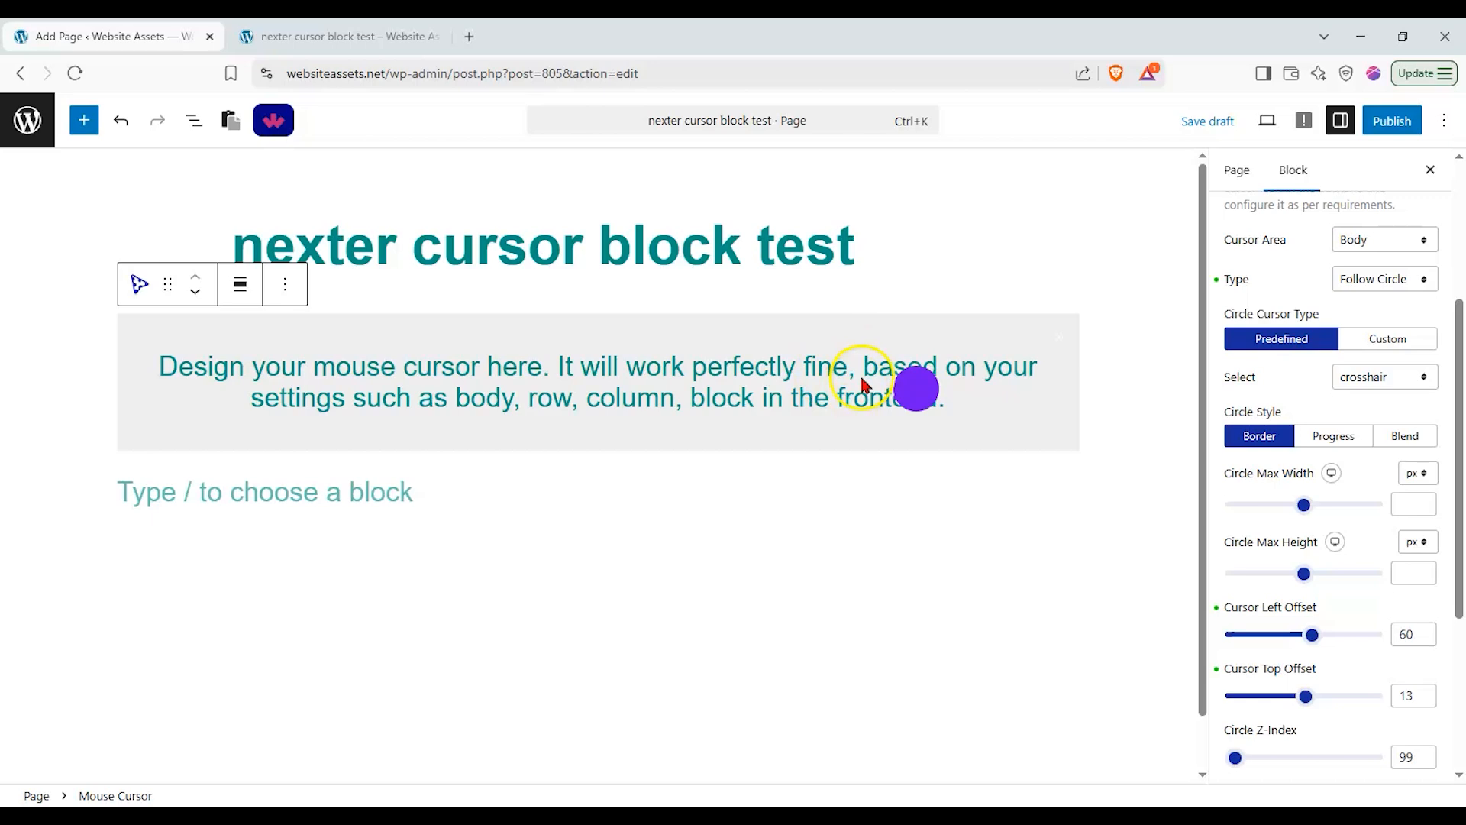
# Step: Review the circle's z-index and hover-effect tag settings, and expand the block's Advanced section
pyautogui.scroll(-3, 1353, 538)
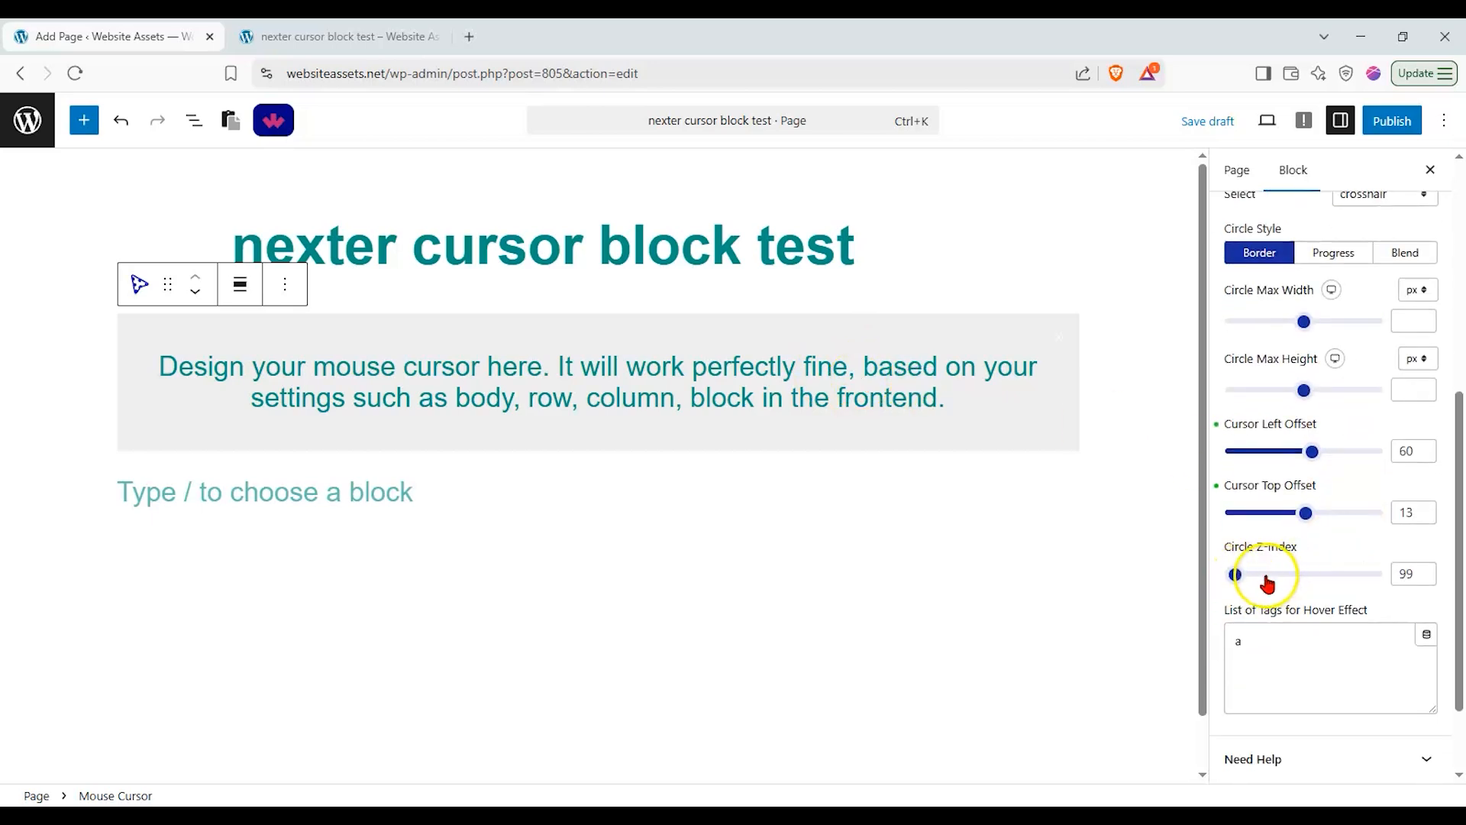
pyautogui.scroll(-1, 1280, 539)
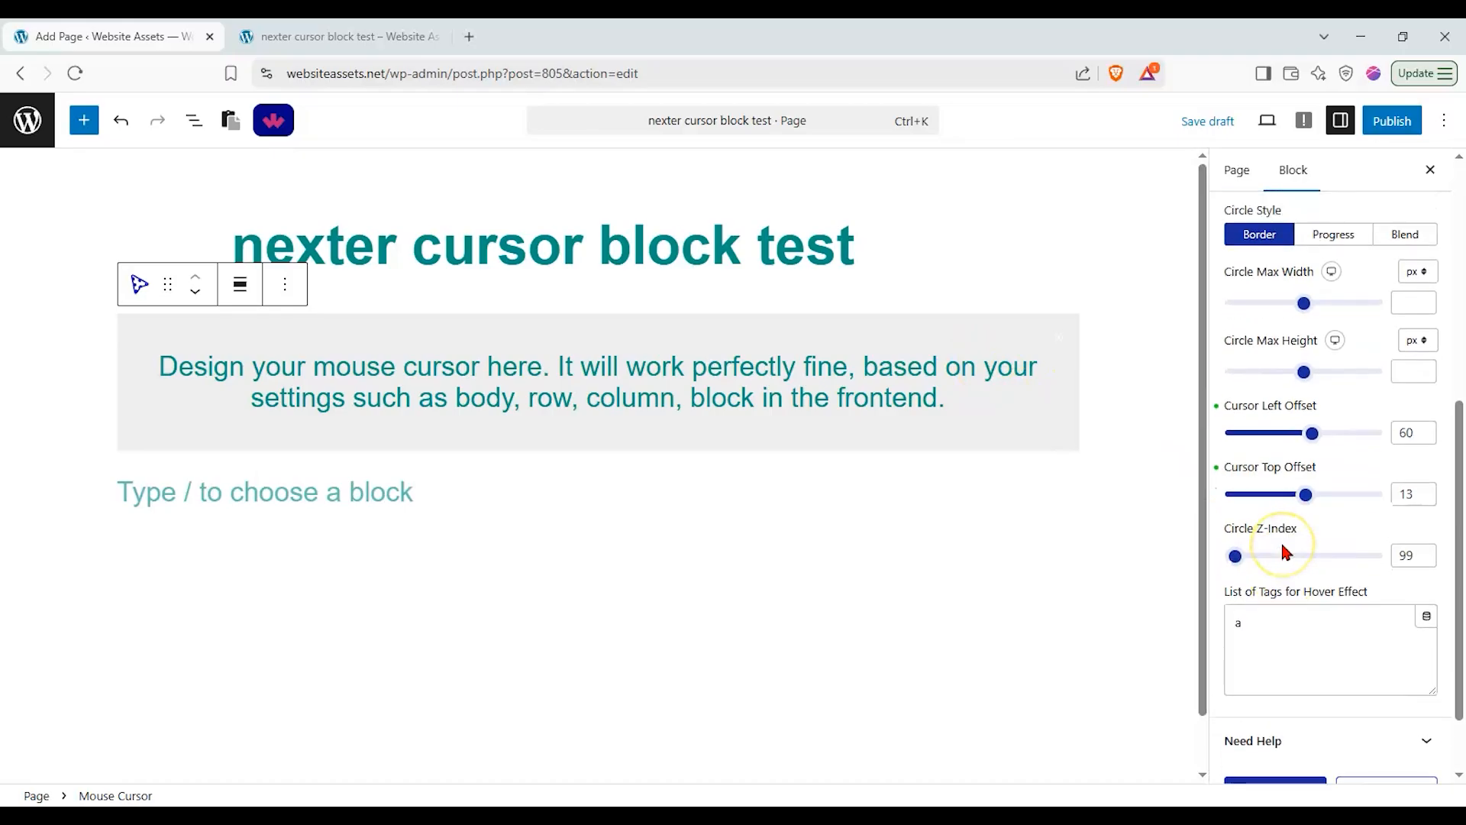
pyautogui.scroll(-1, 1281, 539)
pyautogui.click(1365, 764)
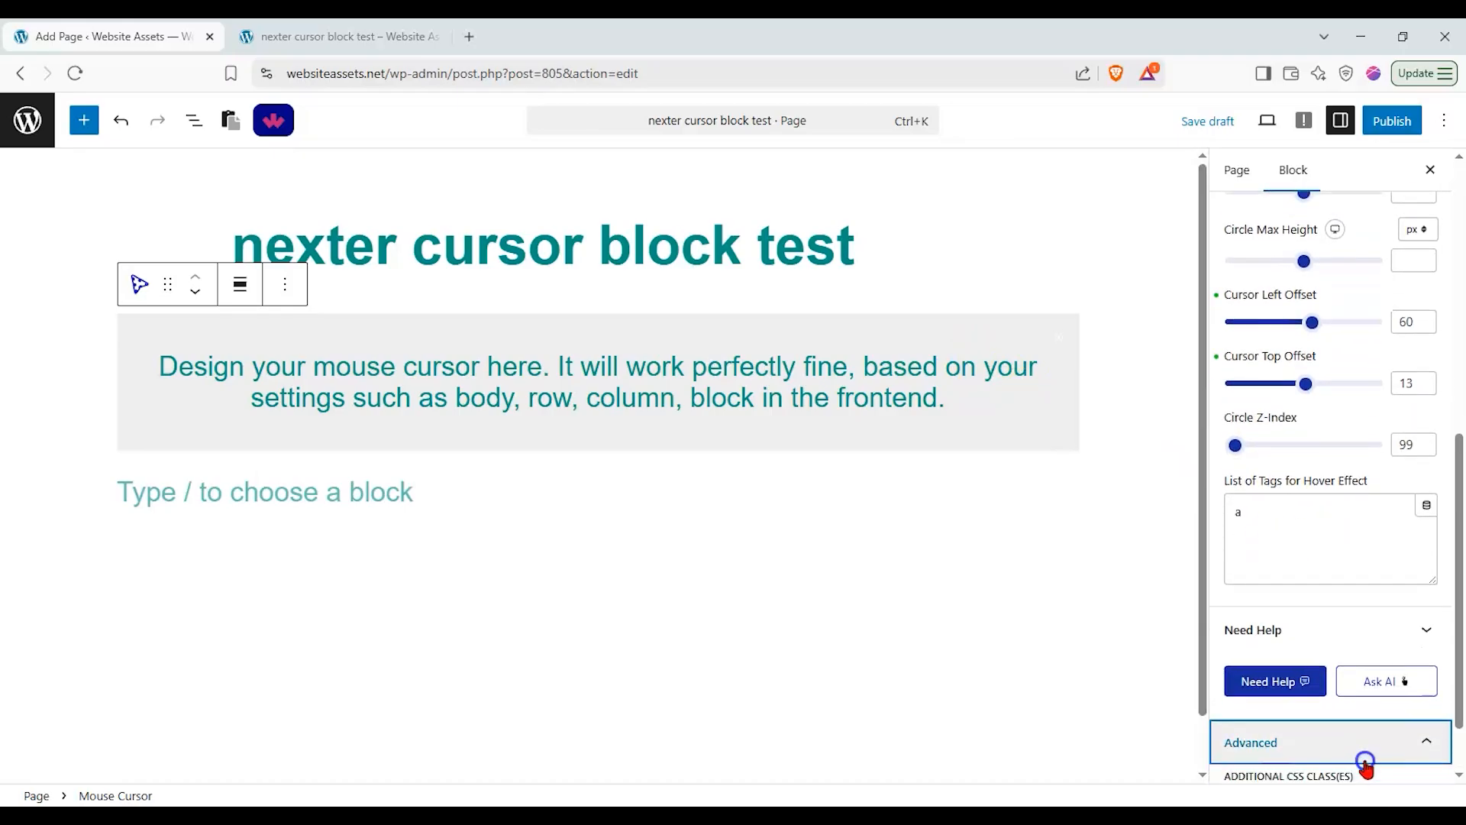
# Step: Set the circle style to Progress and compare it with the Blend style
pyautogui.scroll(6, 1342, 670)
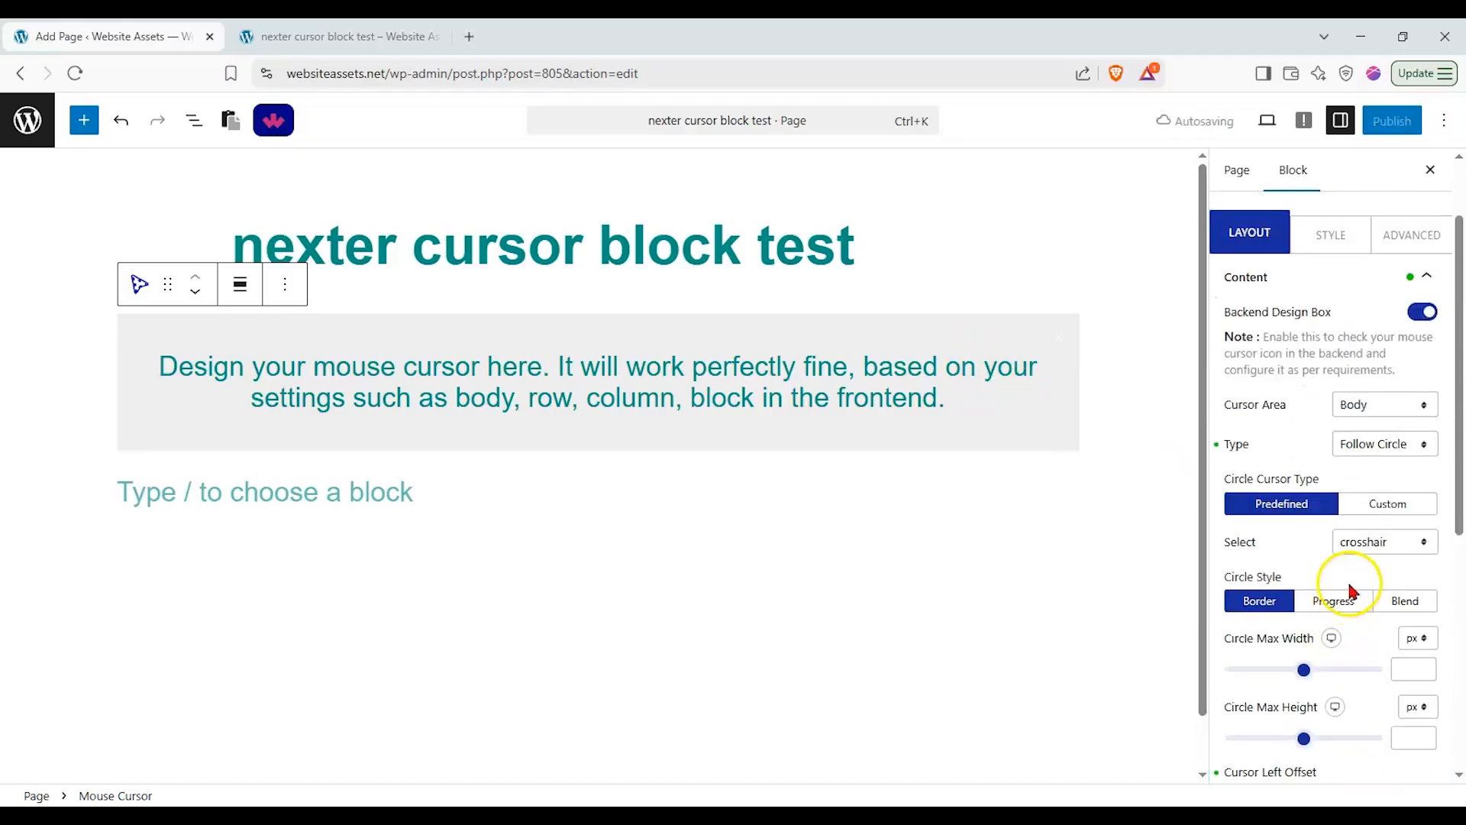
pyautogui.scroll(-2, 1402, 579)
pyautogui.scroll(-1, 1060, 478)
pyautogui.click(1302, 509)
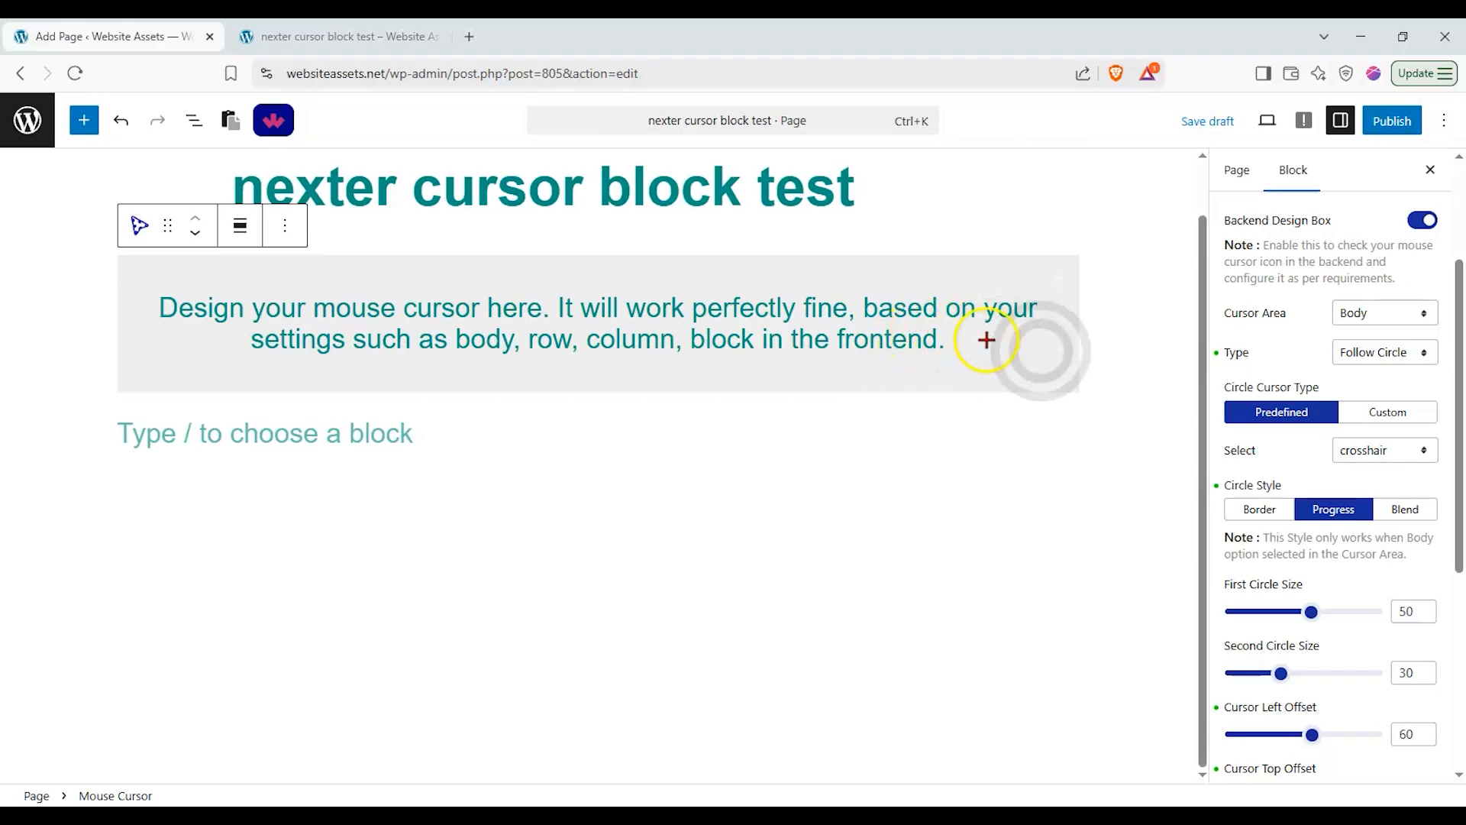
pyautogui.scroll(-2, 1285, 467)
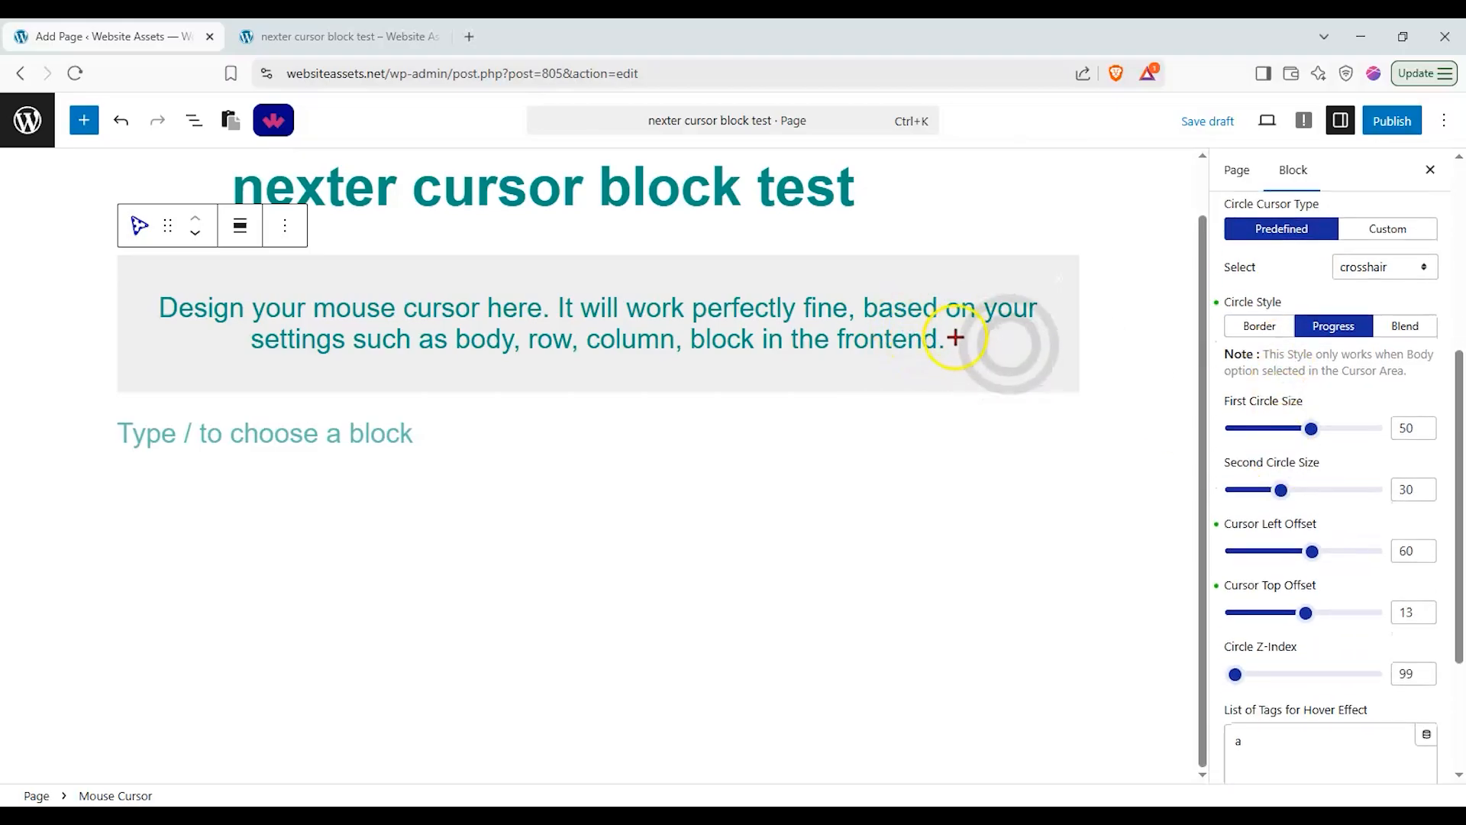
pyautogui.click(1422, 334)
pyautogui.click(1350, 333)
# Step: Change the circle style to Blend and set the cursor left offset to -13
pyautogui.scroll(-1, 1271, 458)
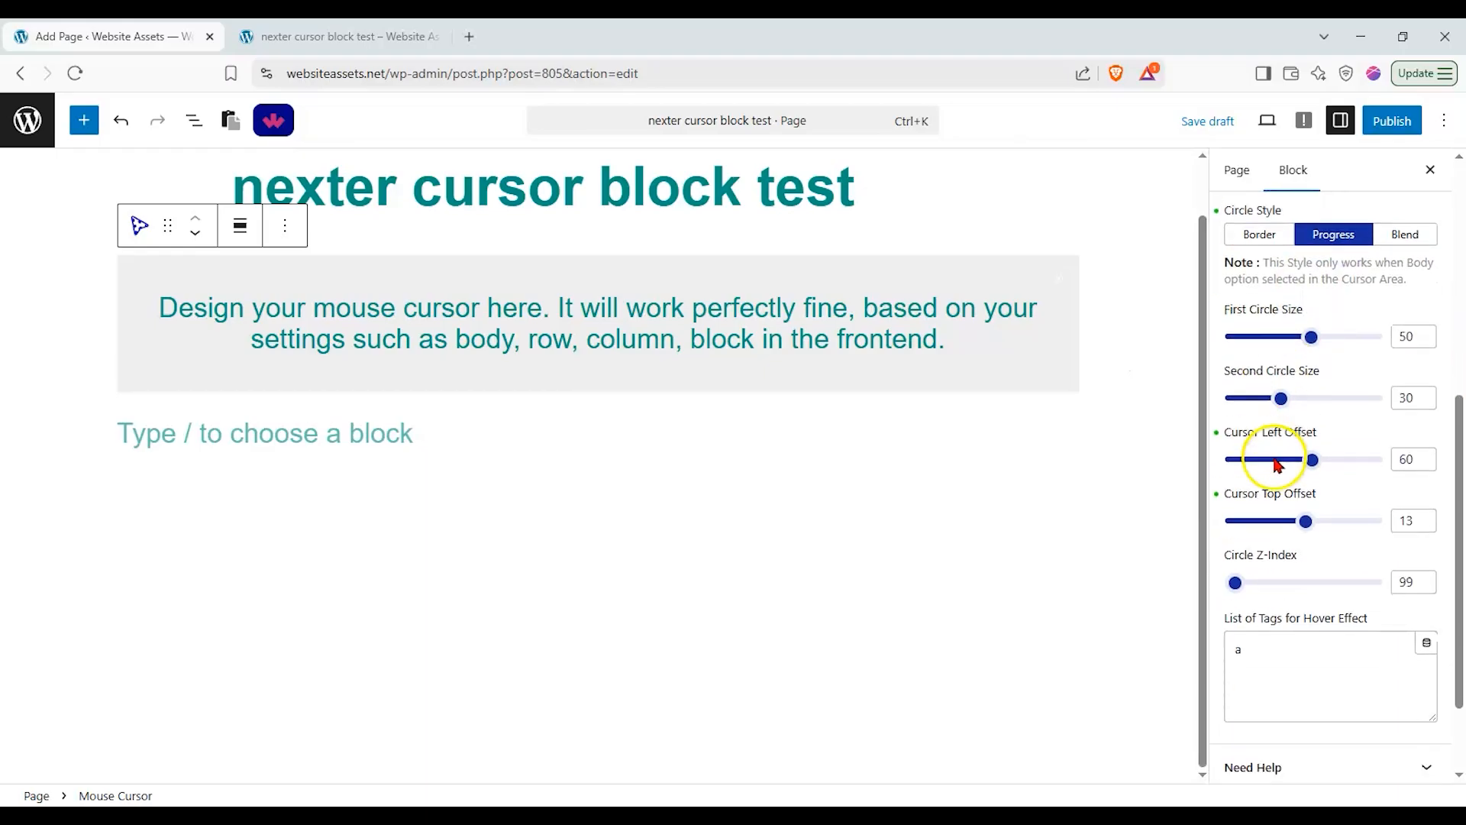
pyautogui.scroll(2, 1298, 450)
pyautogui.click(1380, 419)
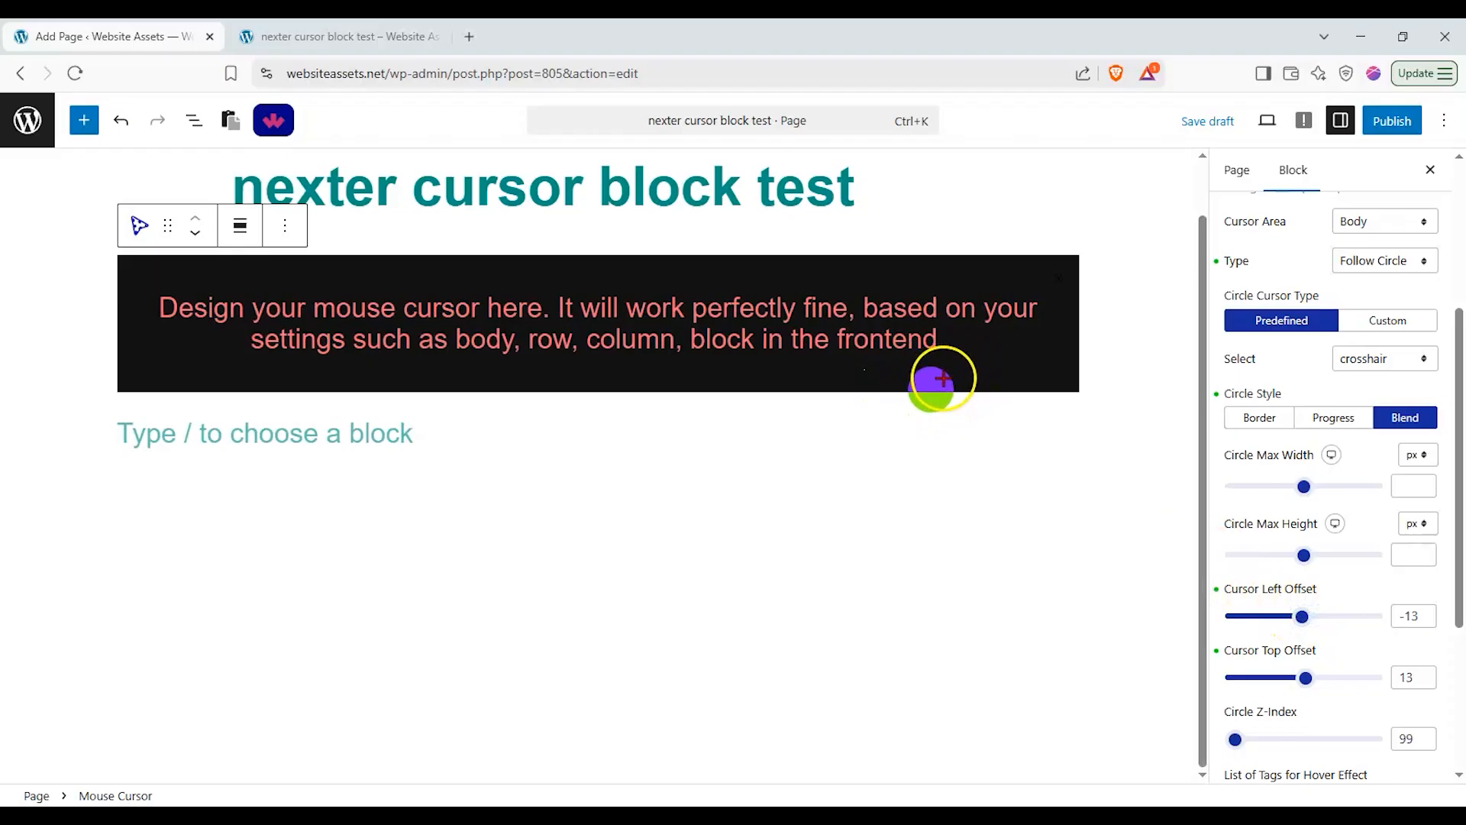
# Step: Switch the circle style to Border, check the predefined cursor choices, and set the circle cursor type to Custom
pyautogui.click(1286, 424)
pyautogui.click(1399, 359)
pyautogui.click(1388, 359)
pyautogui.click(1392, 324)
pyautogui.click(1328, 326)
pyautogui.click(1374, 326)
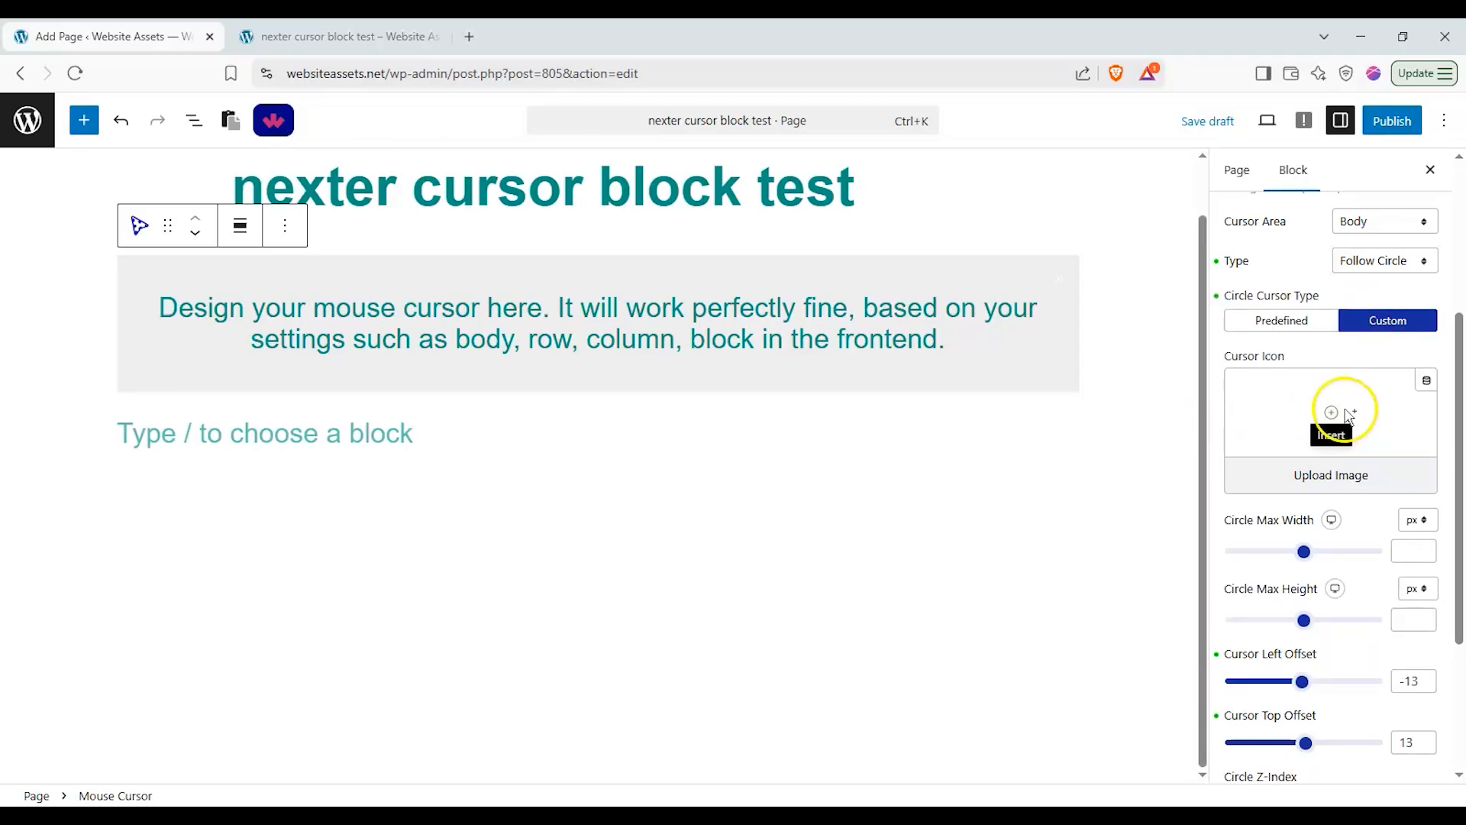
# Step: Change the cursor type to Follow Image and review its layout and style settings
pyautogui.click(1414, 263)
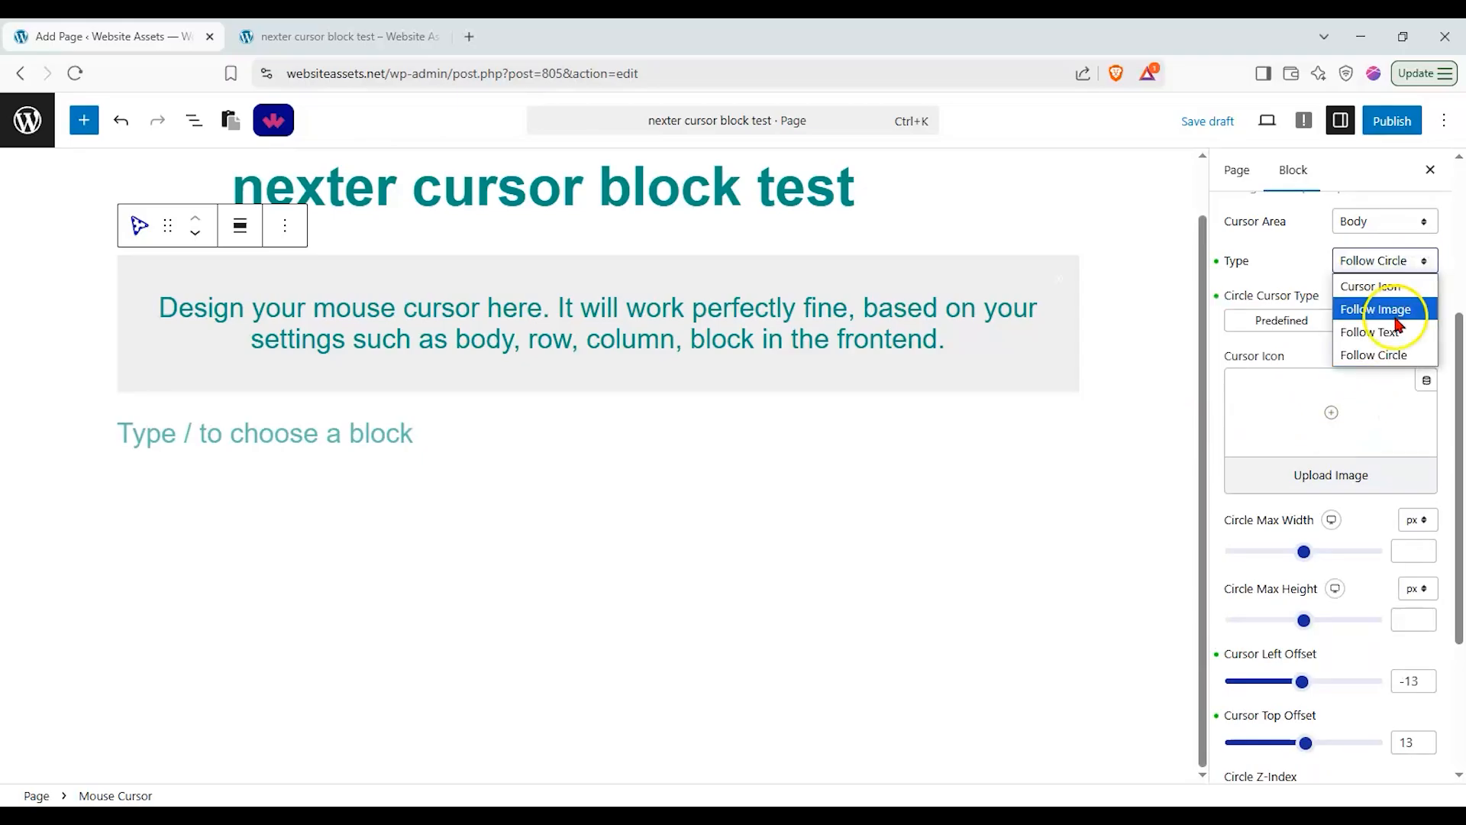
pyautogui.click(1391, 309)
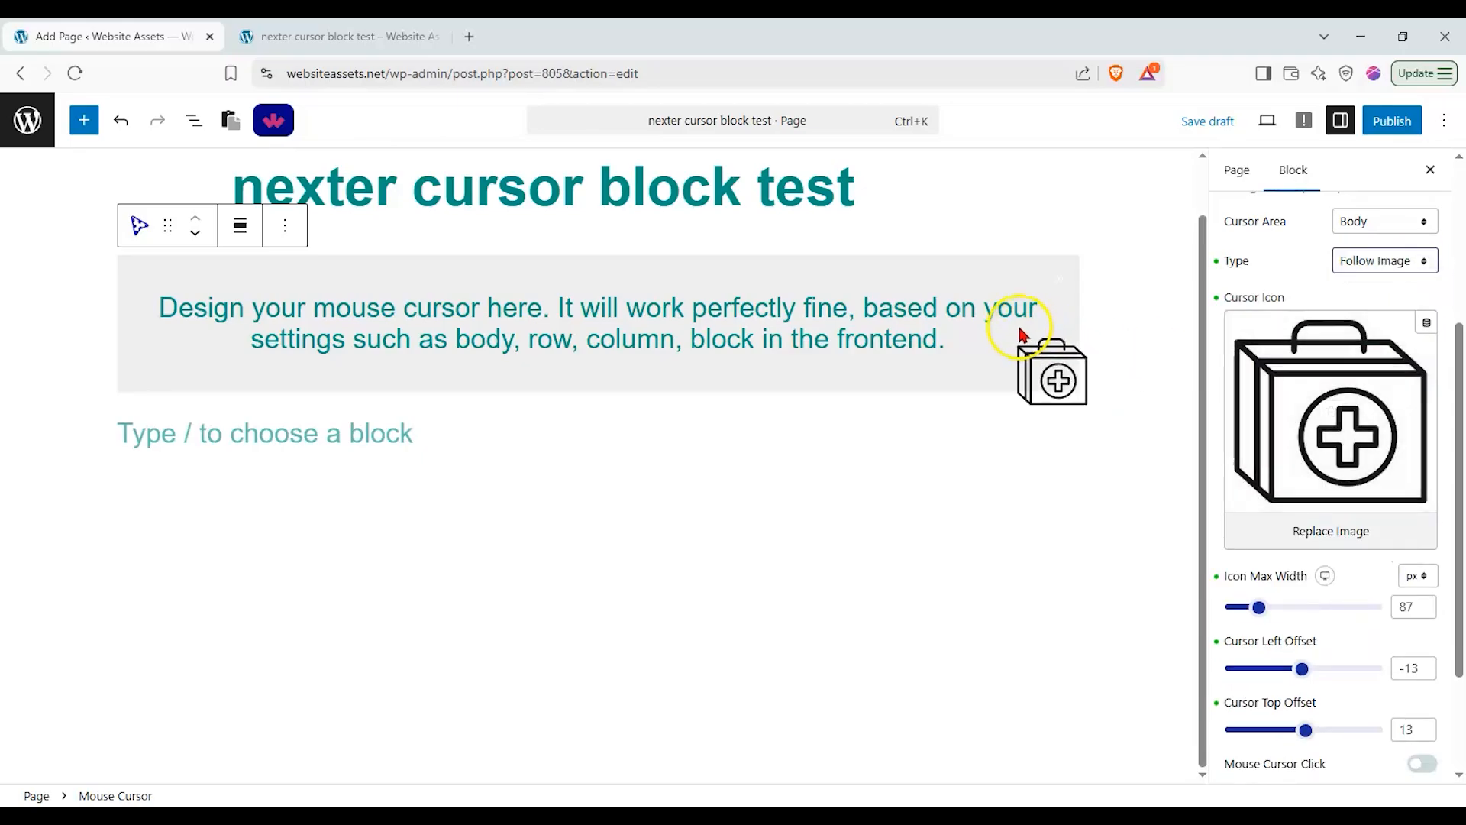
pyautogui.scroll(-4, 1293, 361)
pyautogui.scroll(8, 1293, 352)
pyautogui.click(1338, 318)
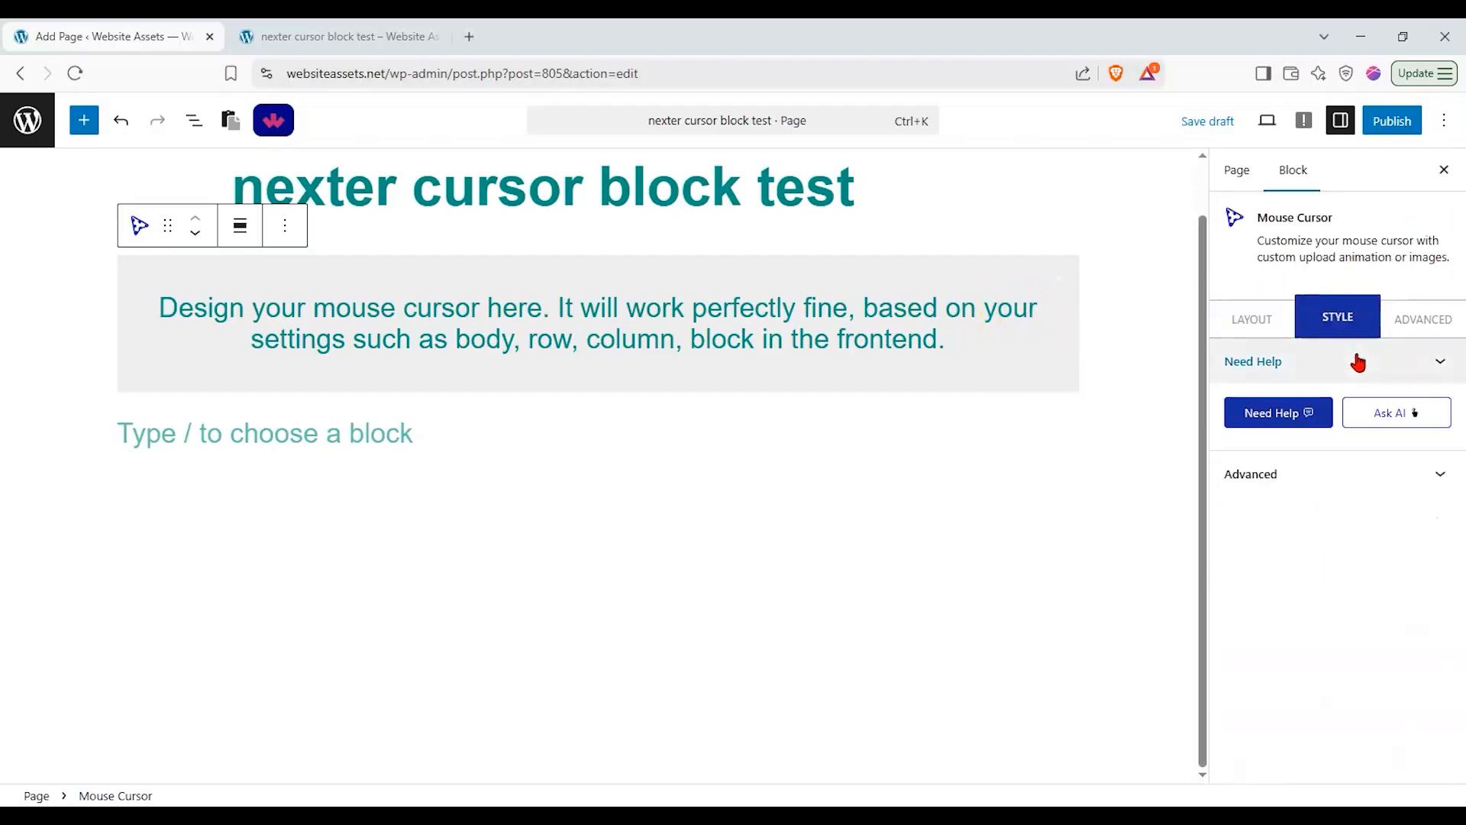
# Step: Change the cursor type to Follow Text and review its typography, color, padding and border style options
pyautogui.click(1244, 319)
pyautogui.click(1426, 505)
pyautogui.click(1430, 510)
pyautogui.click(1424, 542)
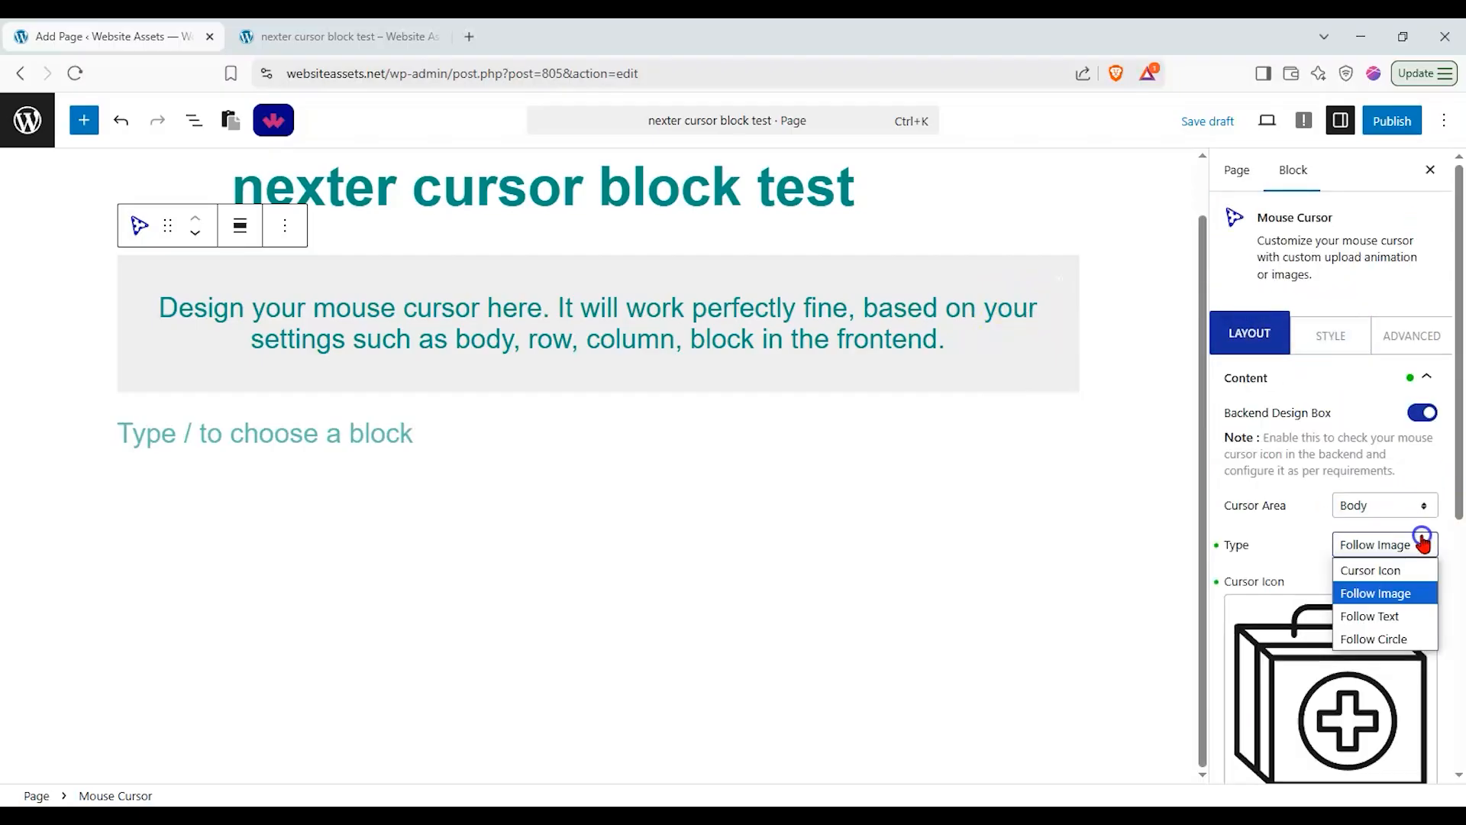
pyautogui.click(1381, 612)
pyautogui.click(1333, 344)
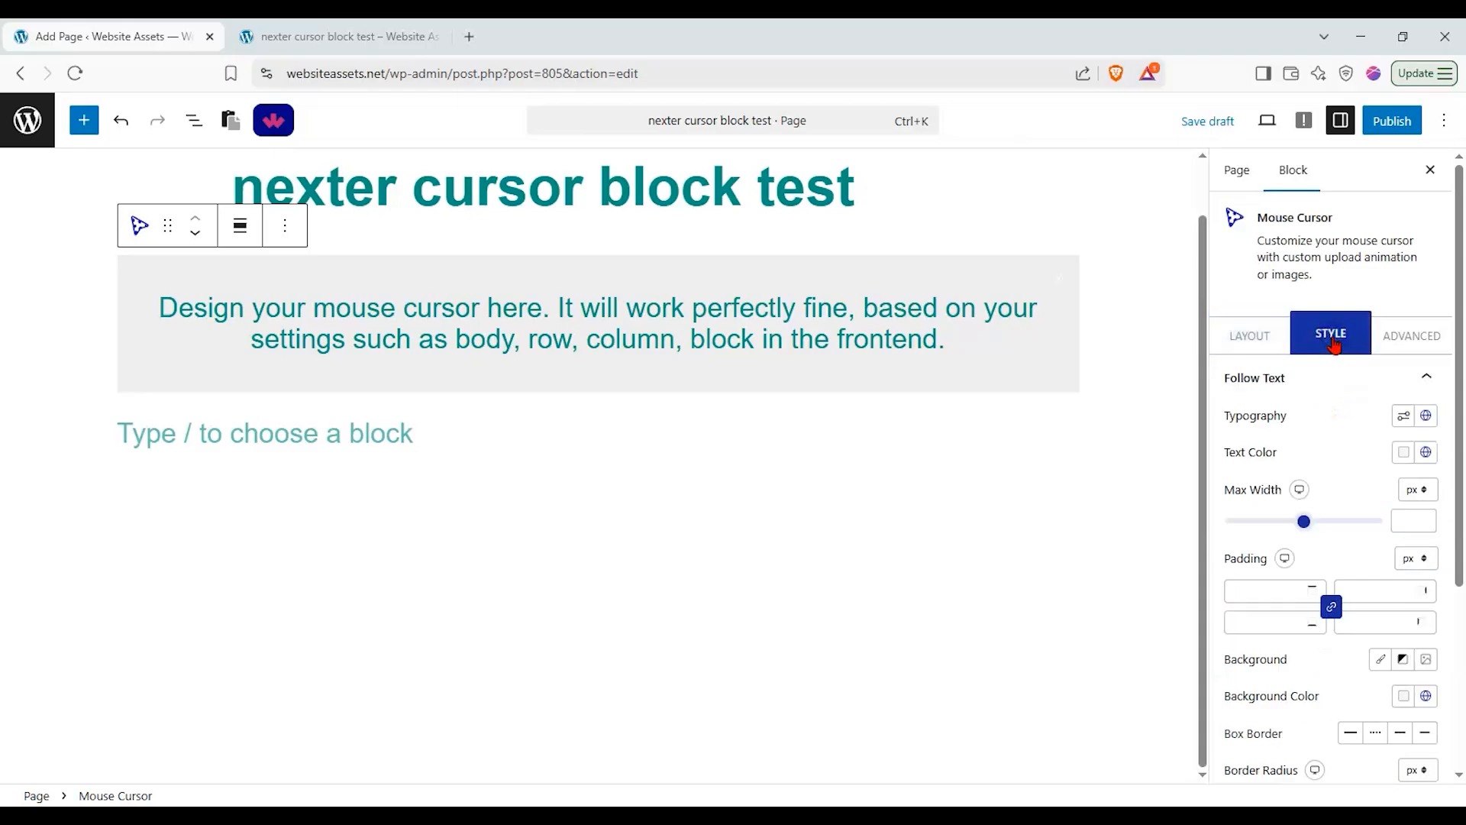
pyautogui.scroll(-3, 1302, 443)
pyautogui.scroll(3, 1302, 449)
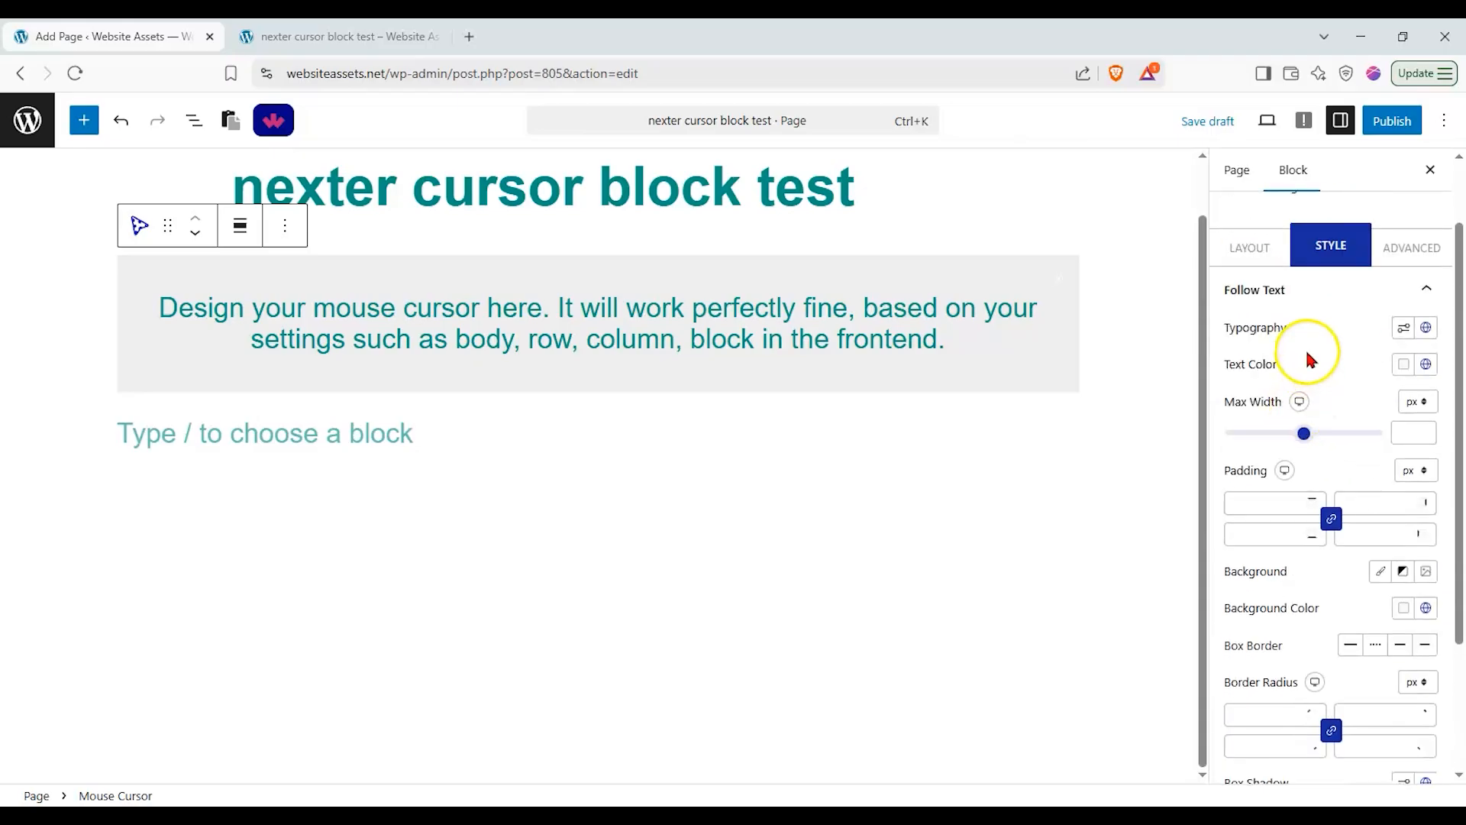
# Step: Change the cursor type to Follow Circle and expand its style options for the custom circle cursor
pyautogui.click(1268, 246)
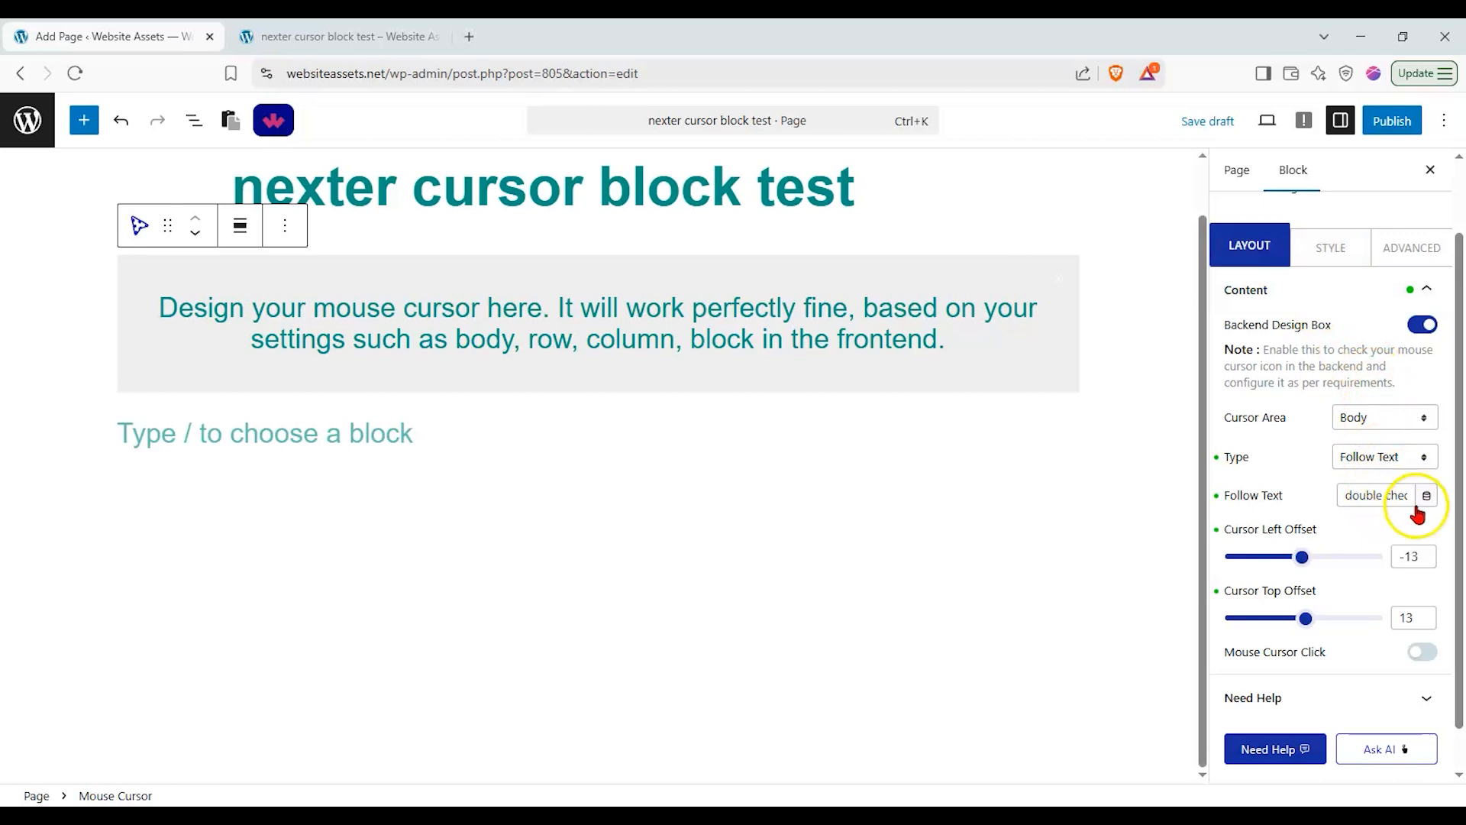
pyautogui.click(1386, 458)
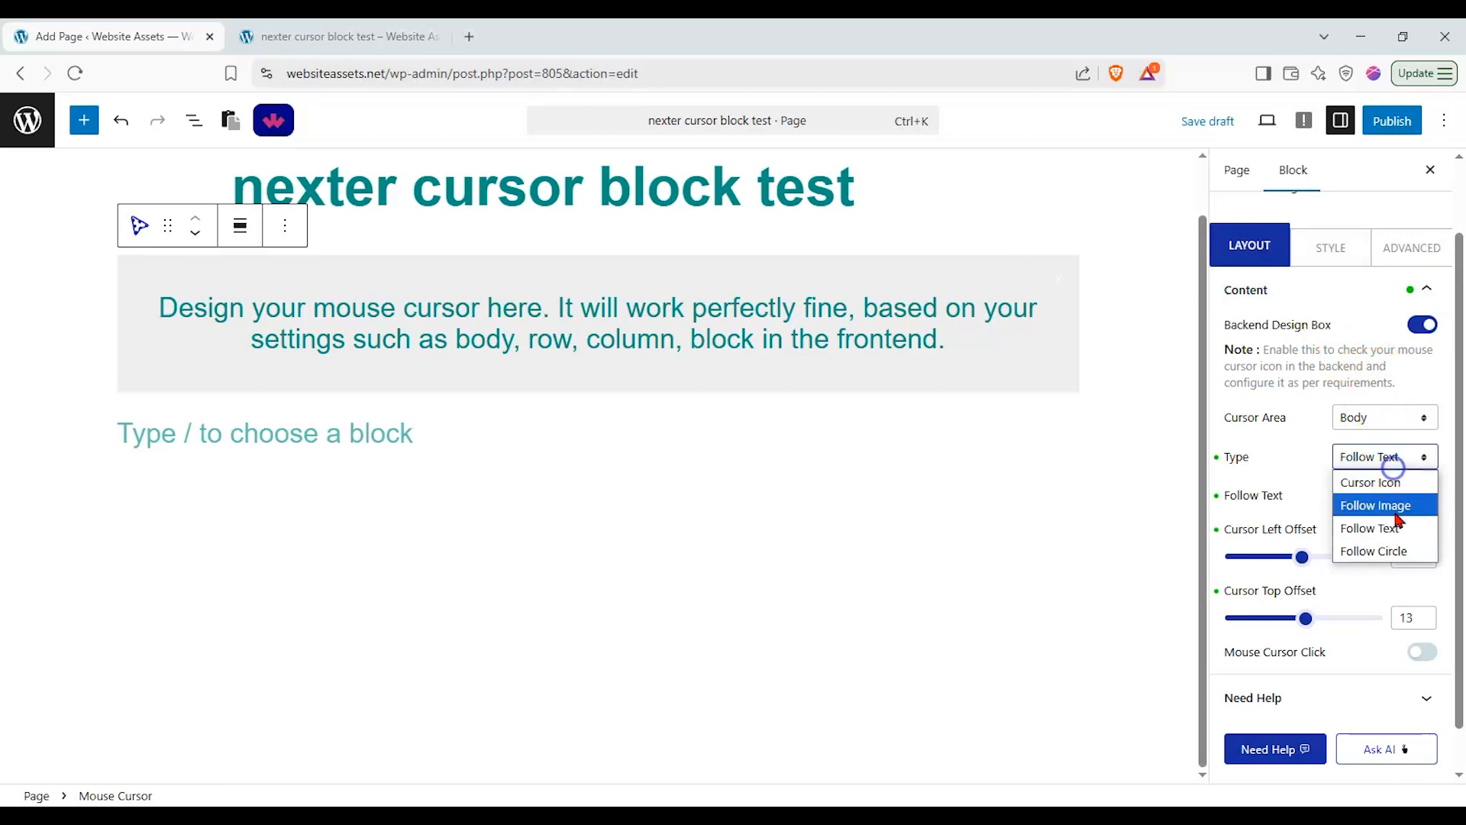
pyautogui.click(1388, 549)
pyautogui.scroll(2, 1389, 477)
pyautogui.click(1338, 316)
pyautogui.click(1315, 358)
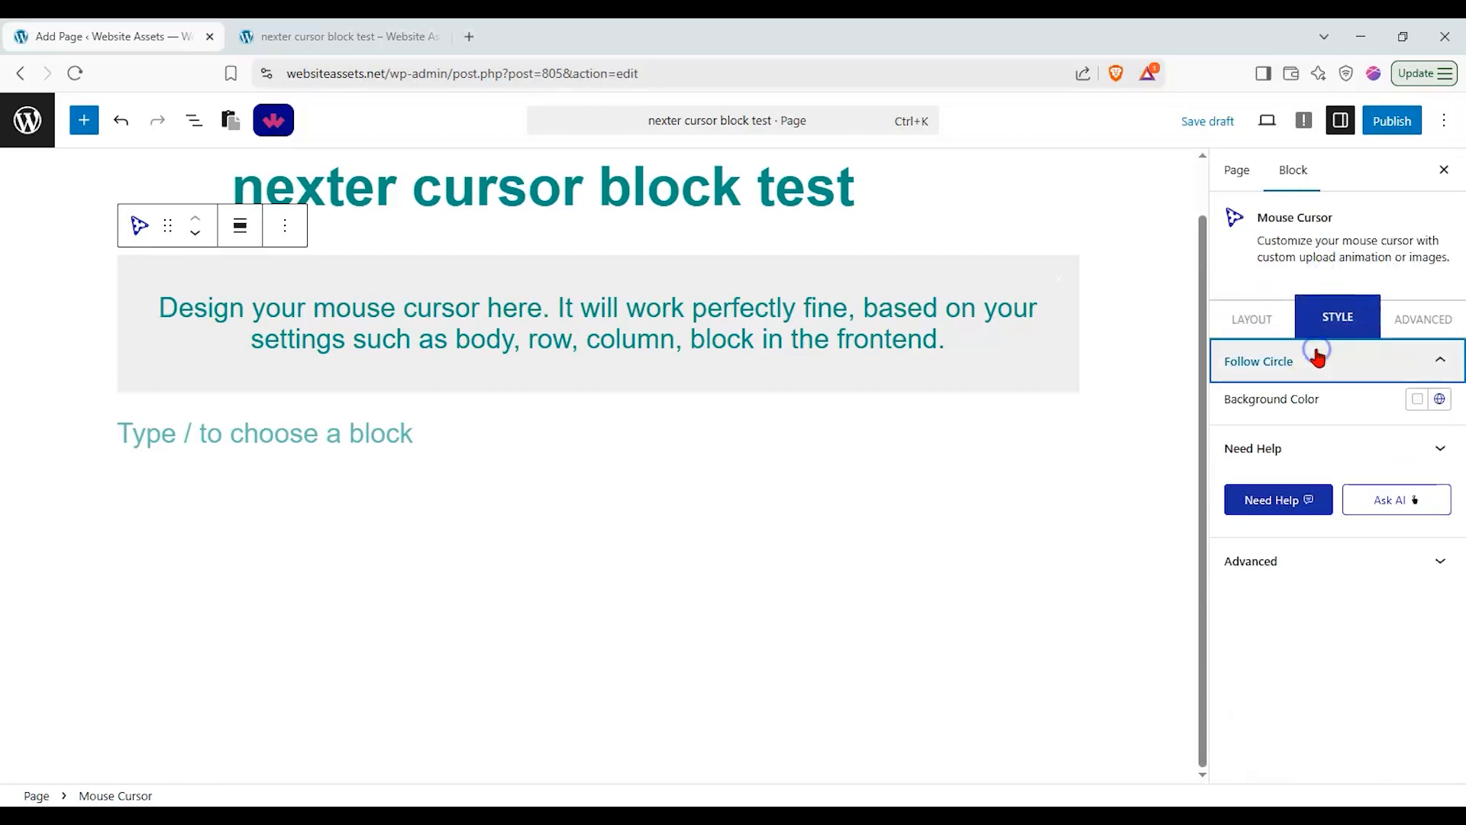
# Step: Set the circle cursor type to Predefined and the circle style to Progress
pyautogui.click(1256, 319)
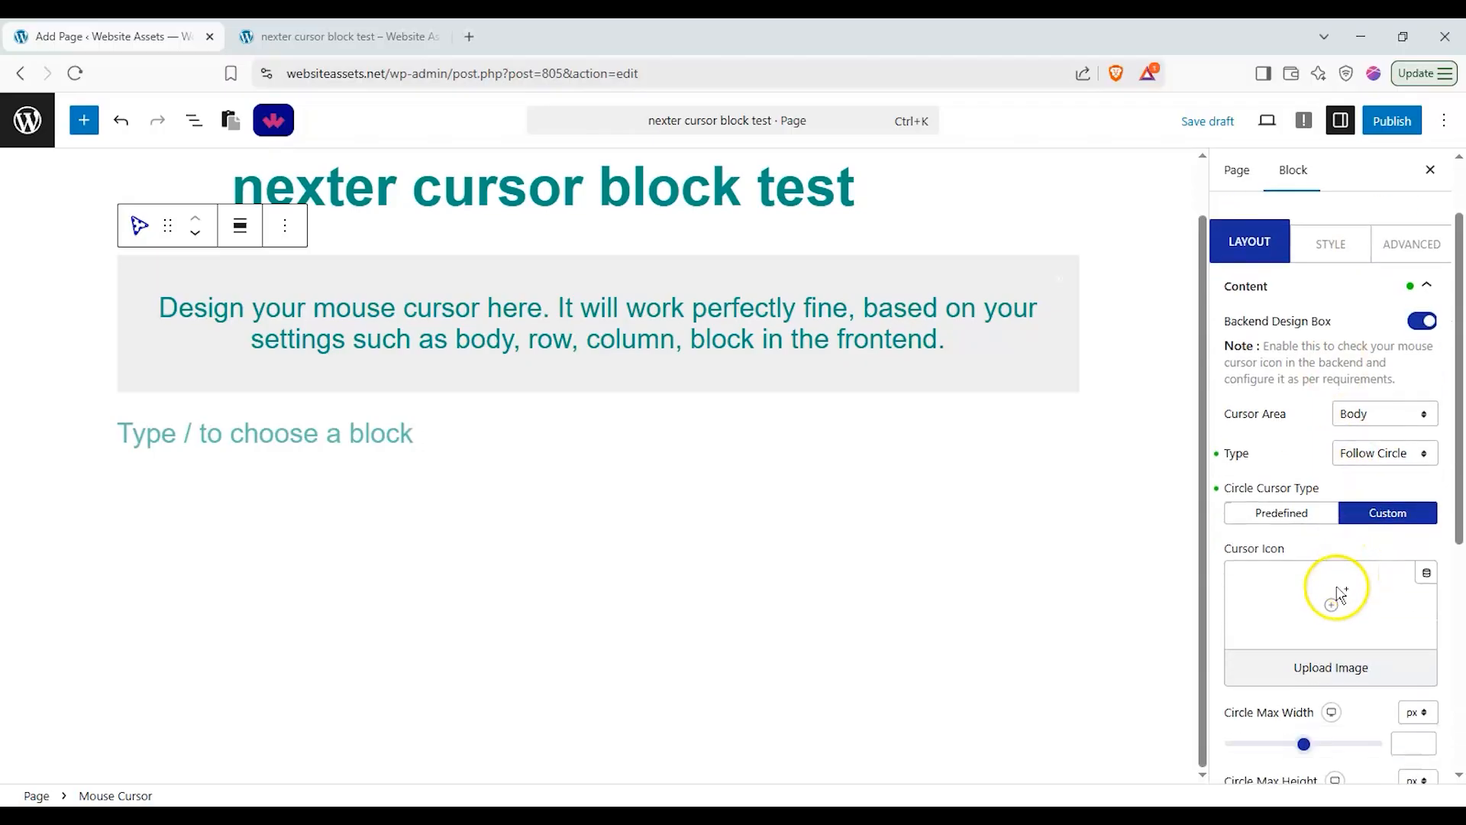
pyautogui.scroll(-3, 1335, 611)
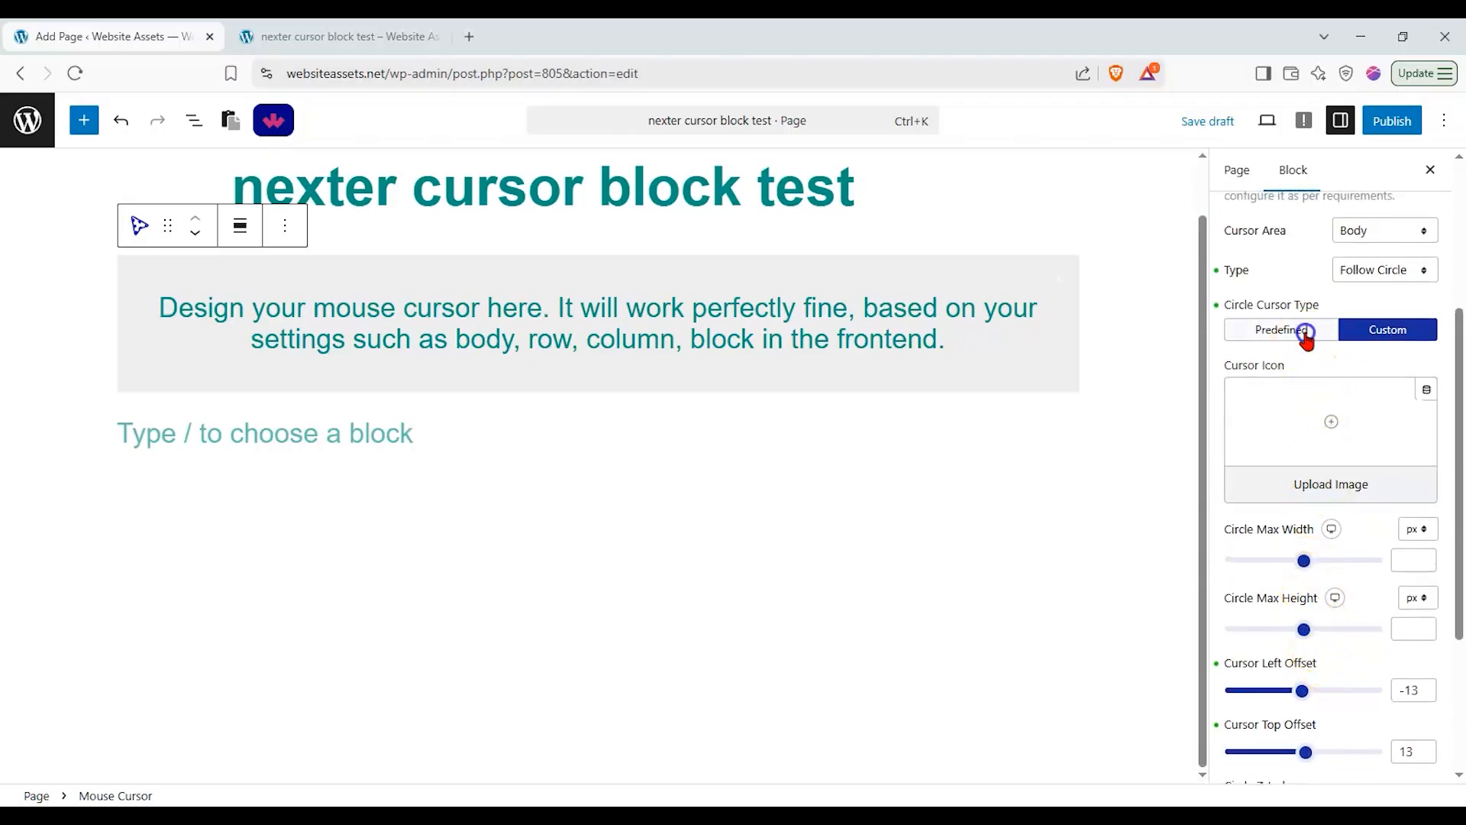
pyautogui.click(1307, 337)
pyautogui.click(1338, 421)
# Step: Review the Follow Circle style options available for the Progress circle, such as colors, stroke width and transition
pyautogui.scroll(4, 1298, 306)
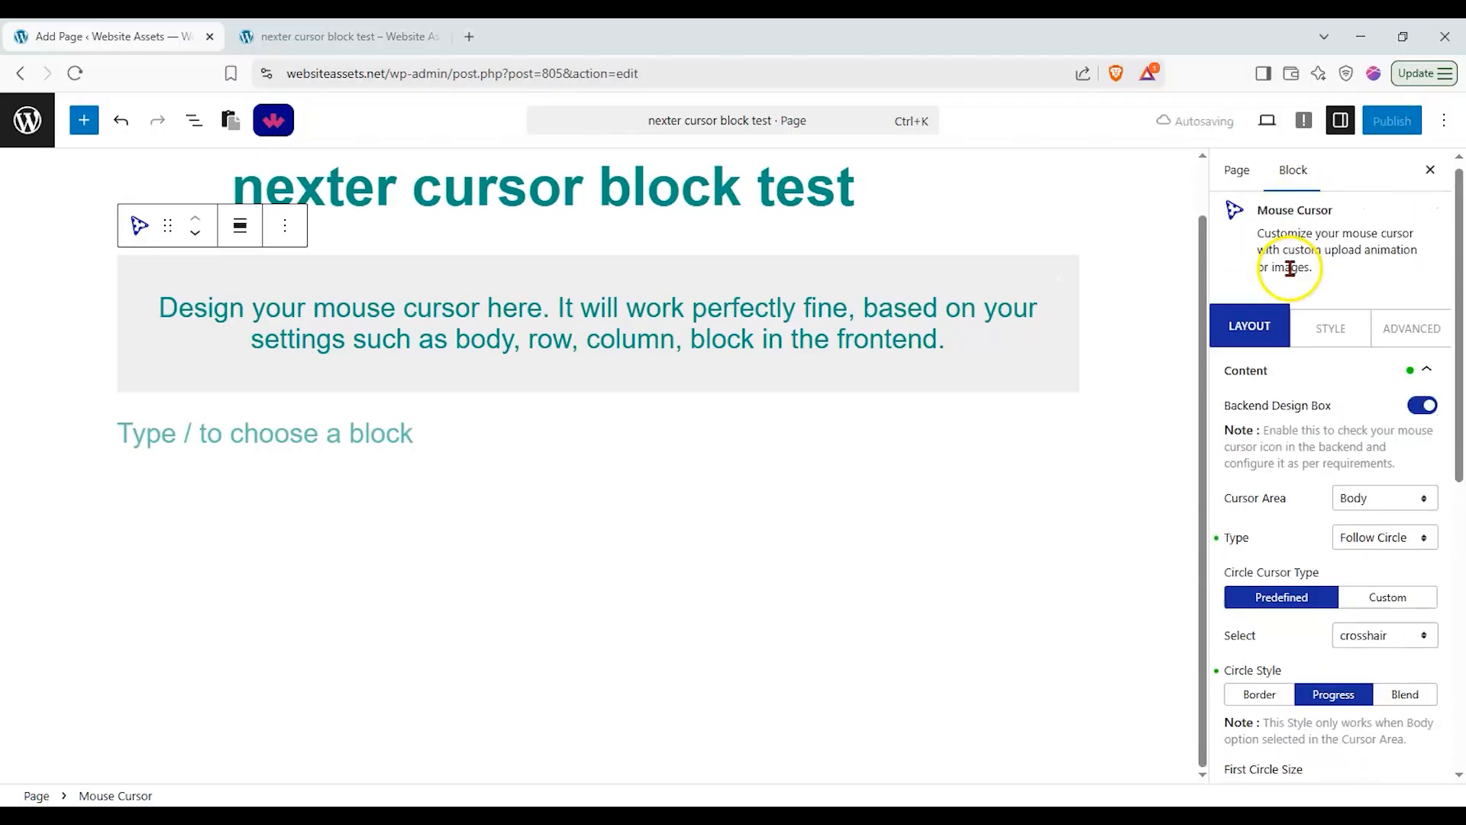
pyautogui.click(1318, 350)
pyautogui.click(1322, 368)
pyautogui.scroll(-1, 1317, 496)
pyautogui.scroll(-1, 1312, 527)
pyautogui.scroll(3, 1302, 534)
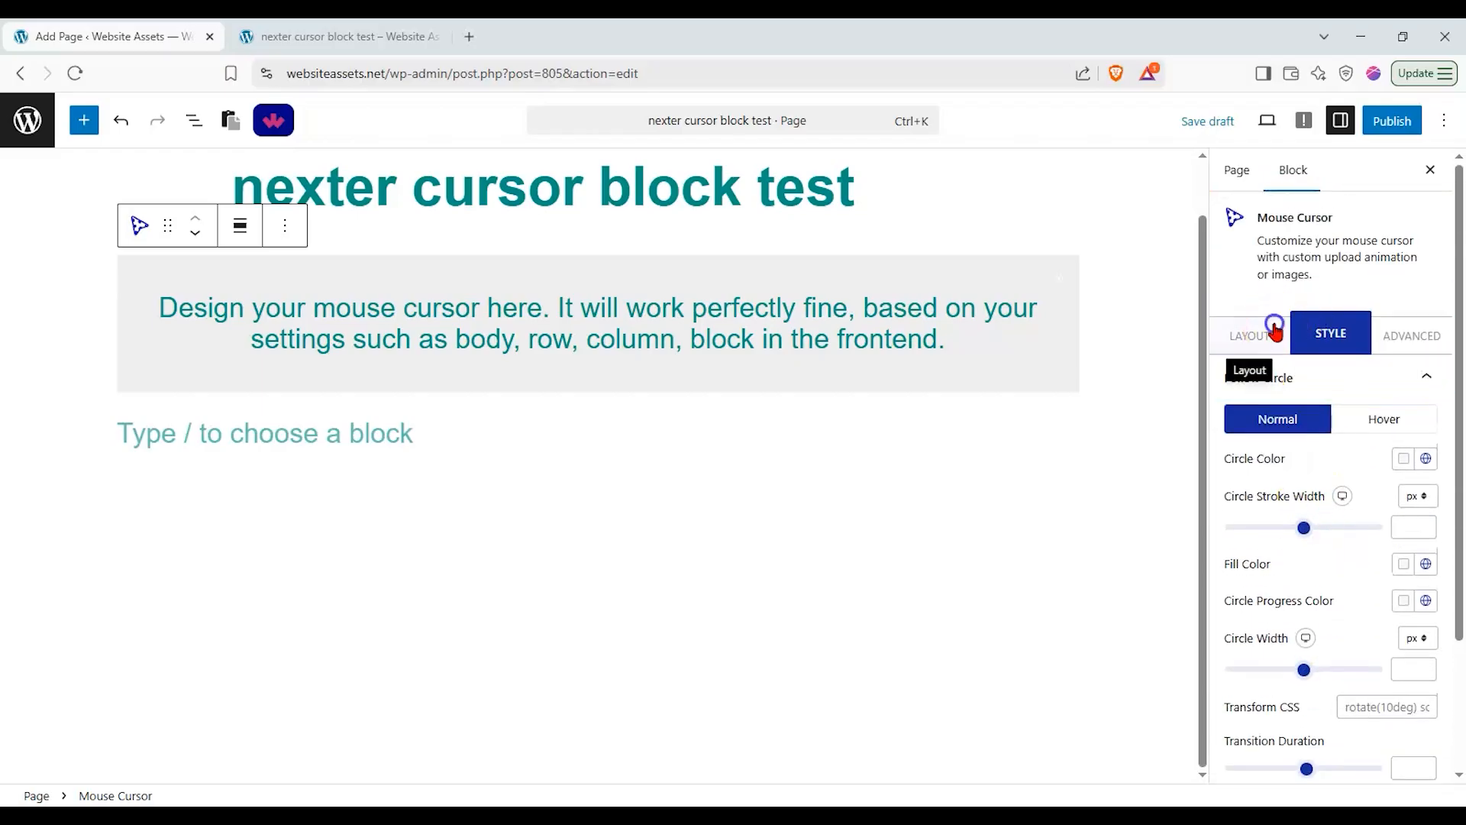
# Step: Set the Mouse Cursor block's type to Follow Image
pyautogui.click(1274, 328)
pyautogui.click(1386, 543)
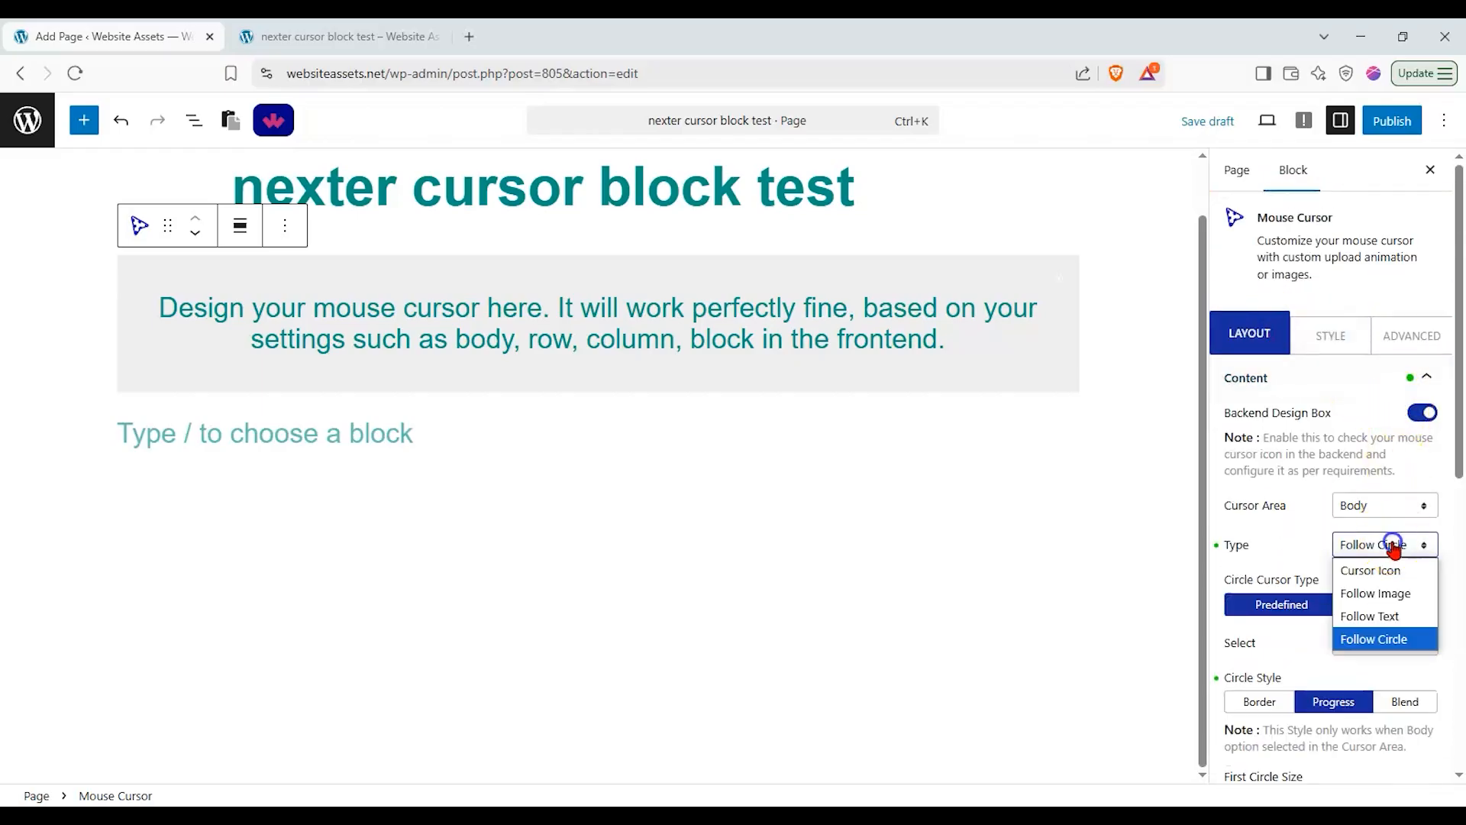
pyautogui.click(1386, 595)
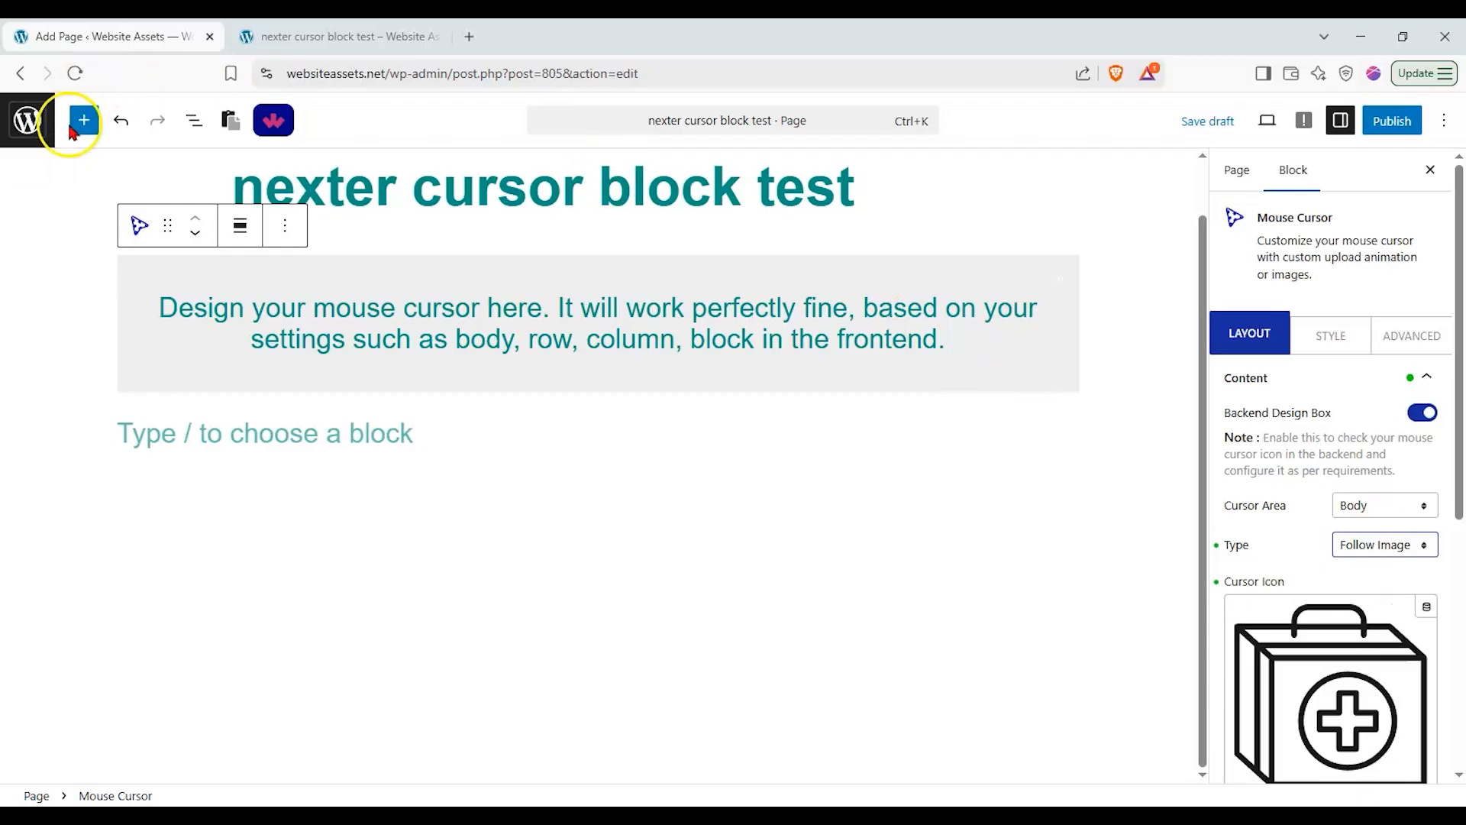
# Step: Insert an Animated Service Boxes block below the Mouse Cursor block
pyautogui.click(82, 121)
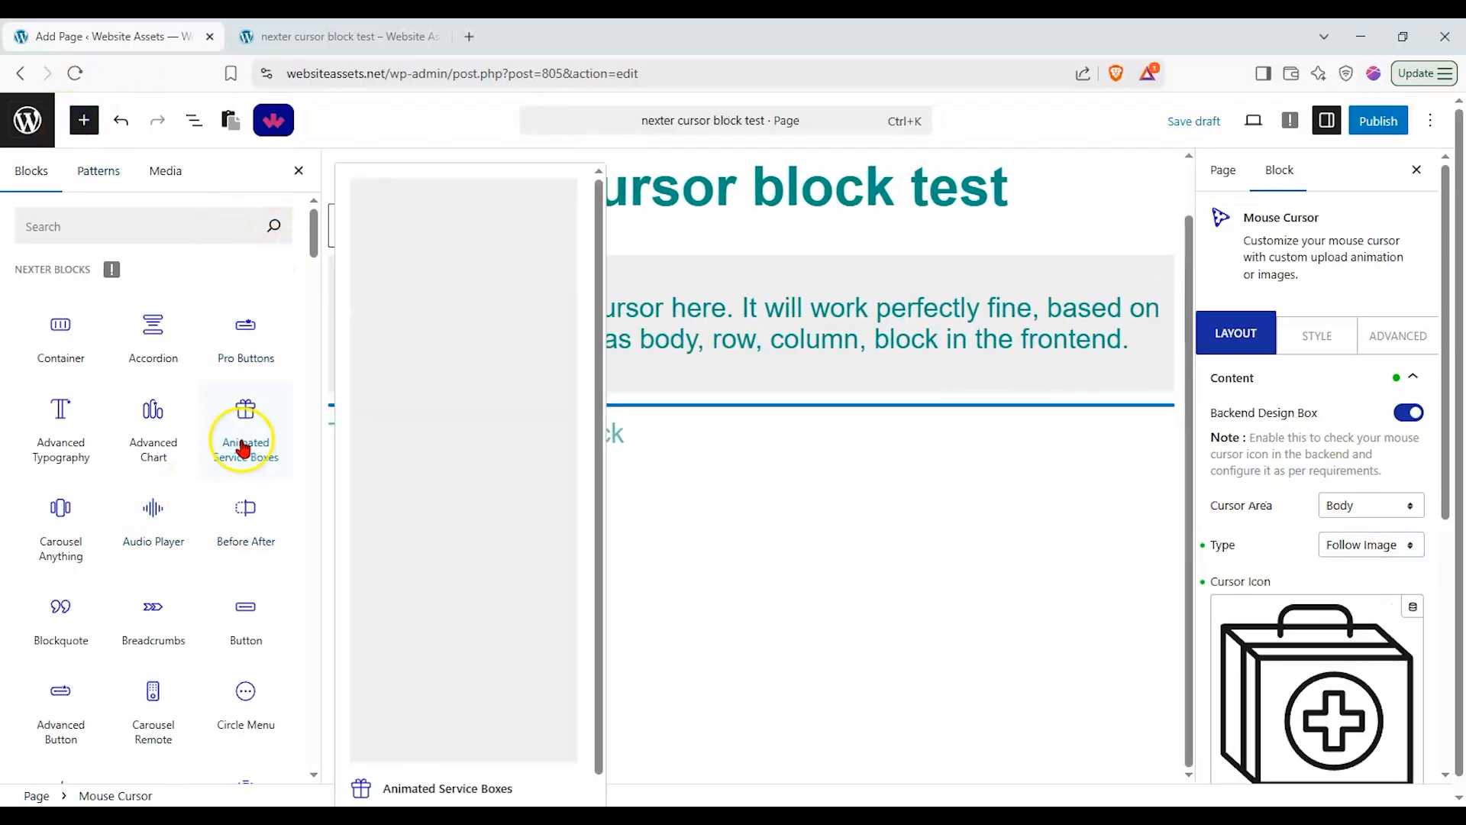
pyautogui.moveTo(243, 448); pyautogui.dragTo(519, 490)
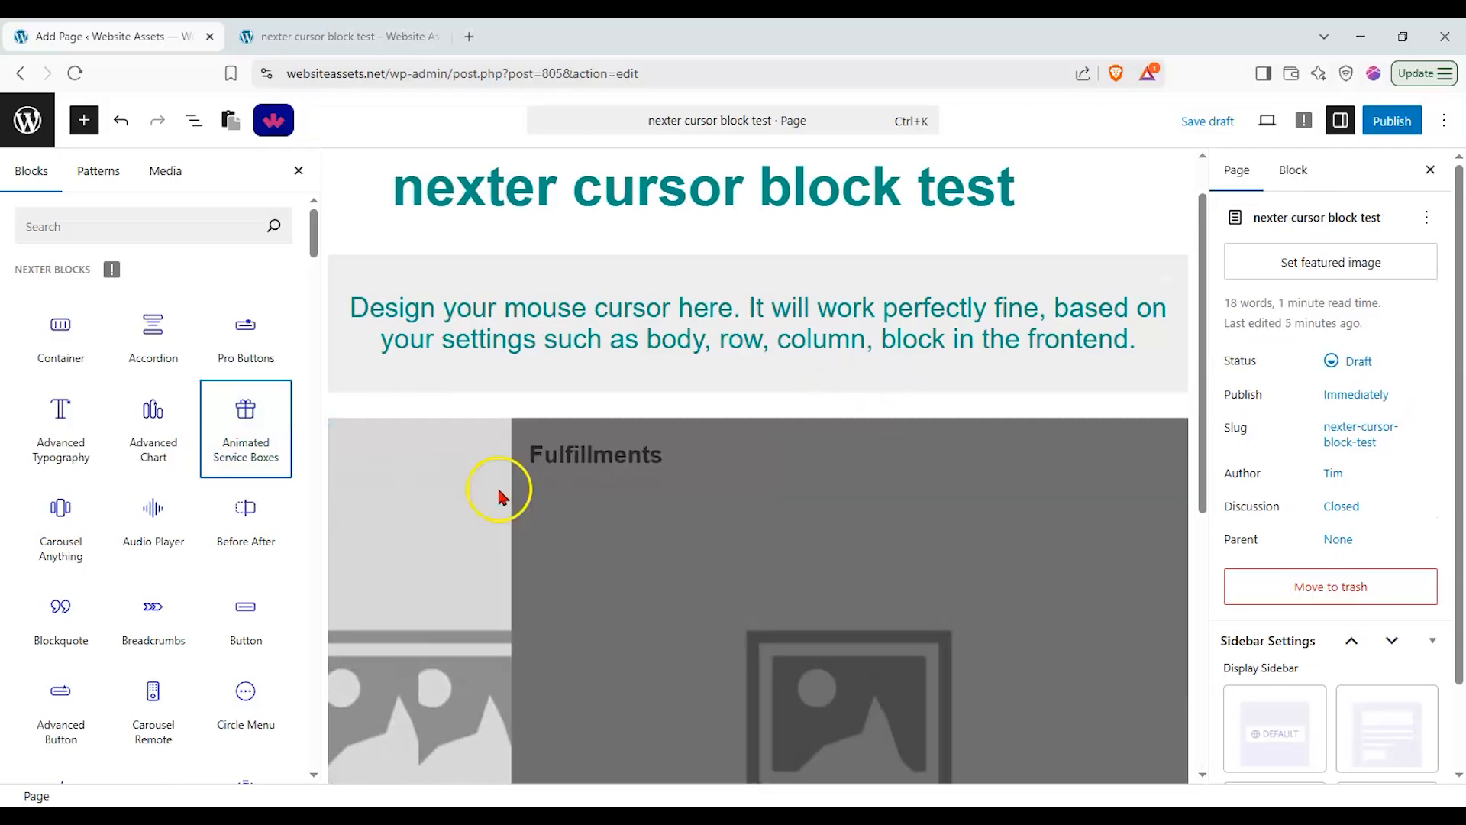
# Step: Publish the page and reload its preview in the other browser tab
pyautogui.click(1409, 115)
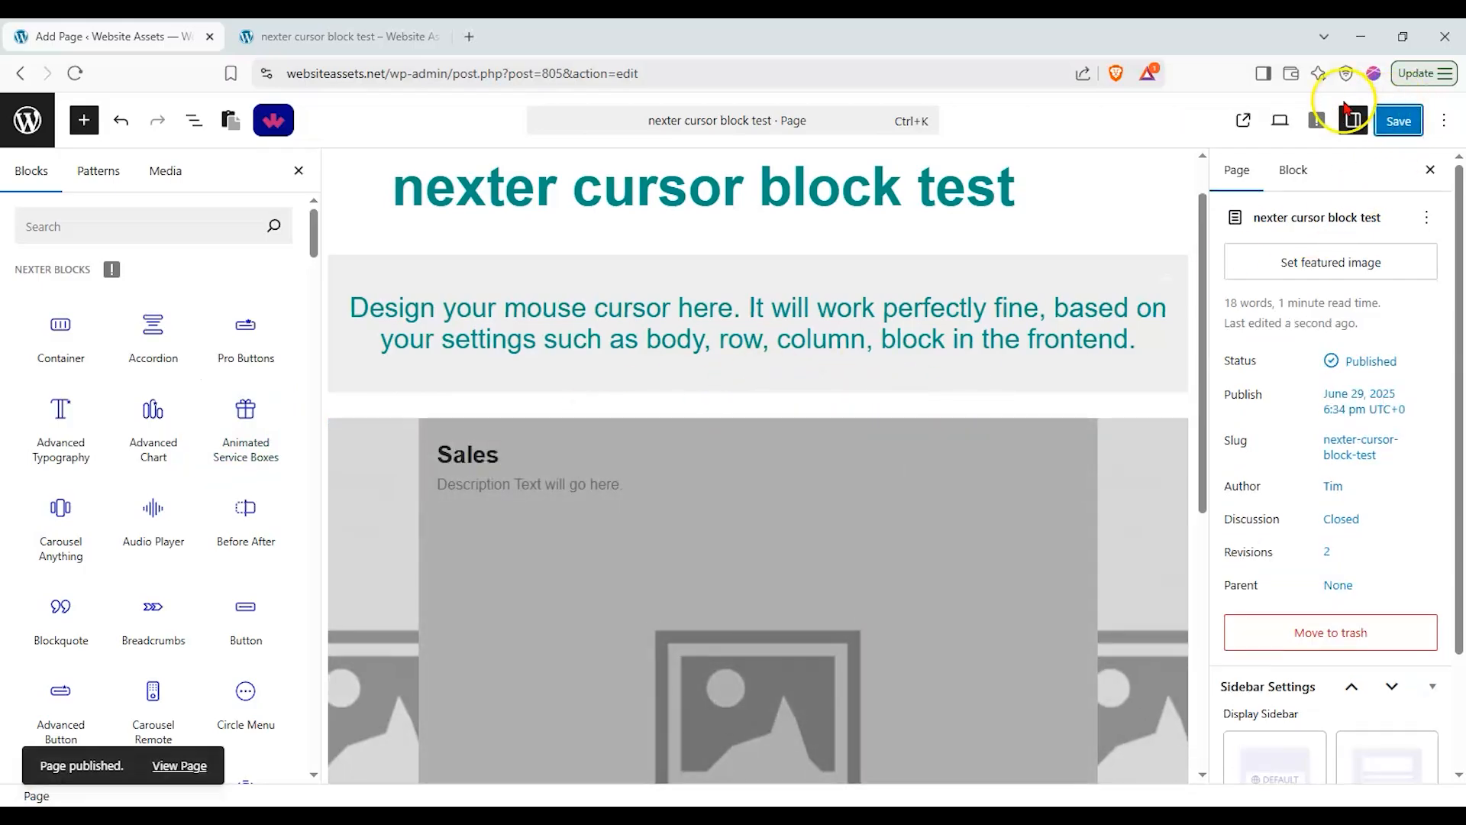
pyautogui.click(339, 36)
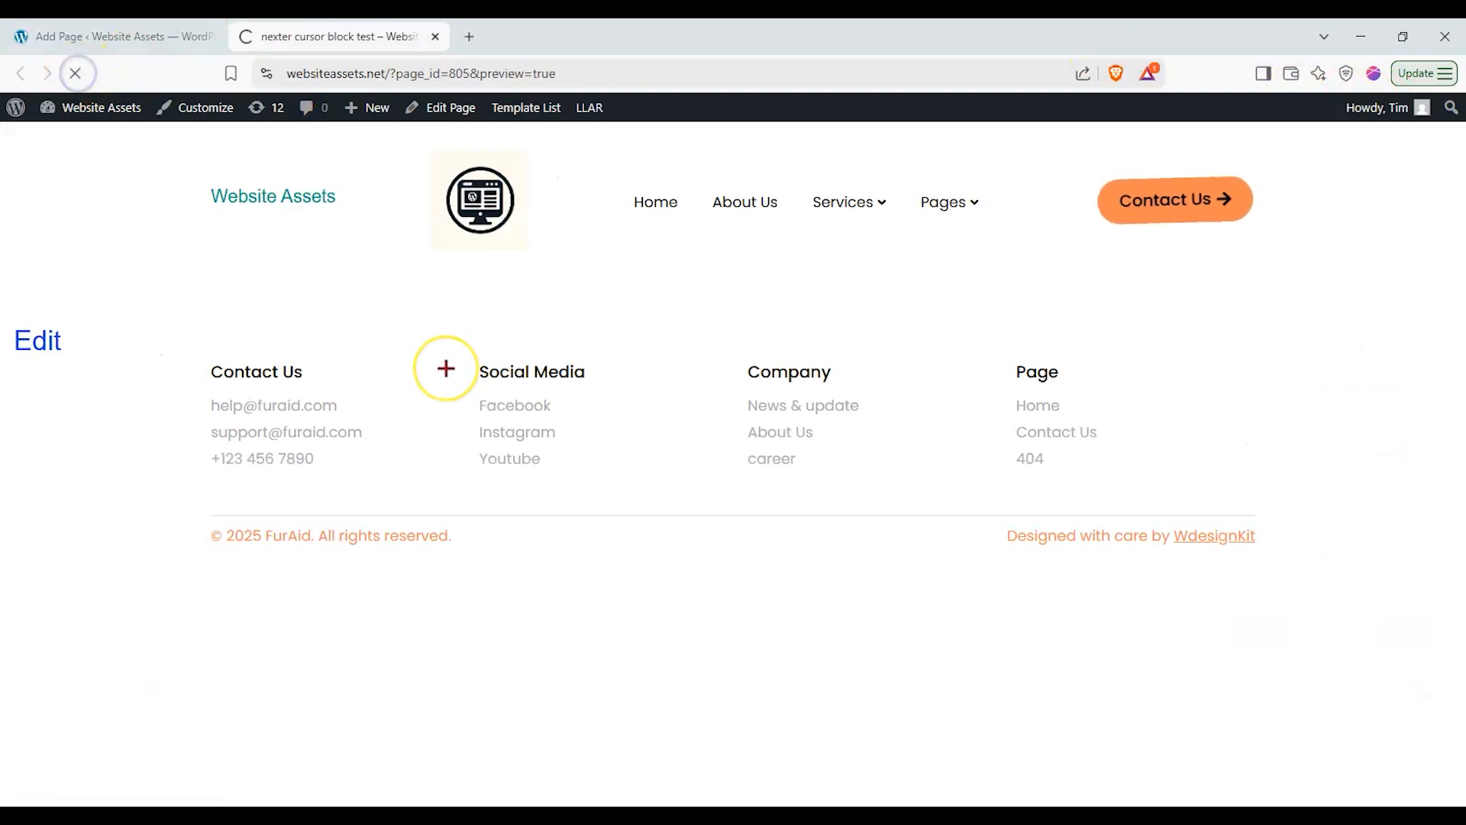